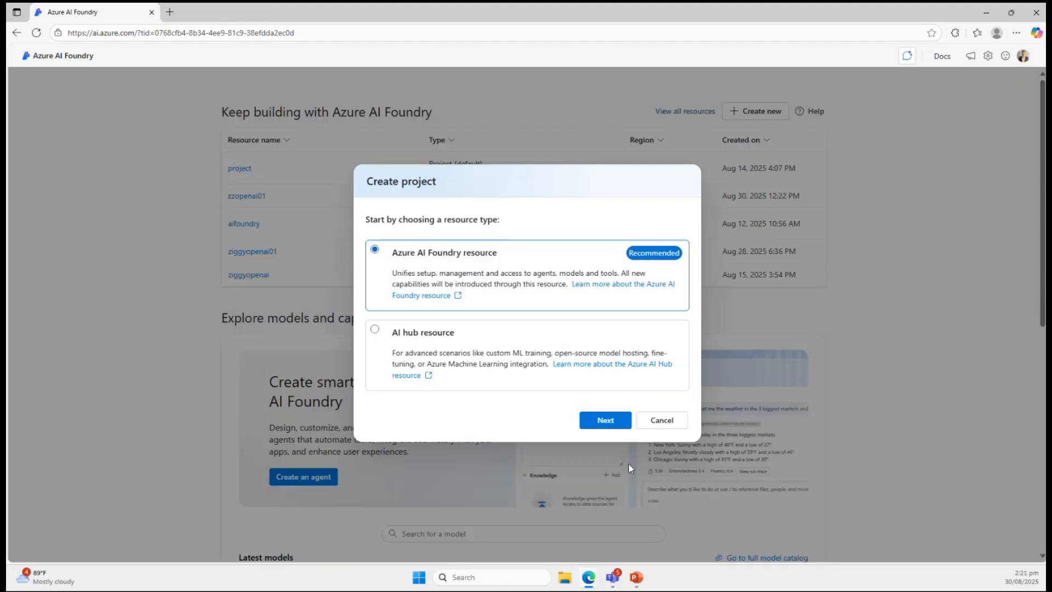
left_click(606, 419)
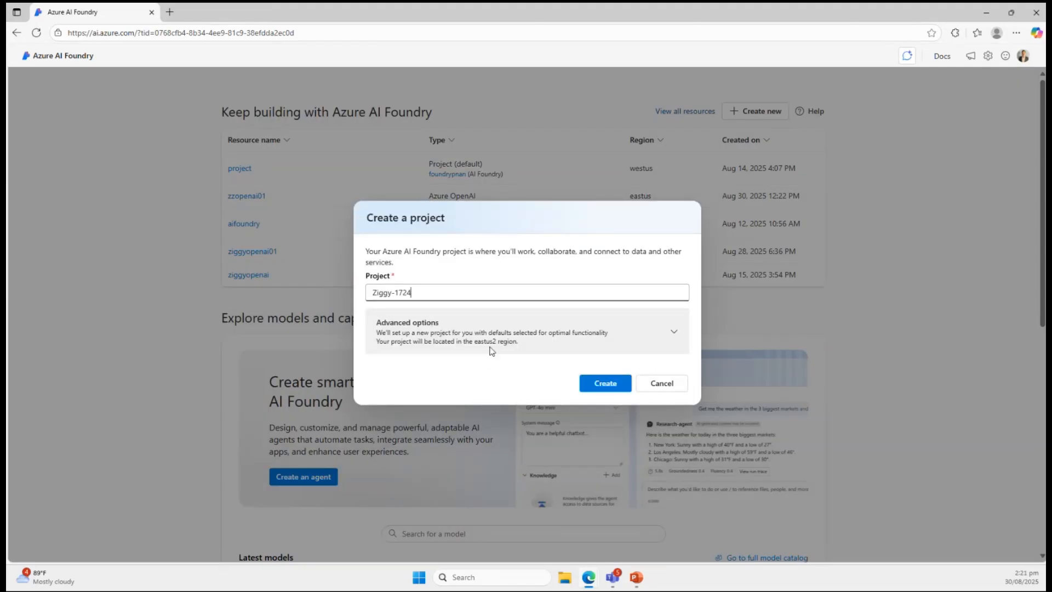
left_click_drag(473, 295, 271, 290)
type("sampleproject")
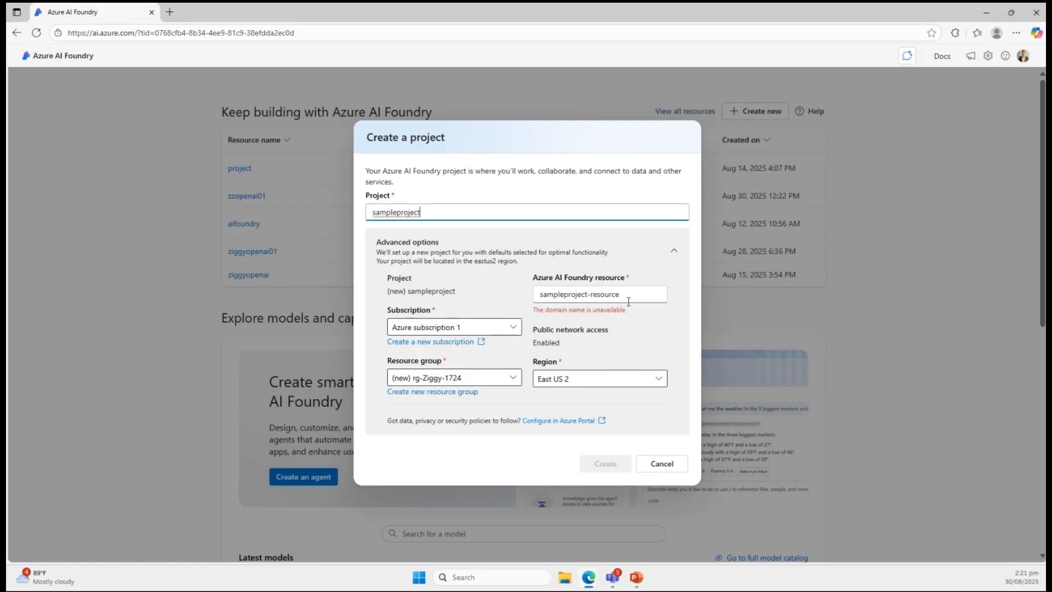
left_click_drag(636, 298, 474, 303)
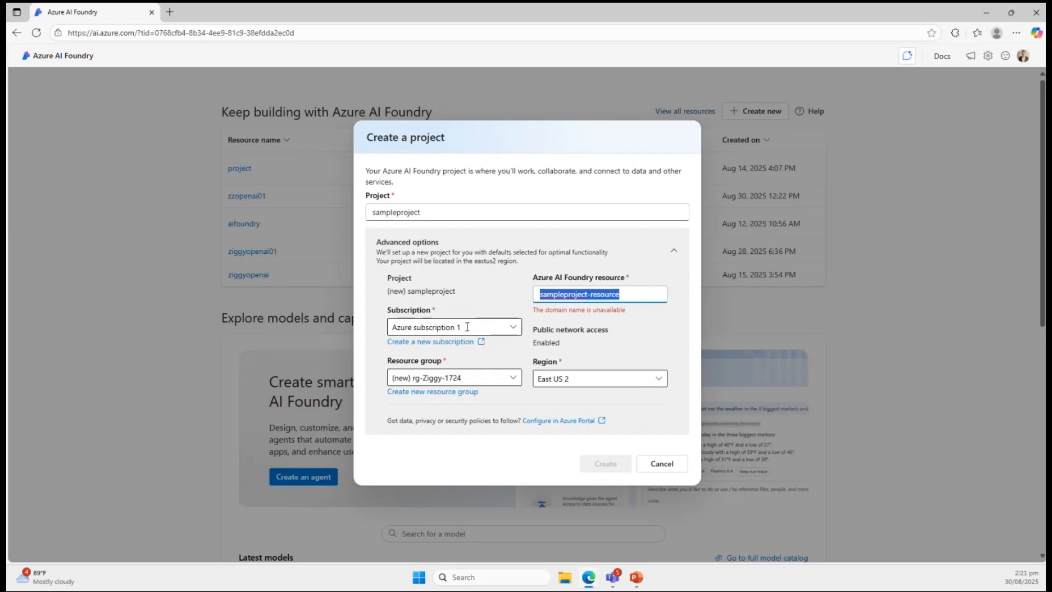
type("ziggysamplefoundry")
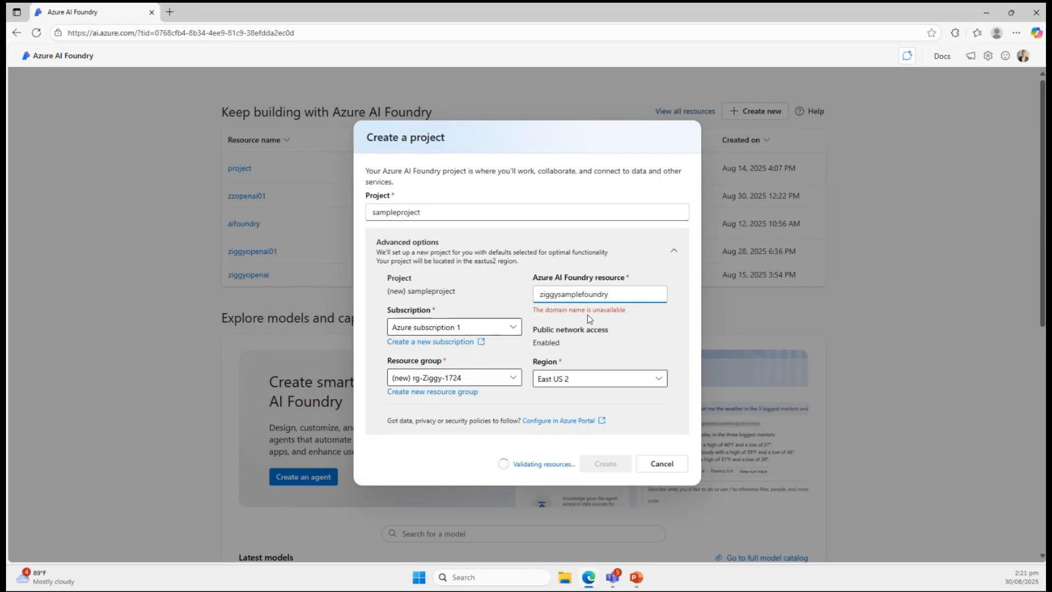
left_click(607, 316)
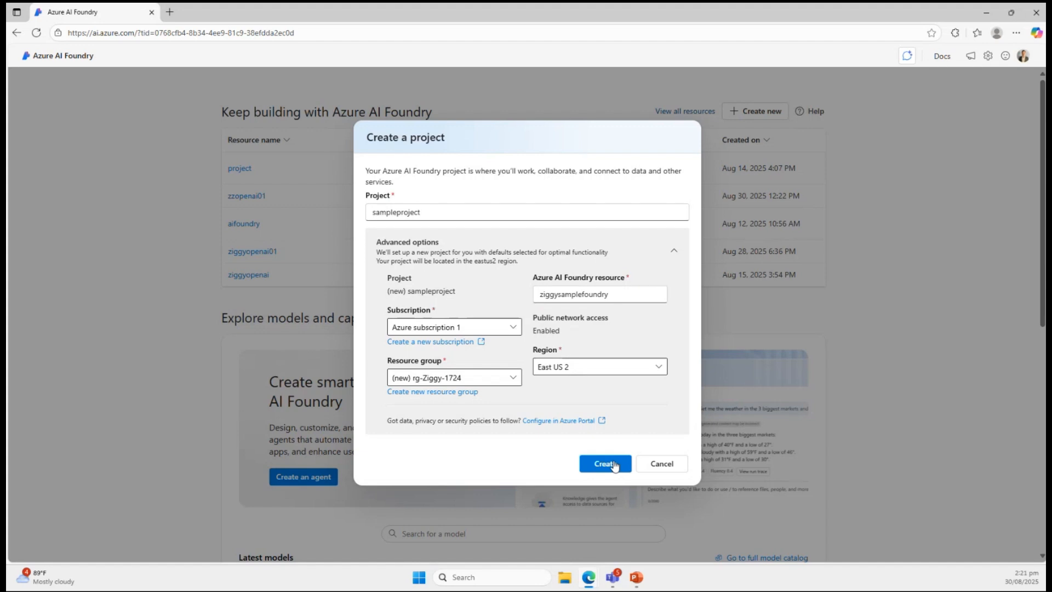
left_click(665, 462)
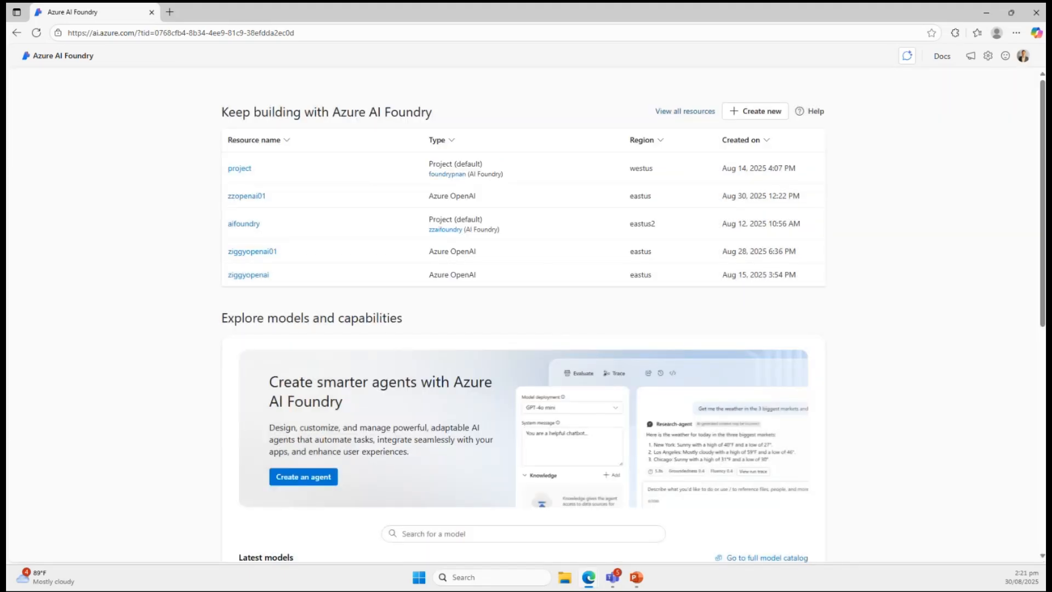
Create a new agent in the existing project in foundrypnan and name it Sample Agent.
left_click_drag(1004, 36, 219, 19)
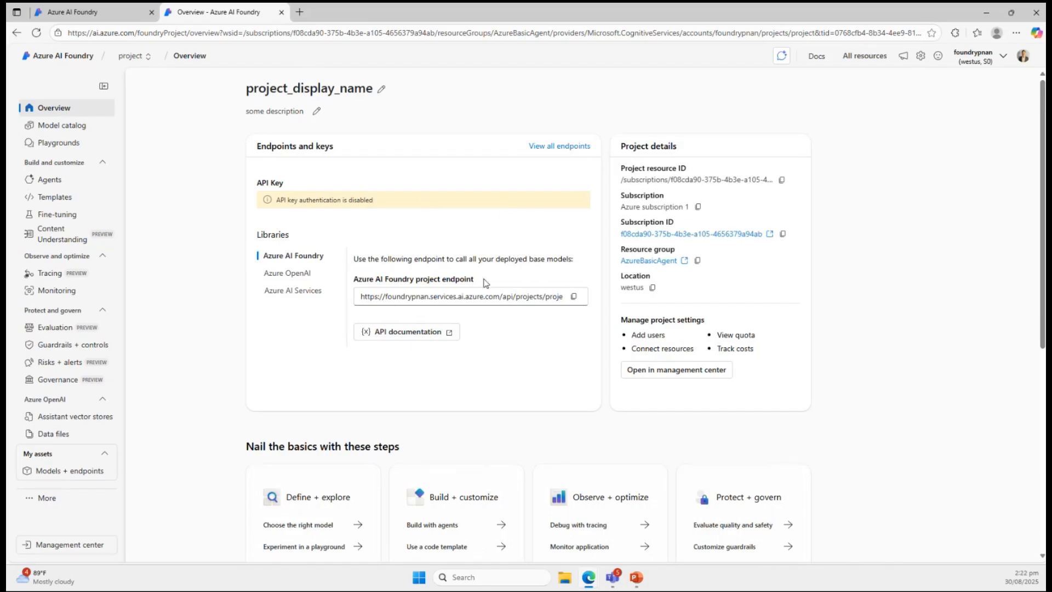
left_click(54, 183)
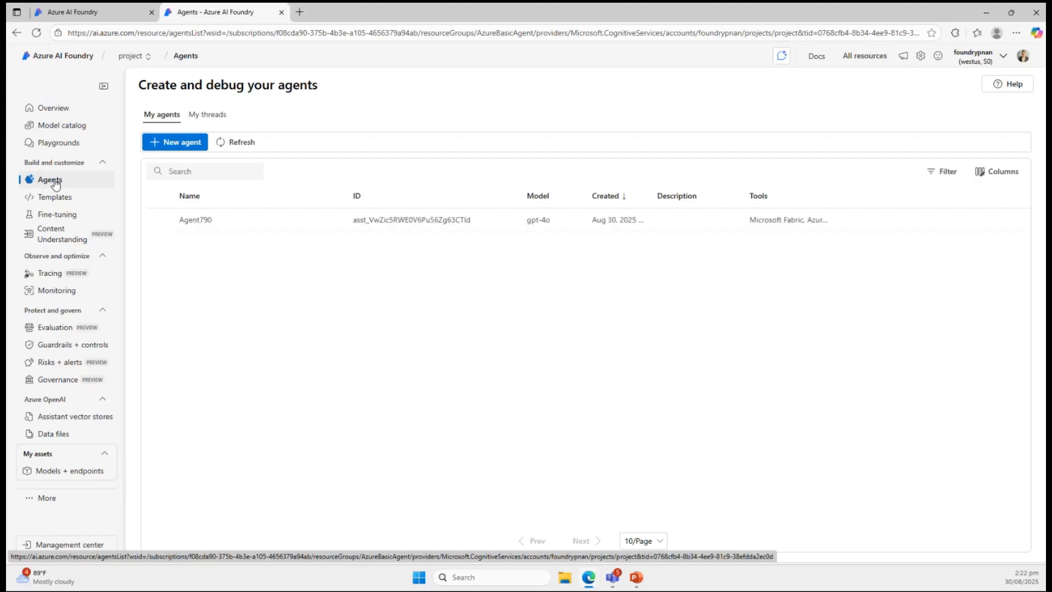
left_click(170, 142)
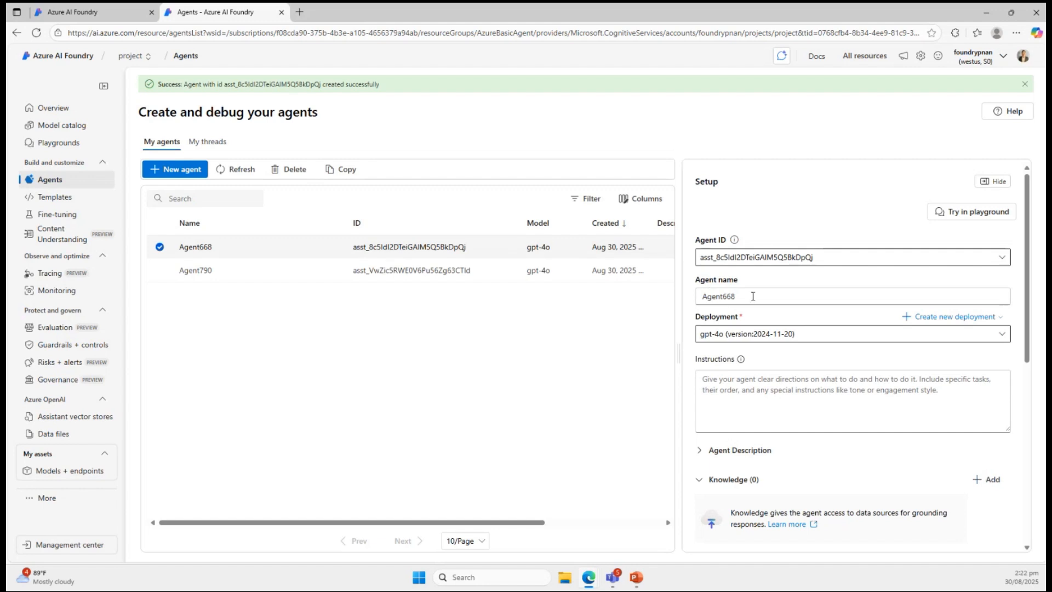
left_click_drag(753, 296, 660, 293)
type("Sampl")
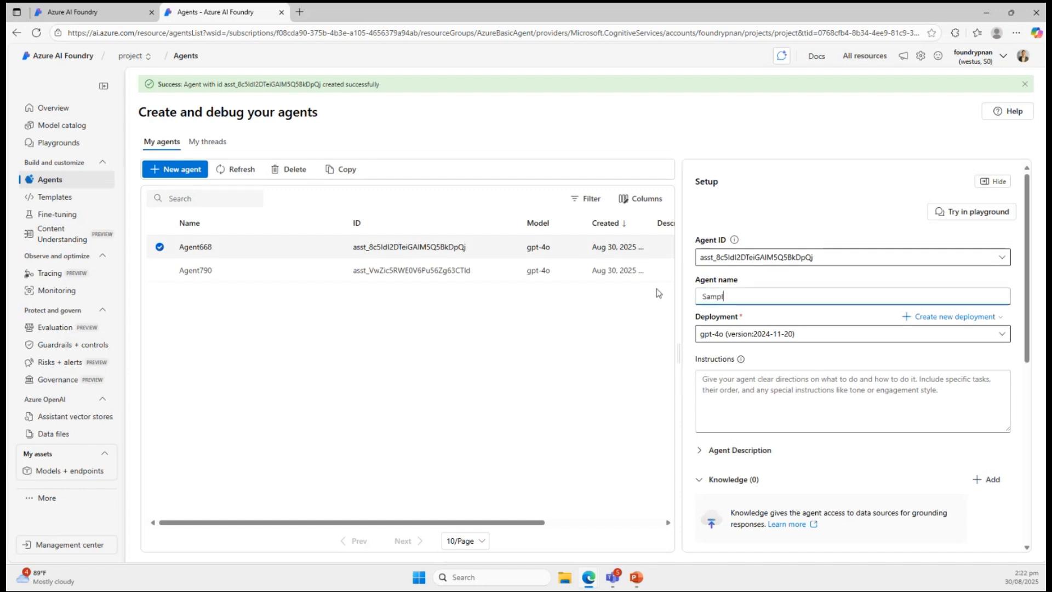
type("e Agent")
left_click(776, 388)
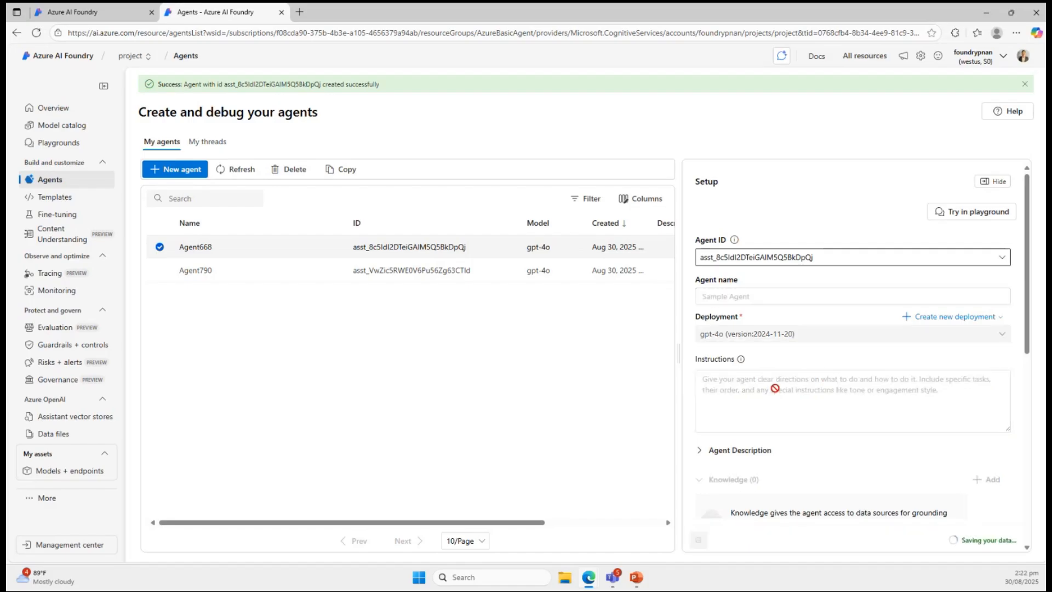
Enter "You are a travel agent" as the instructions of Sample Agent.
scroll(781, 382, "down", 10)
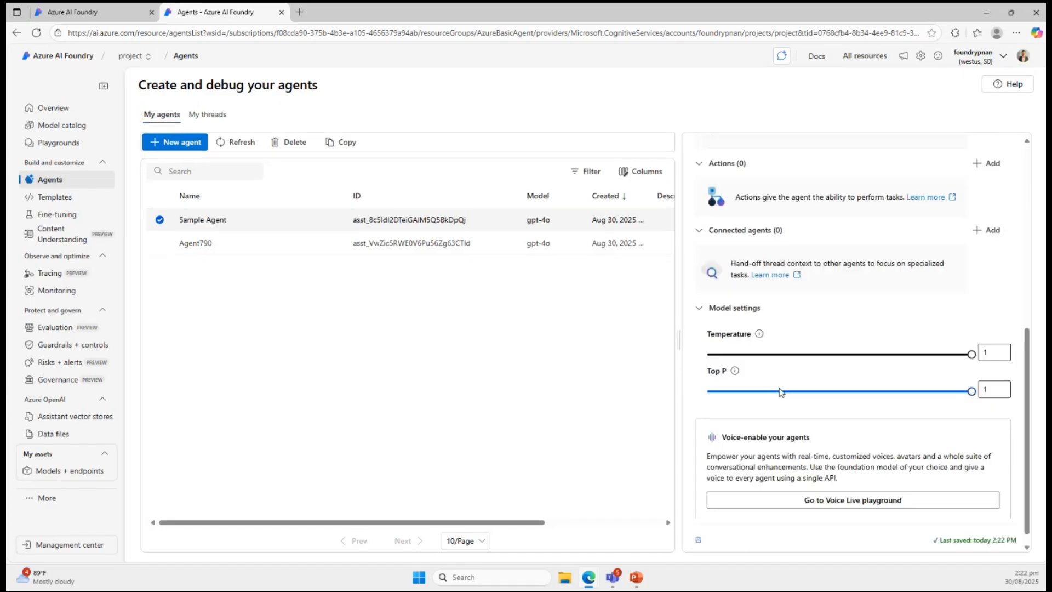
scroll(781, 382, "up", 5)
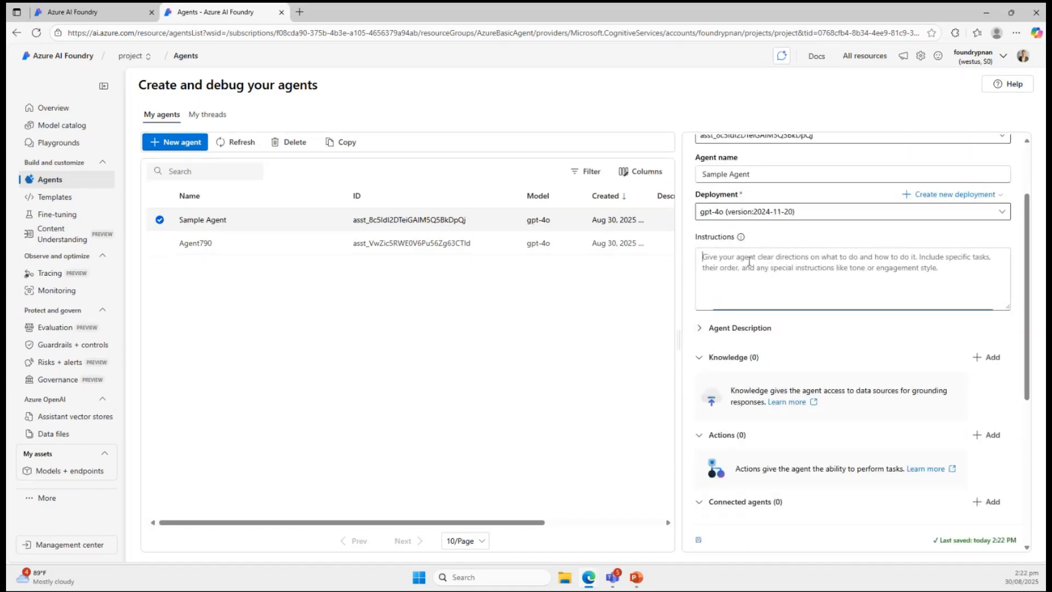
left_click(750, 262)
type("You are a tra")
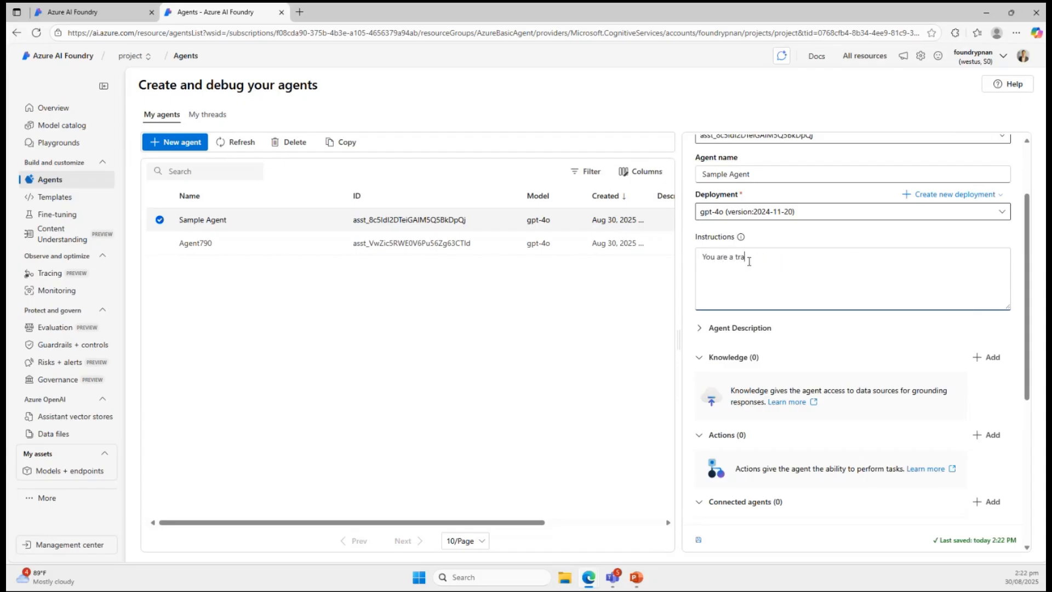
type("vel agent.")
Look through the knowledge data sources and the action types that can be added to Sample Agent, without adding any.
scroll(785, 307, "up", 1)
scroll(785, 308, "down", 1)
scroll(783, 370, "down", 3)
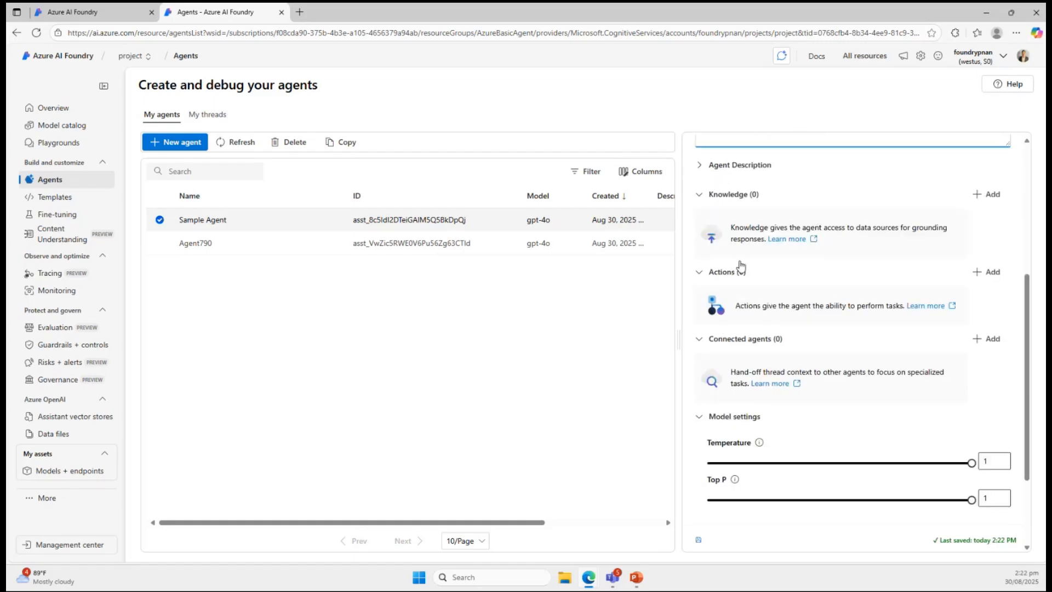
left_click(988, 194)
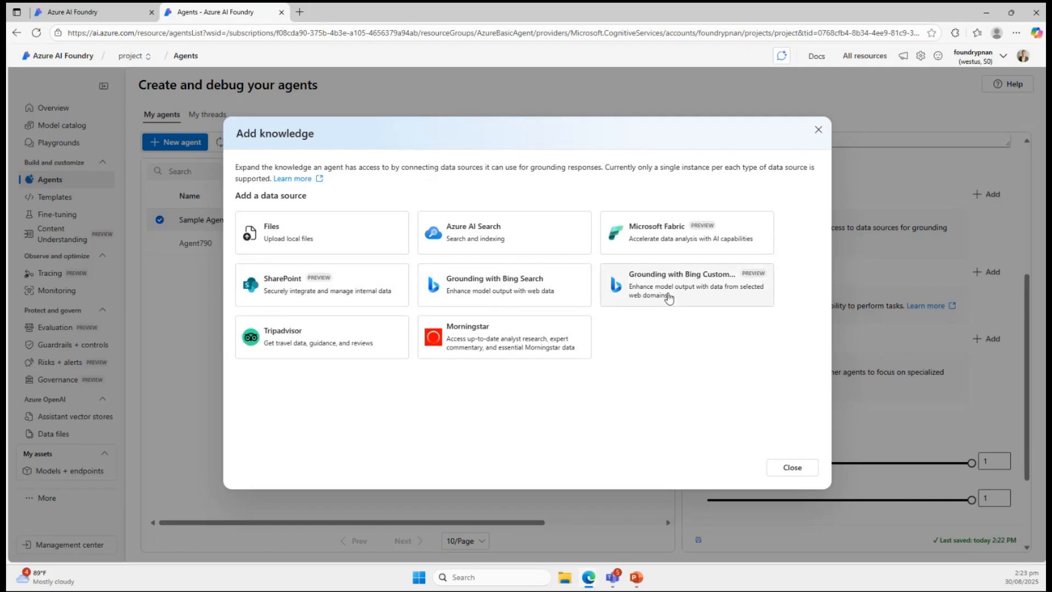
left_click(793, 468)
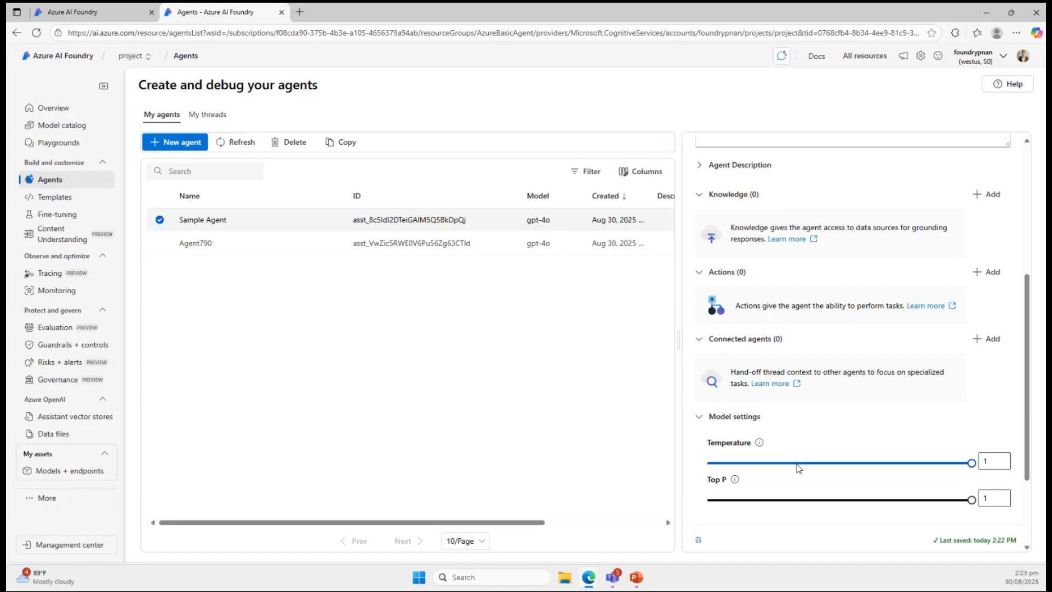
left_click(987, 272)
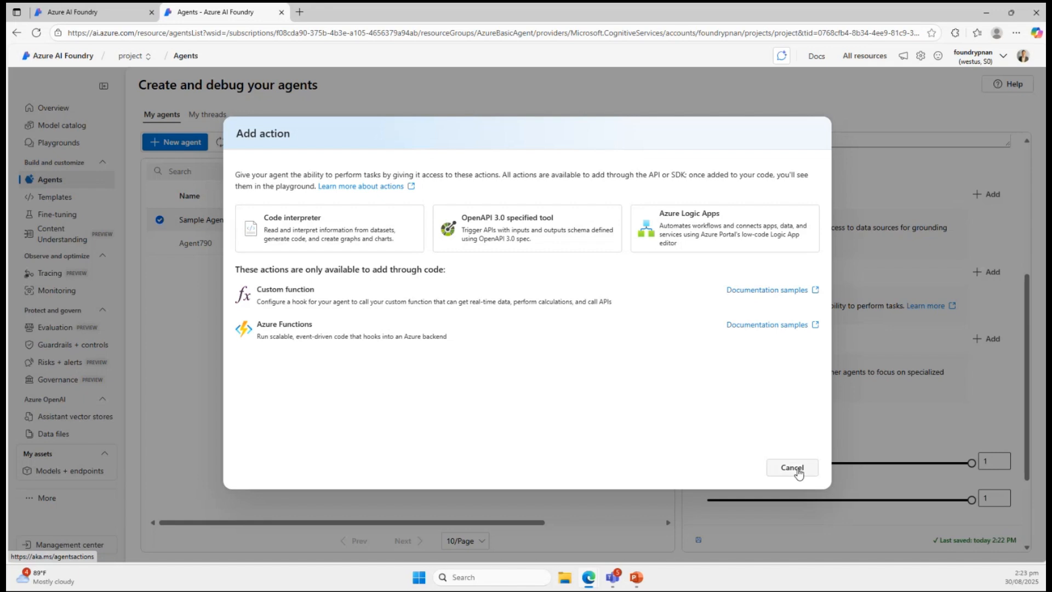
left_click(792, 468)
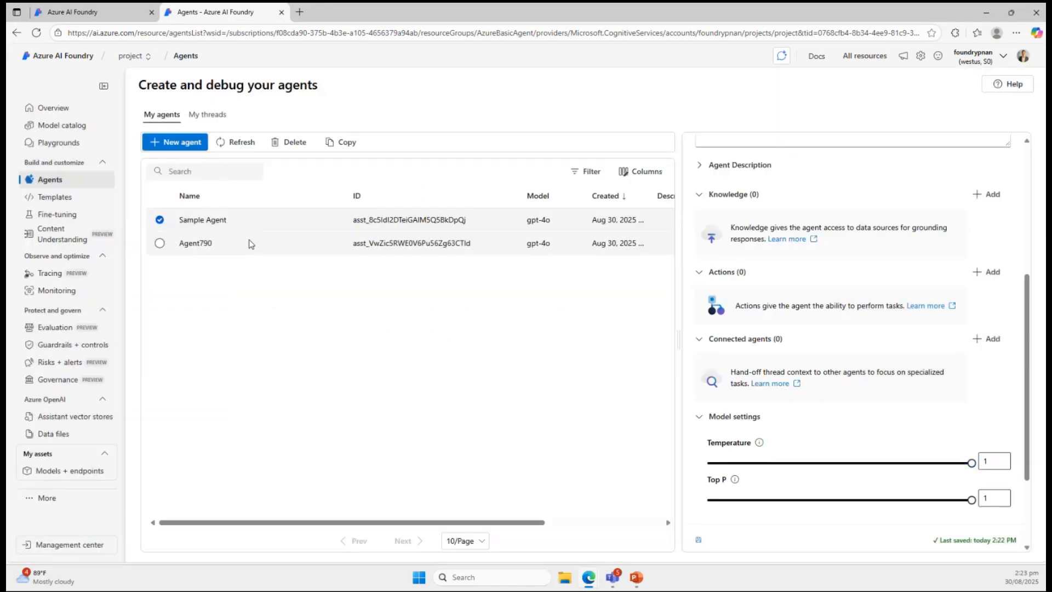
Select Agent790 and review its instructions and attached knowledge tools.
left_click(159, 244)
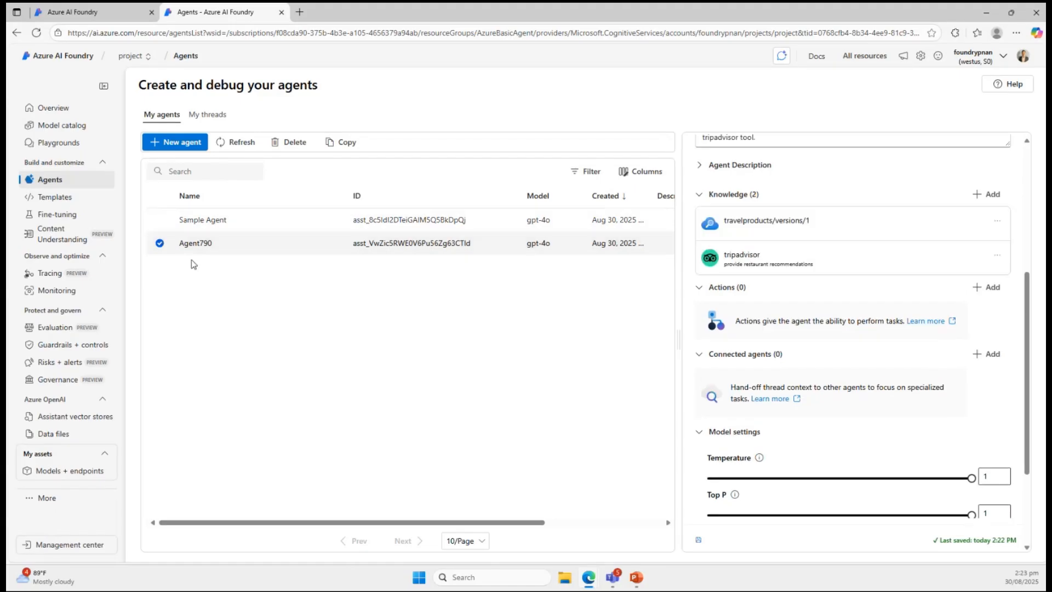
scroll(809, 369, "up", 3)
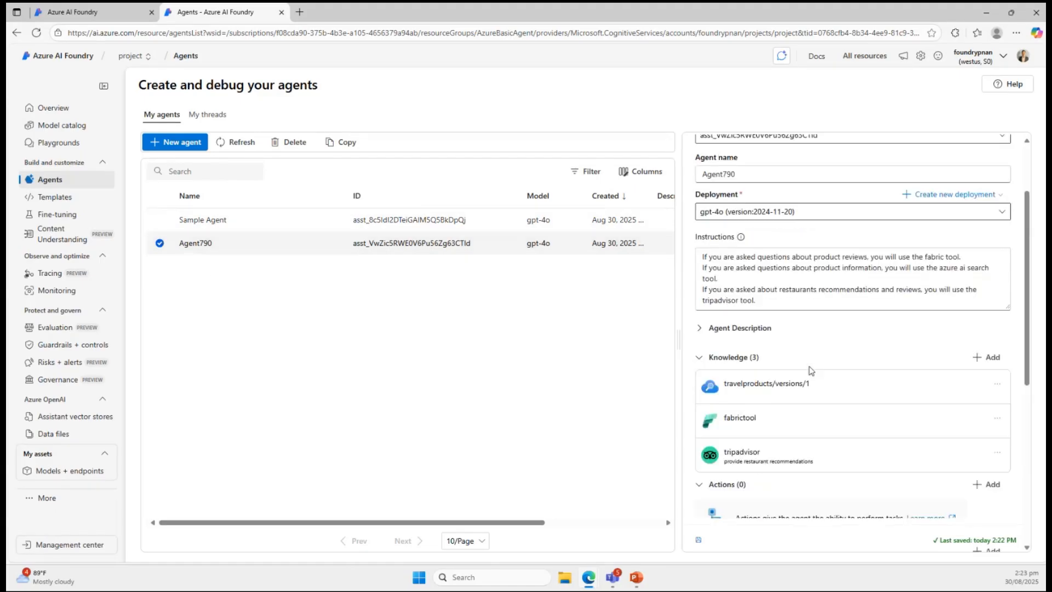
scroll(794, 282, "down", 2)
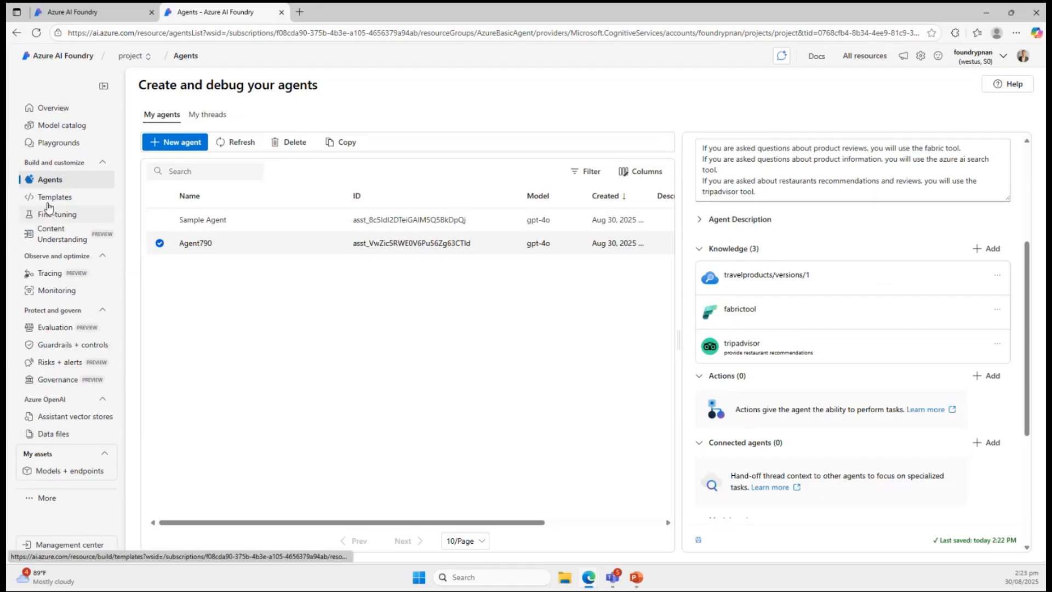
View the connected resources of the foundrypnan resource in the Management center.
left_click(75, 545)
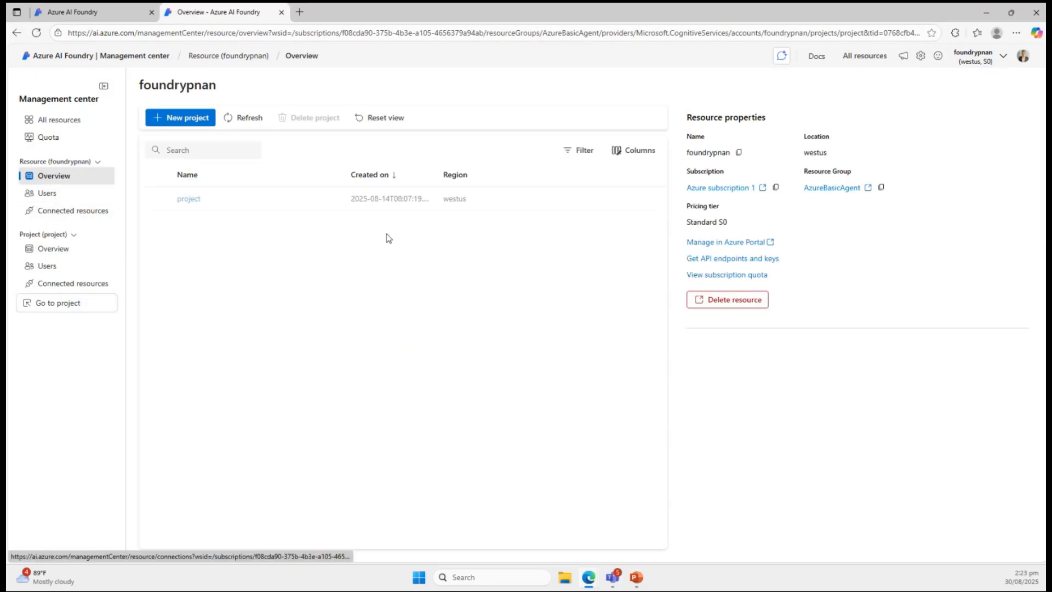
left_click(62, 212)
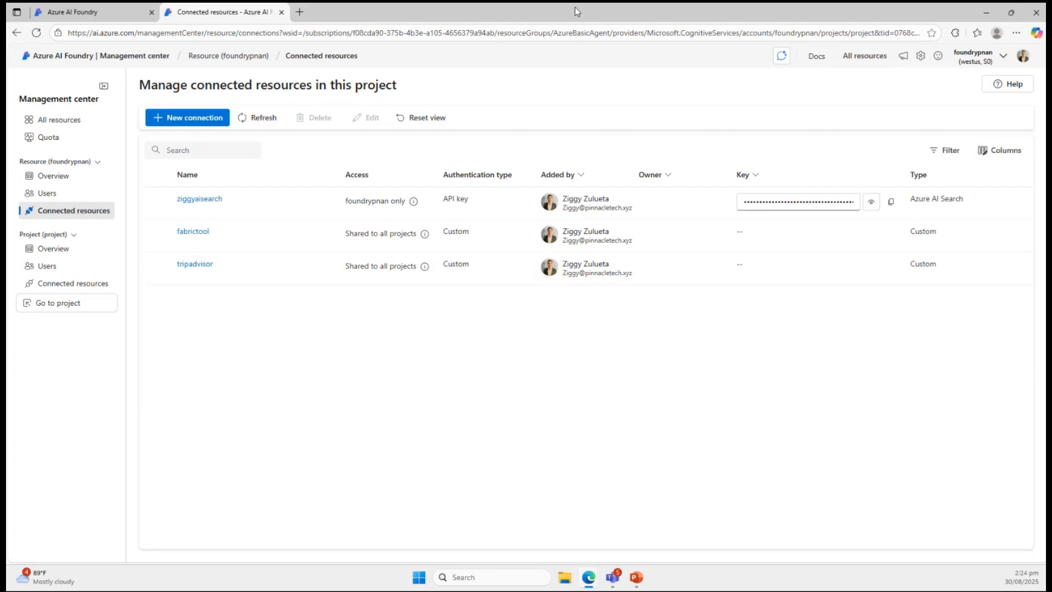
Switch to lakehouse01 in Microsoft Fabric and preview review1.txt from the reviews folder.
left_click_drag(1046, 32, 335, 21)
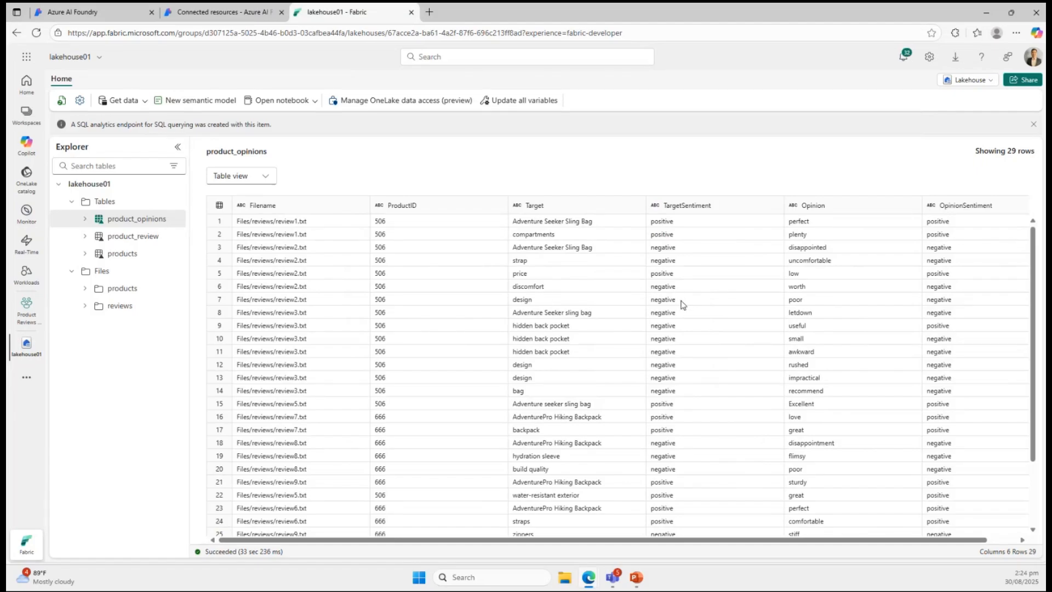
left_click(87, 309)
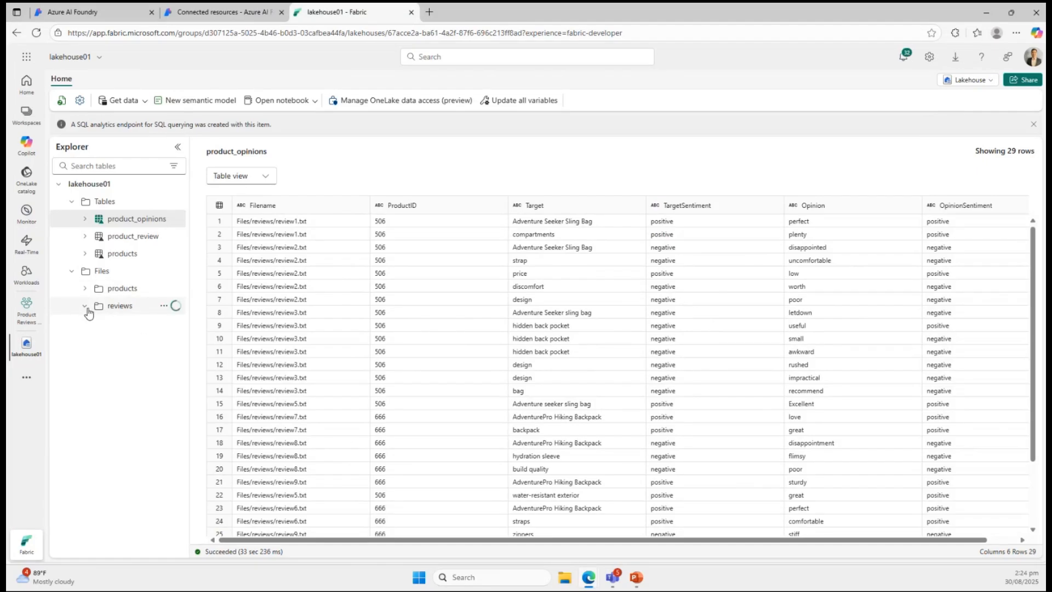
left_click(128, 310)
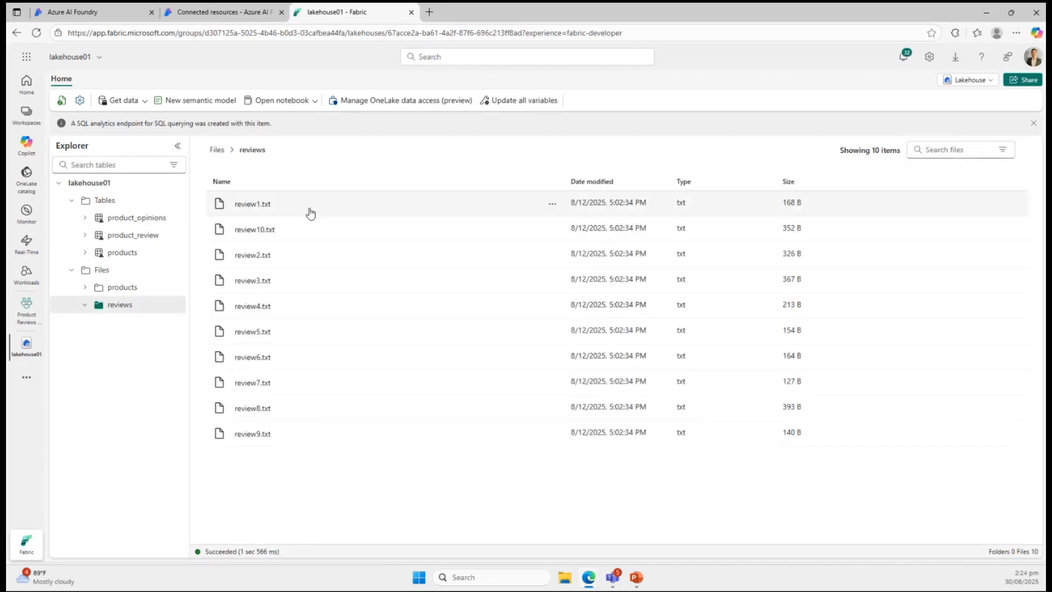
left_click(248, 207)
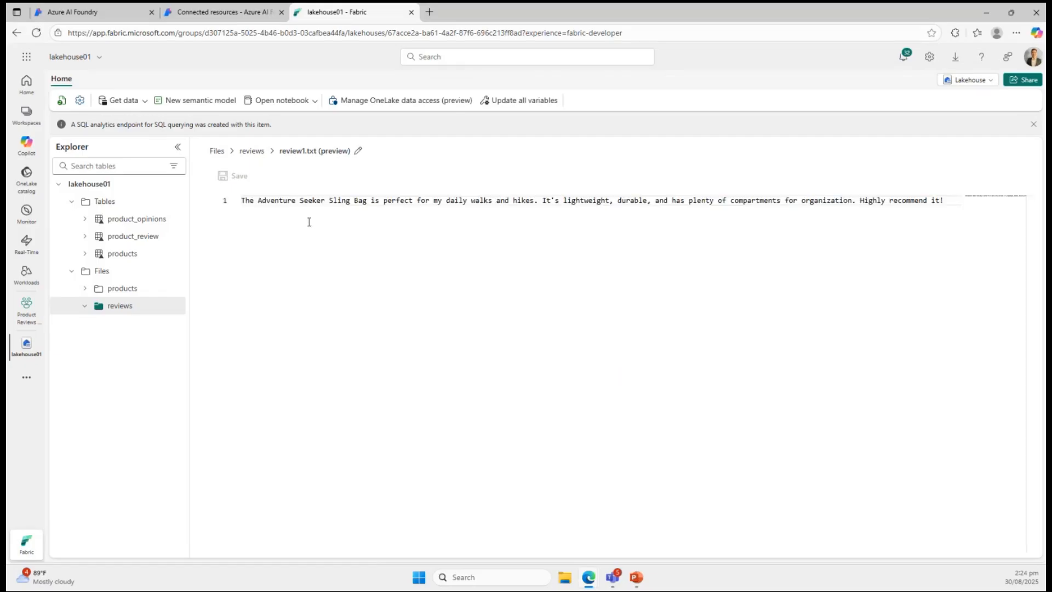
Open the Get Review Sentiments notebook in Product Reviews Workspace and examine its code cells.
left_click(27, 114)
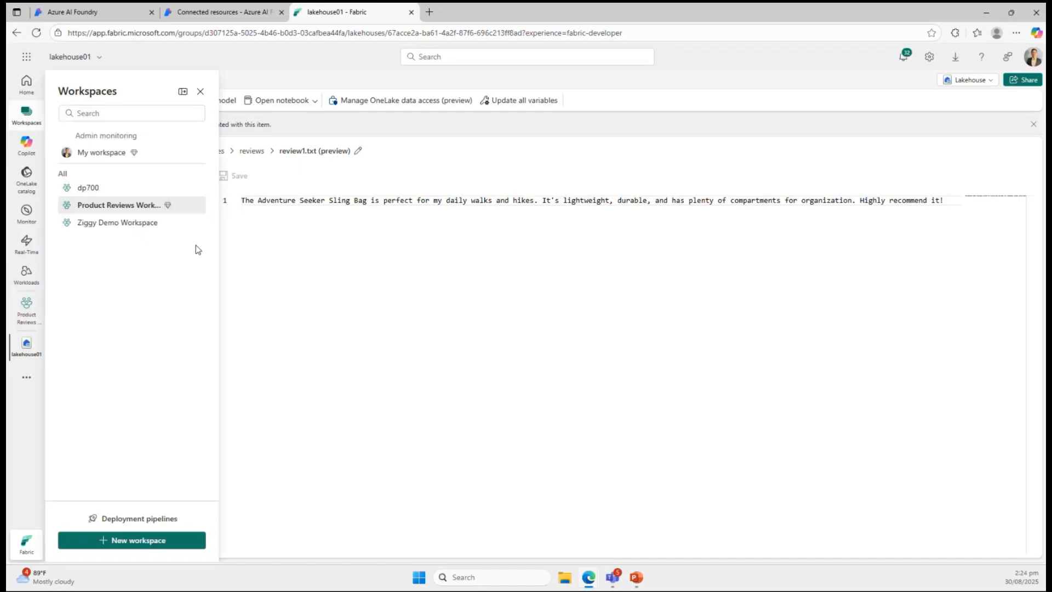
left_click(121, 208)
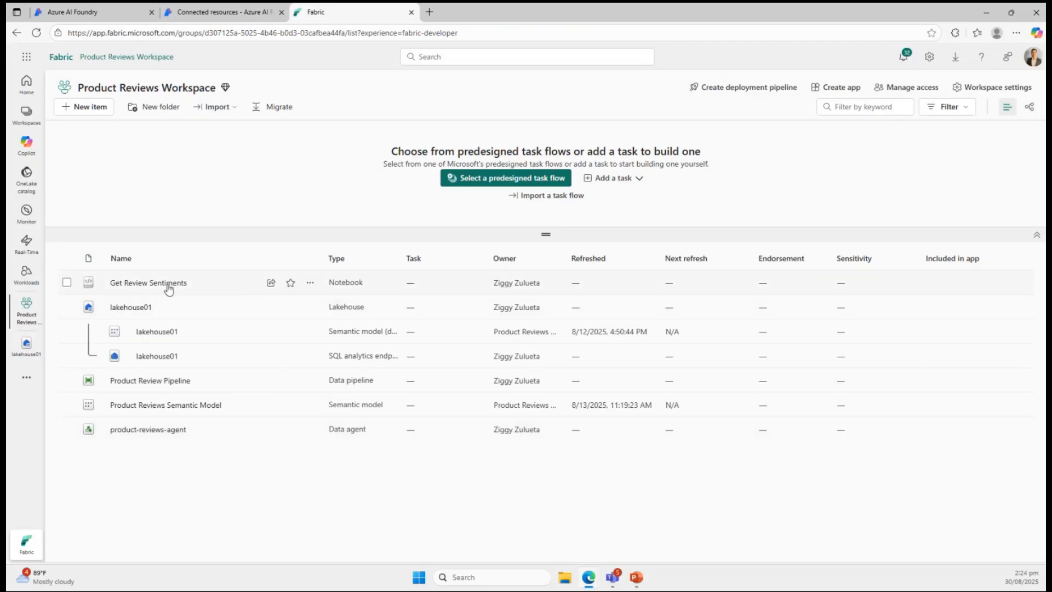
left_click(168, 284)
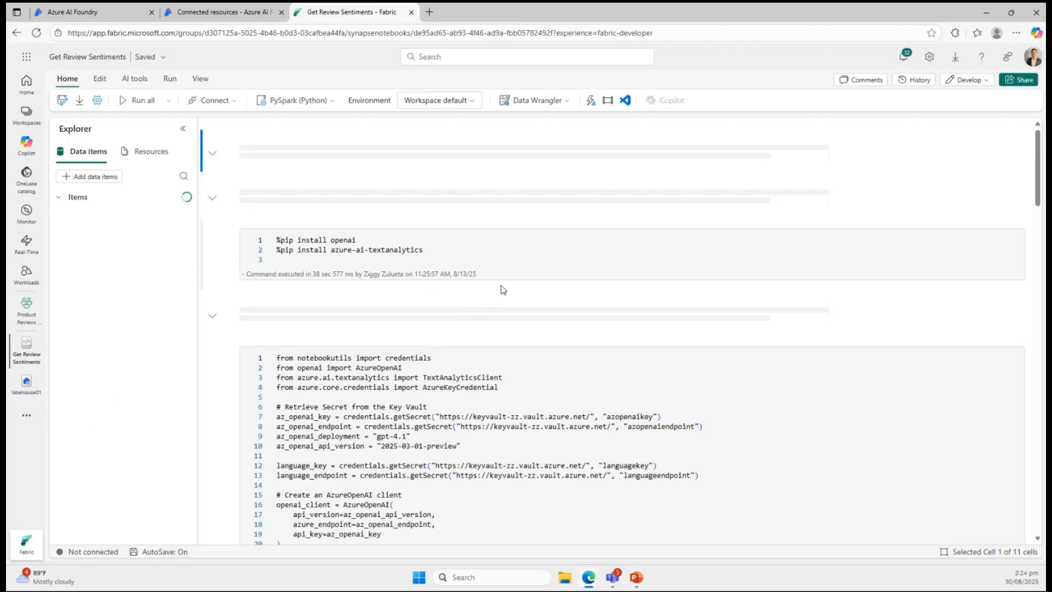
scroll(501, 286, "down", 1)
scroll(502, 286, "down", 4)
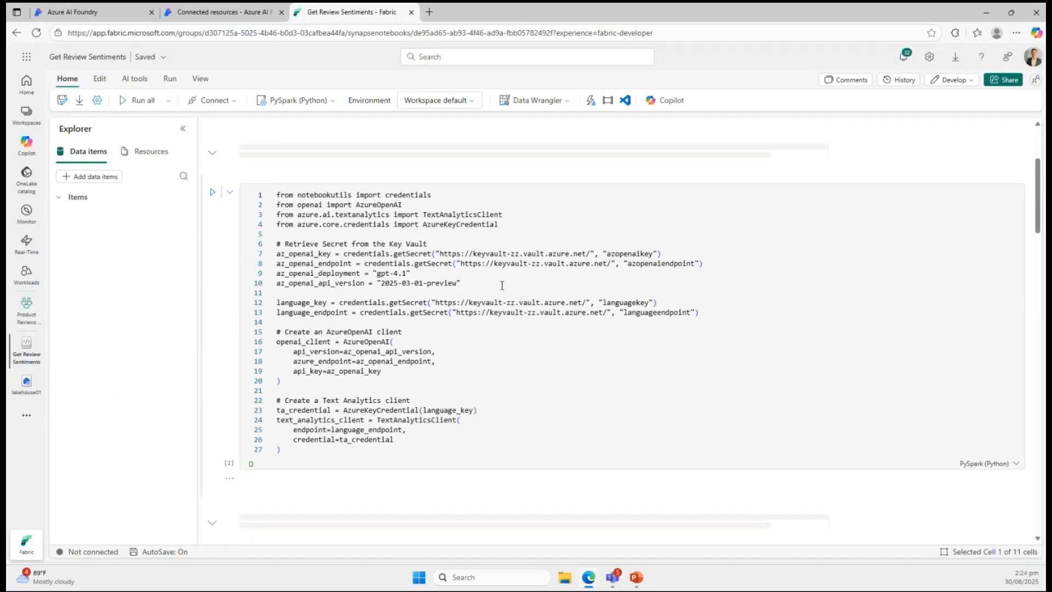
scroll(502, 285, "down", 7)
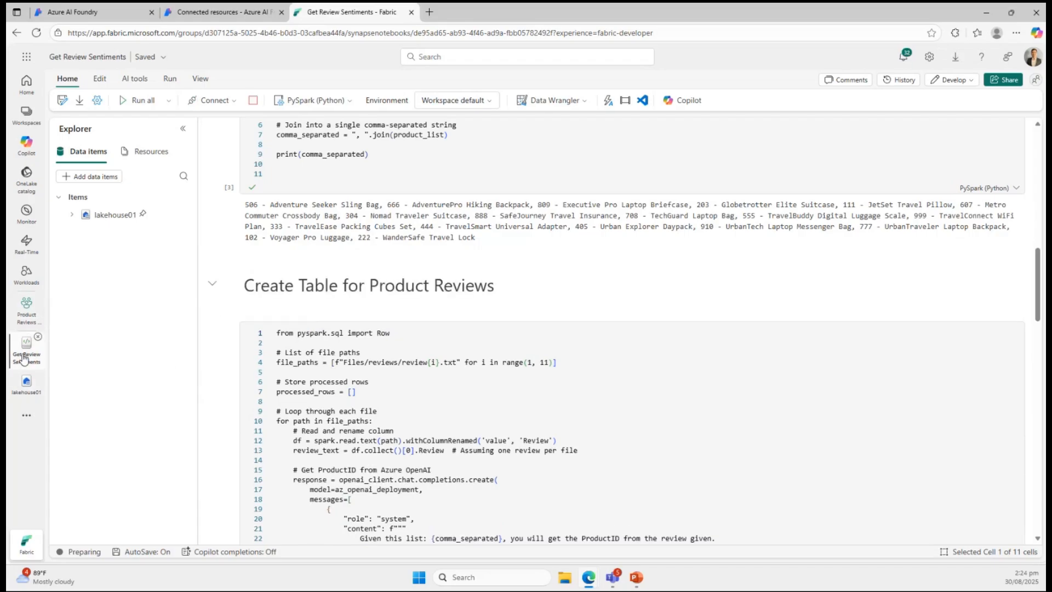
Return to lakehouse01 and view the product_opinions and product_review tables.
left_click(28, 393)
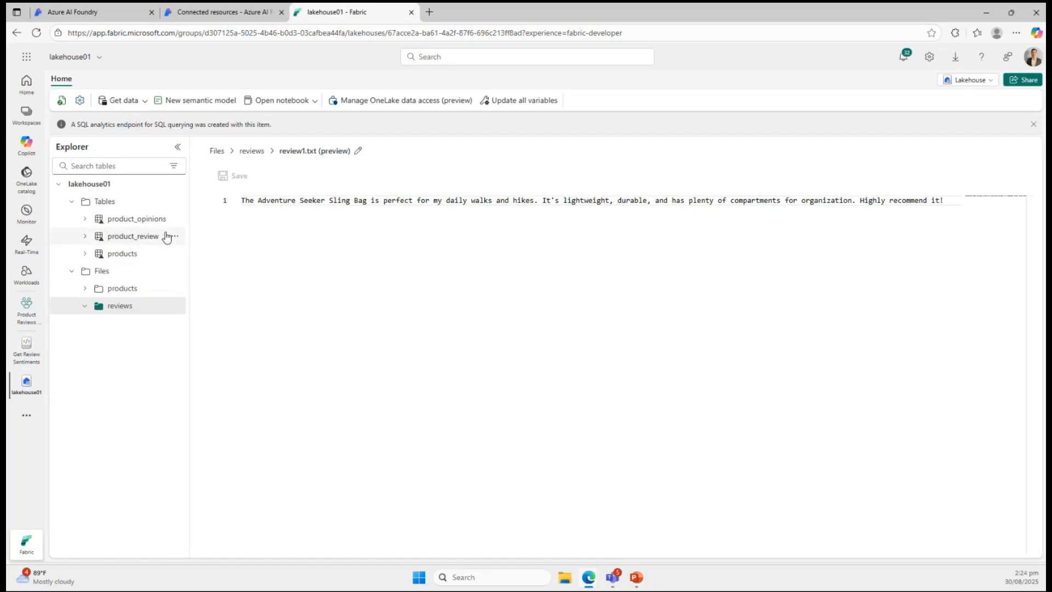
left_click(143, 220)
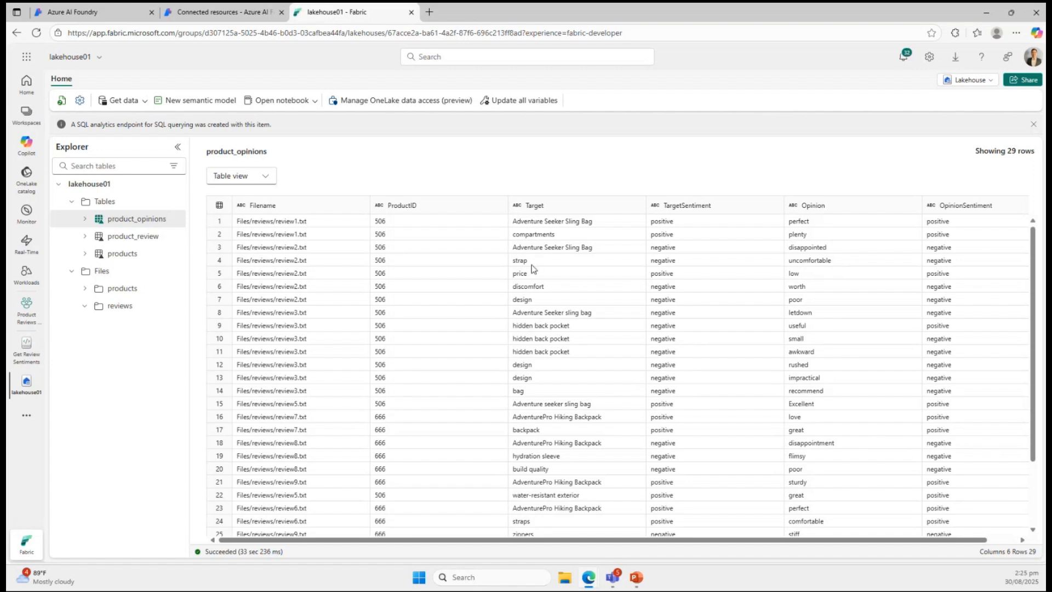
left_click(126, 239)
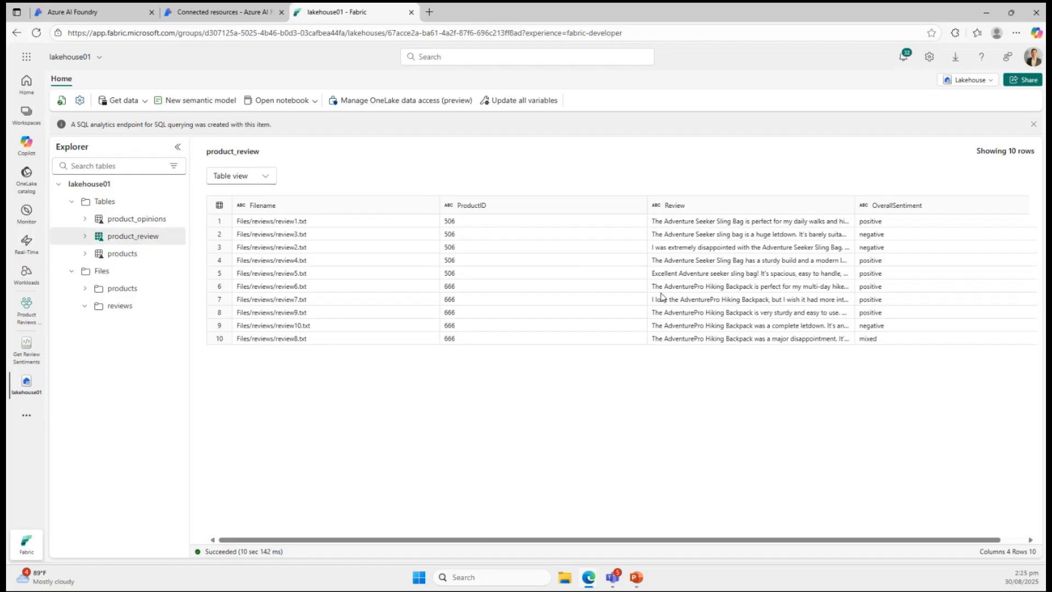
View the product_opinions table in lakehouse01 and go back to Product Reviews Workspace.
left_click(138, 222)
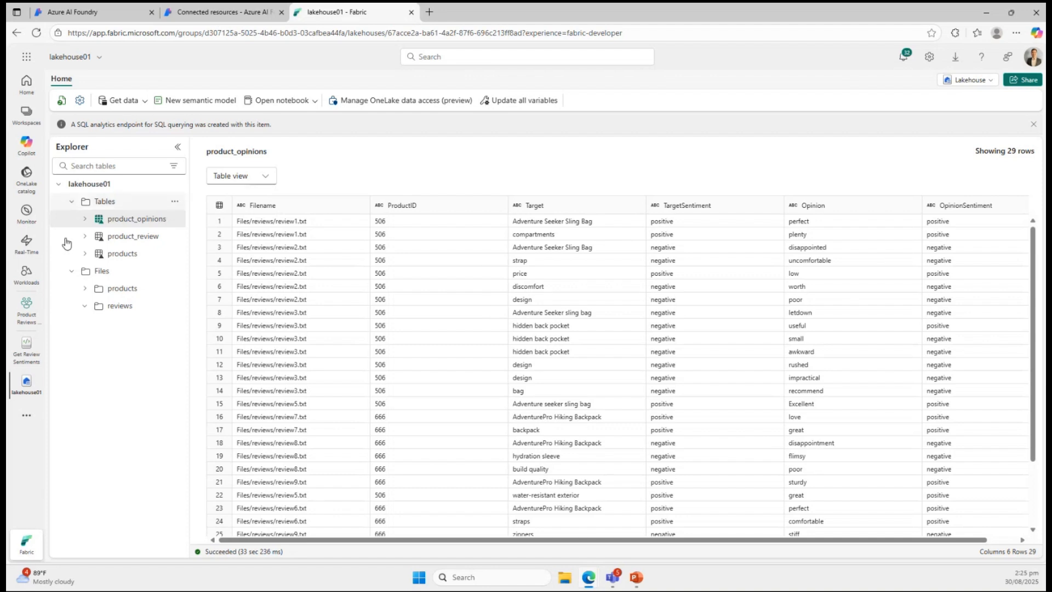
left_click(26, 114)
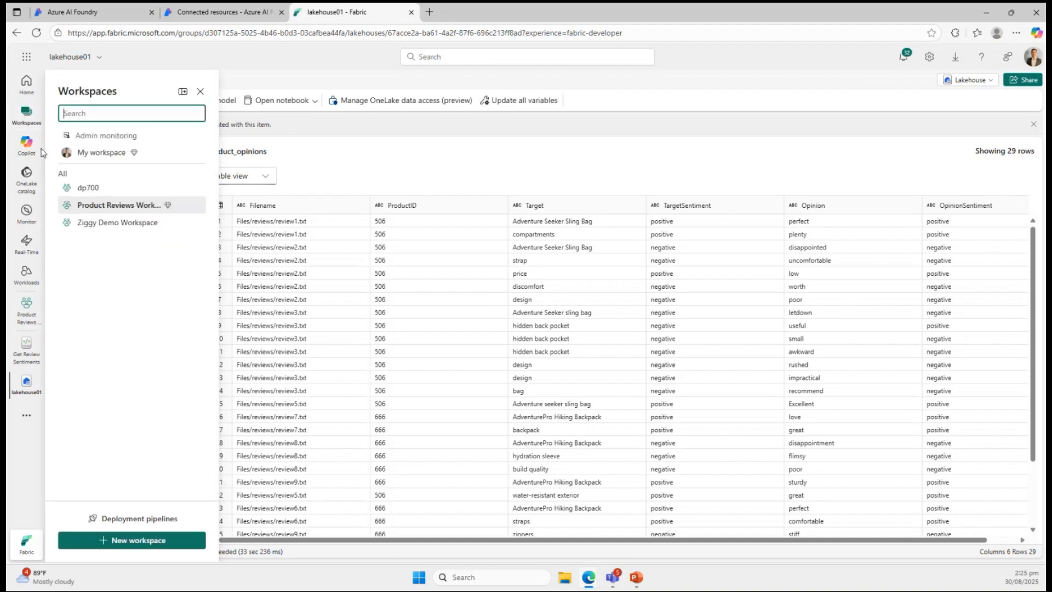
left_click(104, 206)
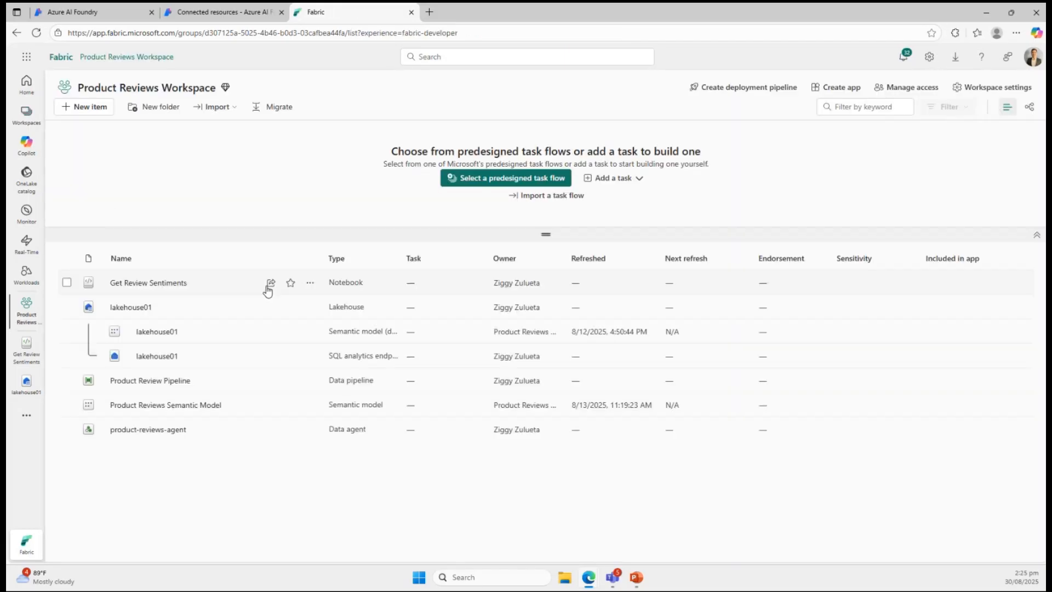
Create a new Data agent (preview) item named sampledataagent in Product Reviews Workspace and dismiss its introductory tip.
left_click(91, 108)
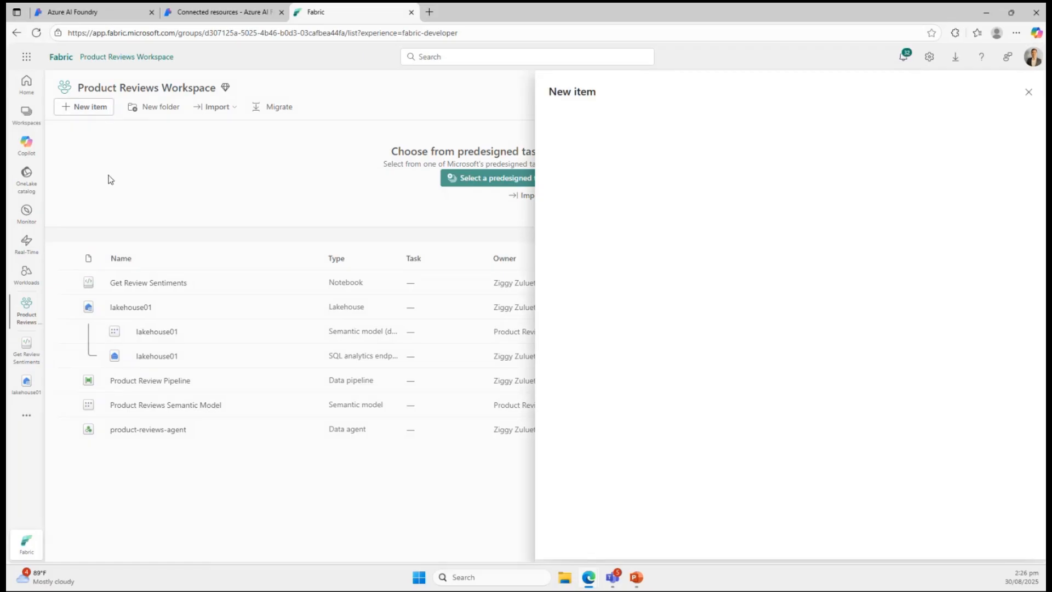
left_click(980, 112)
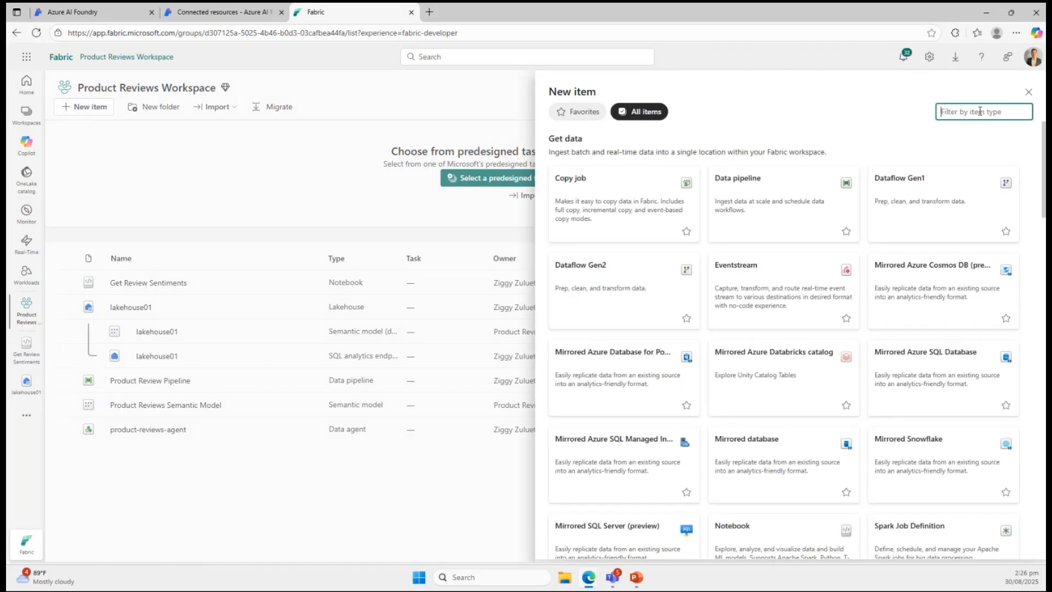
type("data agent")
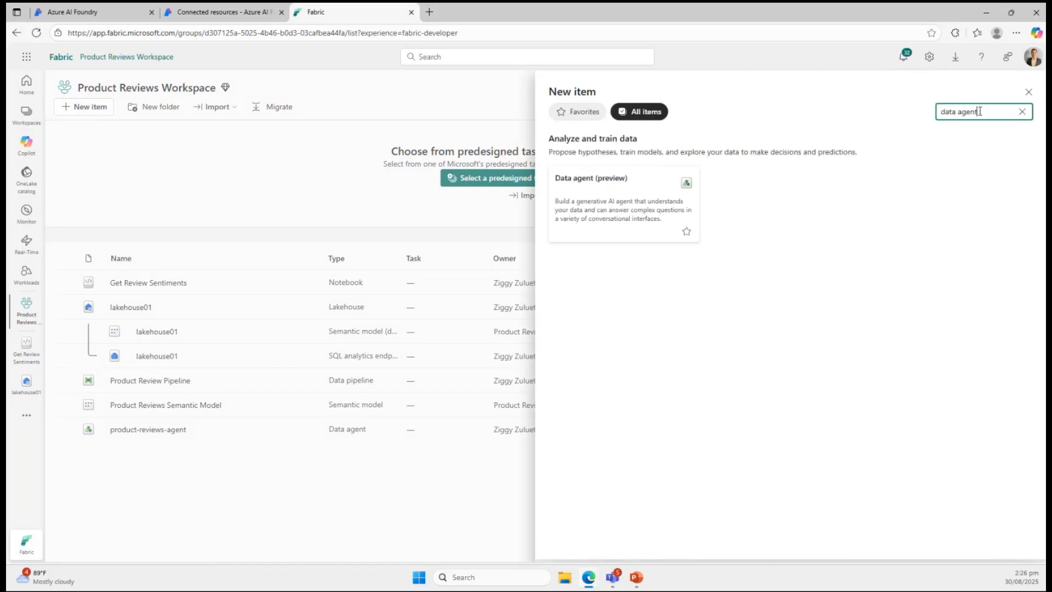
left_click(663, 222)
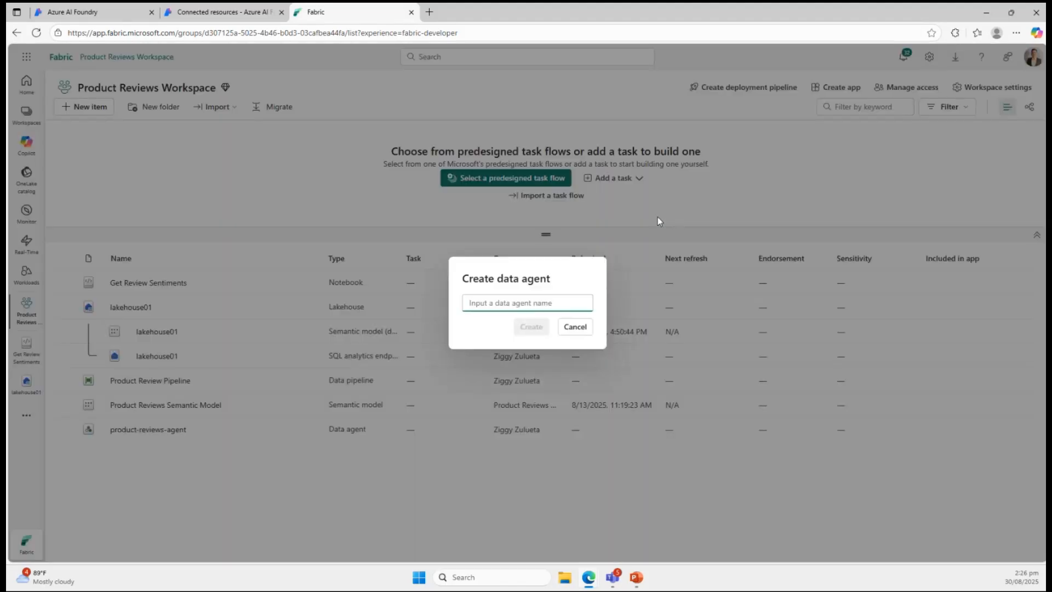
type("samp")
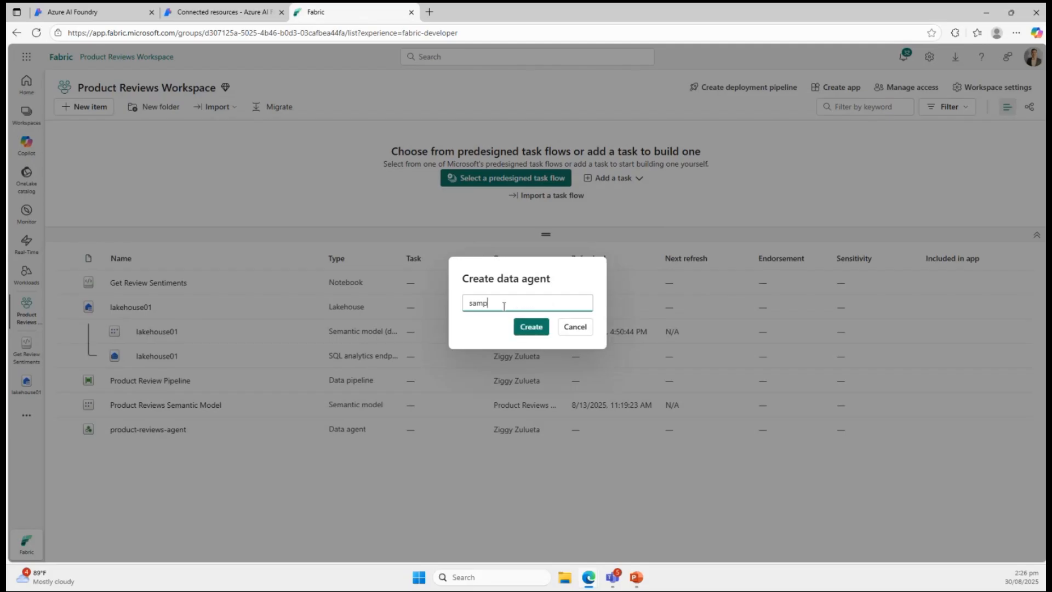
type("le")
key("BackSpace")
type("dataagent")
left_click(531, 323)
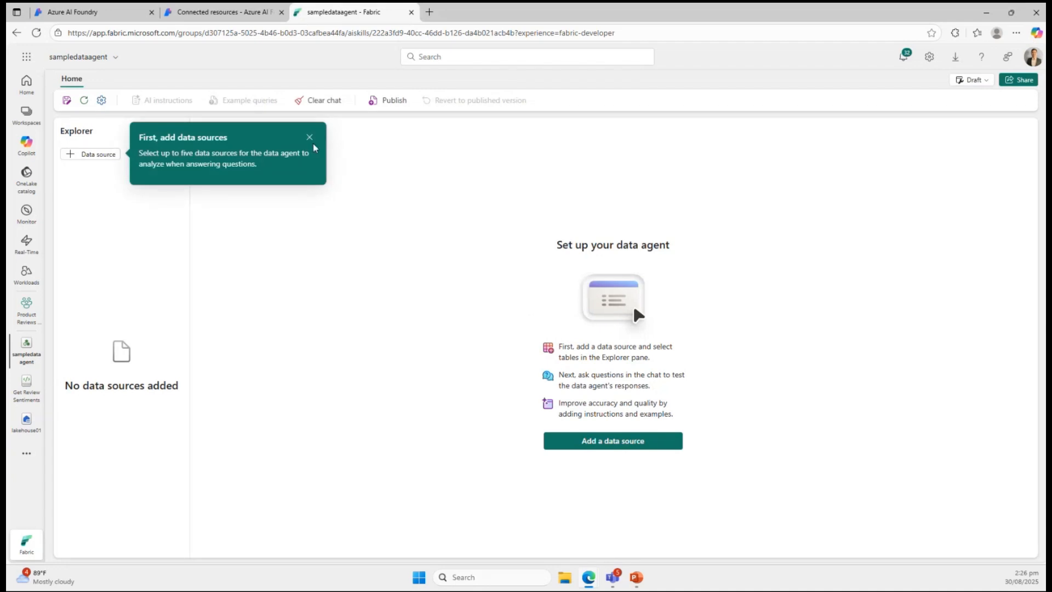
left_click(309, 138)
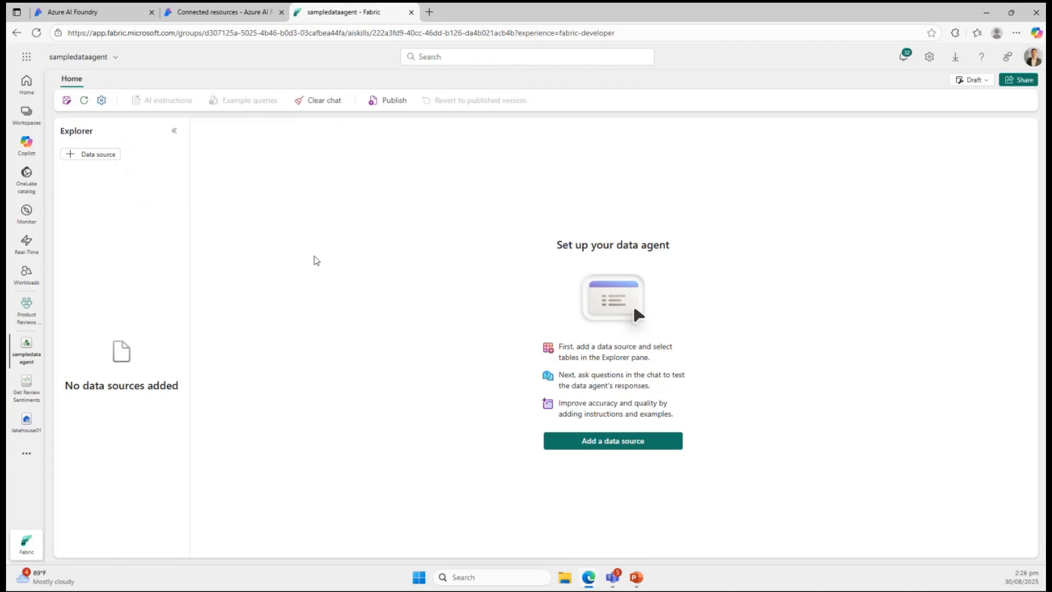
Add the lakehouse01 lakehouse from Product Reviews Workspace as the data agent's data source.
left_click(81, 155)
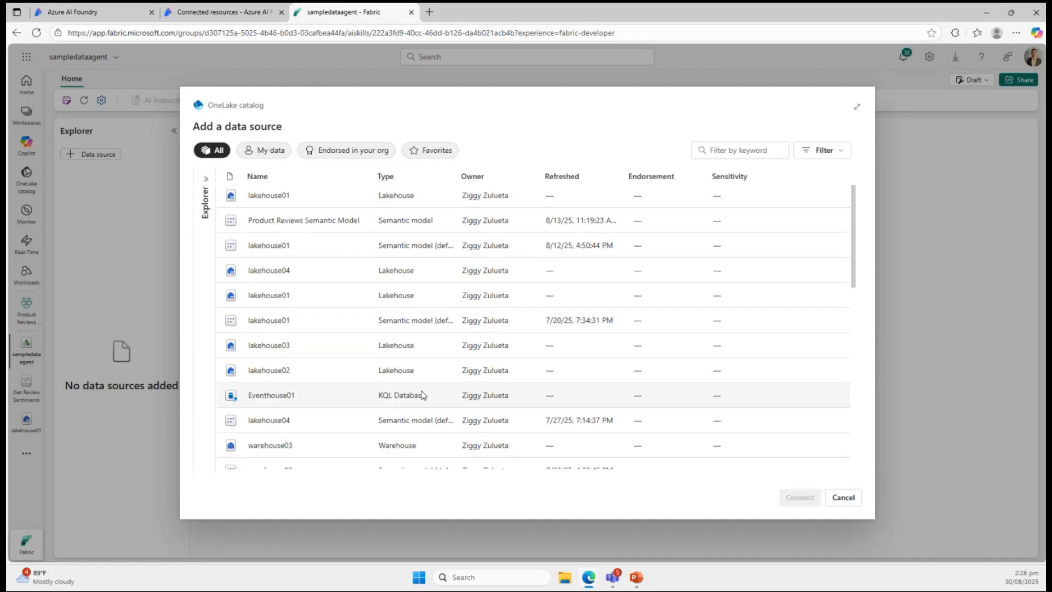
scroll(422, 395, "down", 5)
scroll(422, 394, "up", 5)
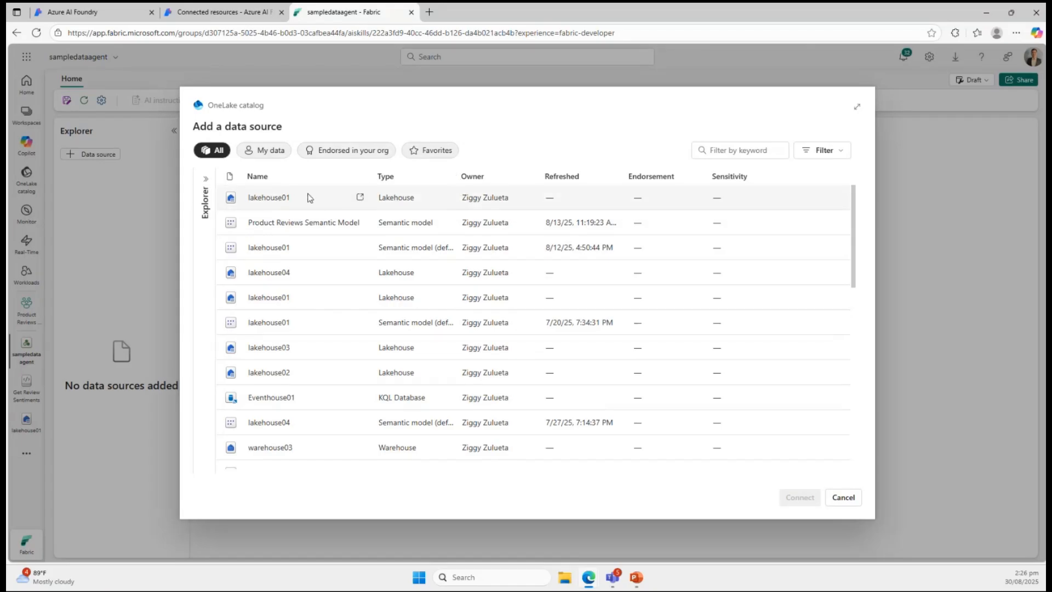
left_click(206, 189)
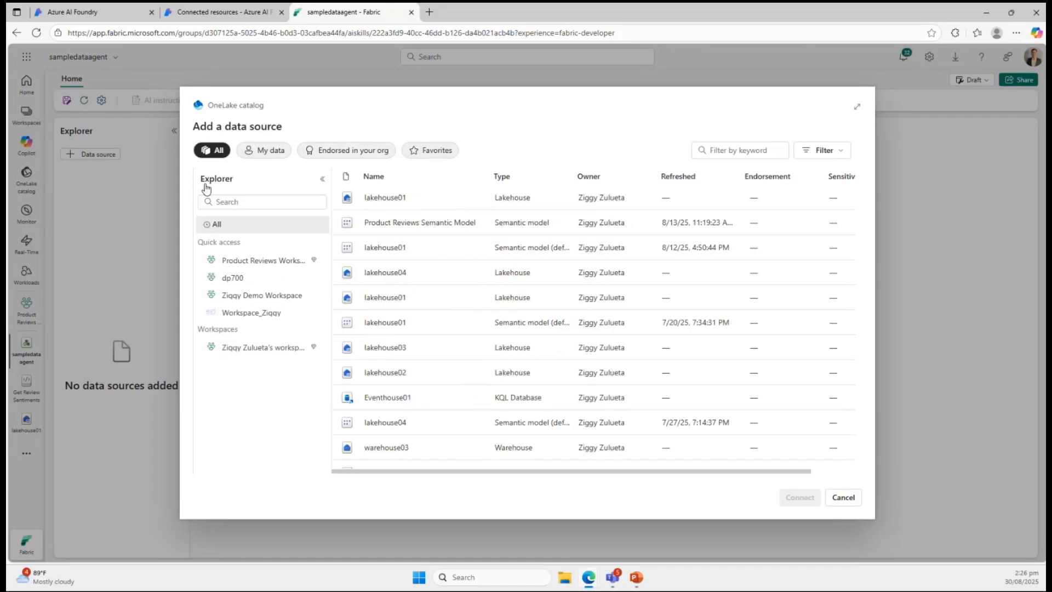
left_click(250, 266)
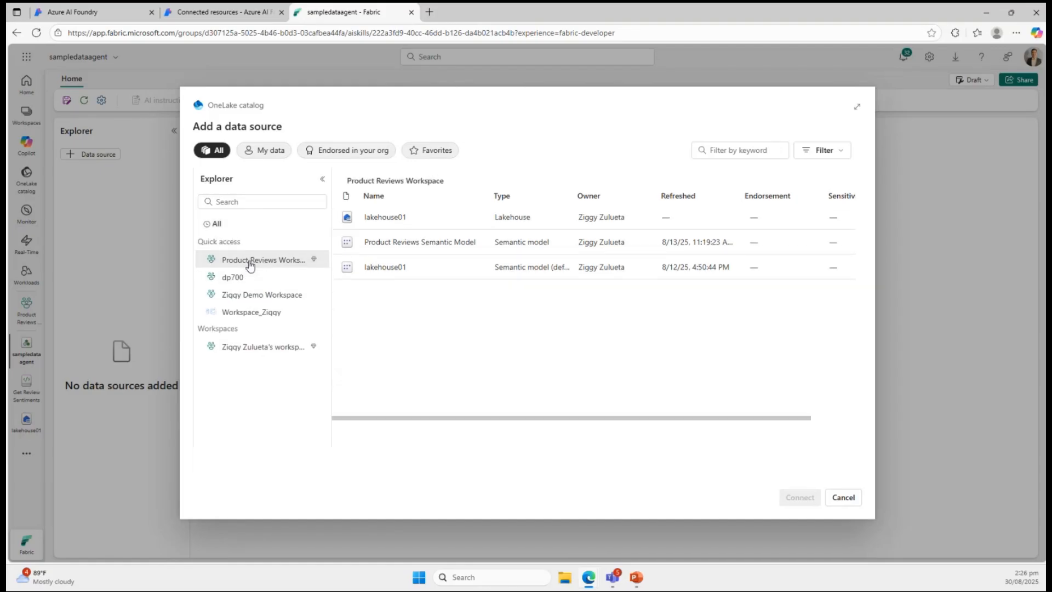
left_click(380, 220)
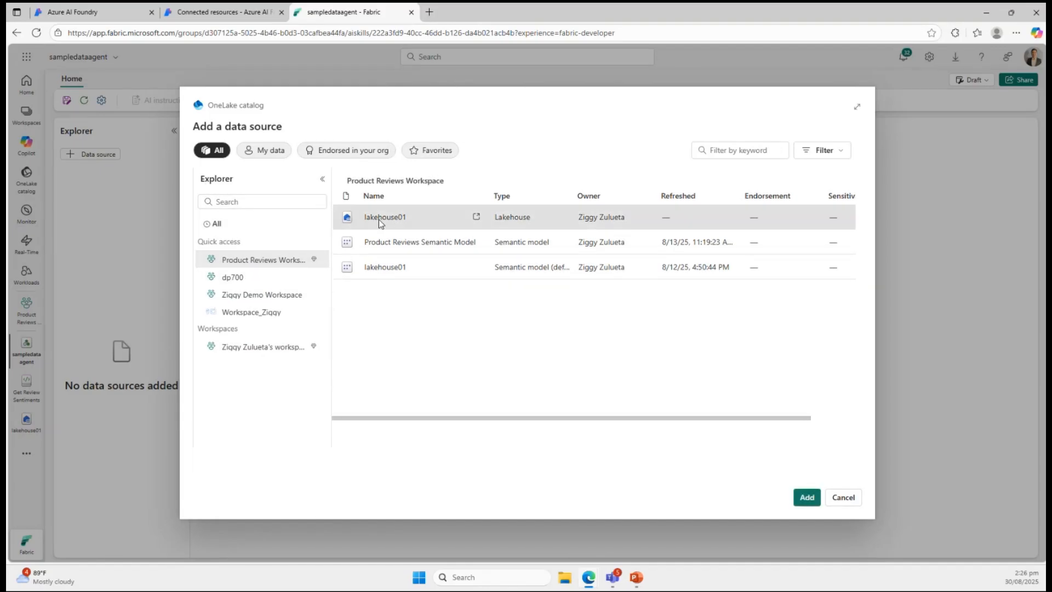
left_click(807, 499)
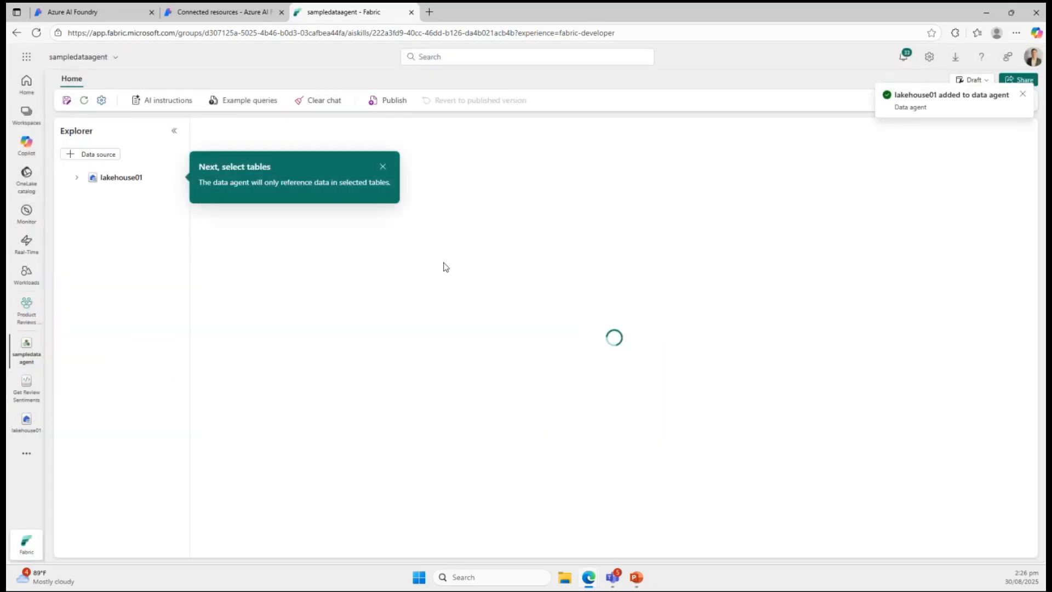
Select the product_opinions, product_review and products tables under the dbo schema of lakehouse01 for the data agent.
left_click(78, 178)
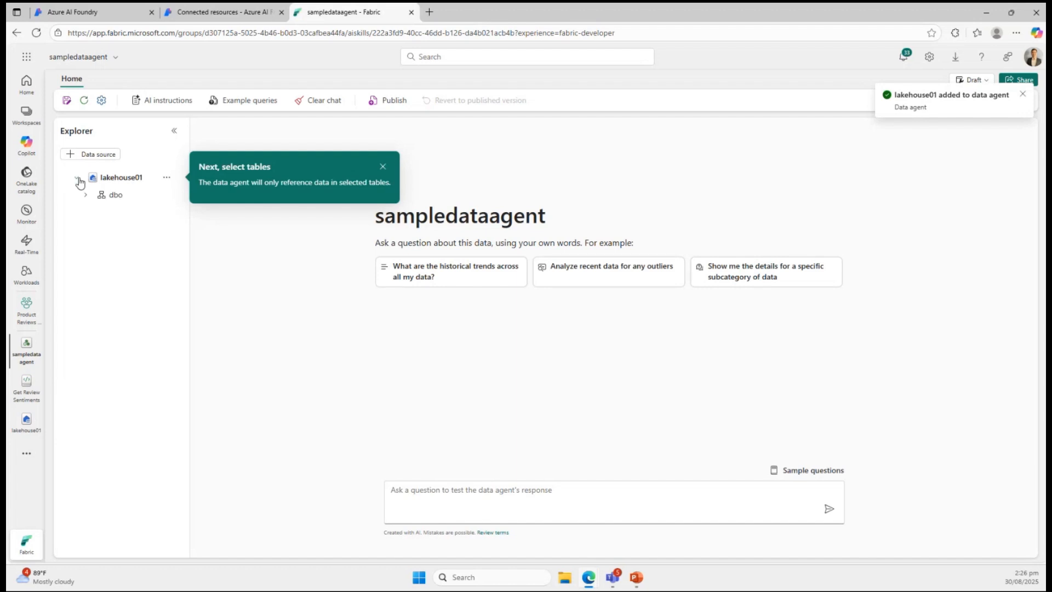
left_click(85, 196)
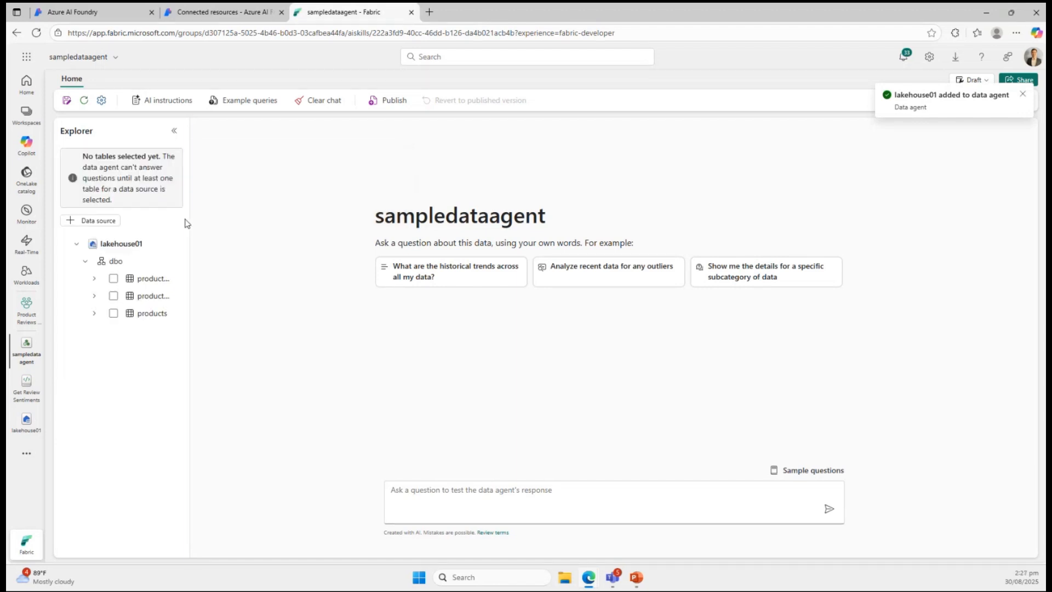
left_click_drag(188, 223, 238, 225)
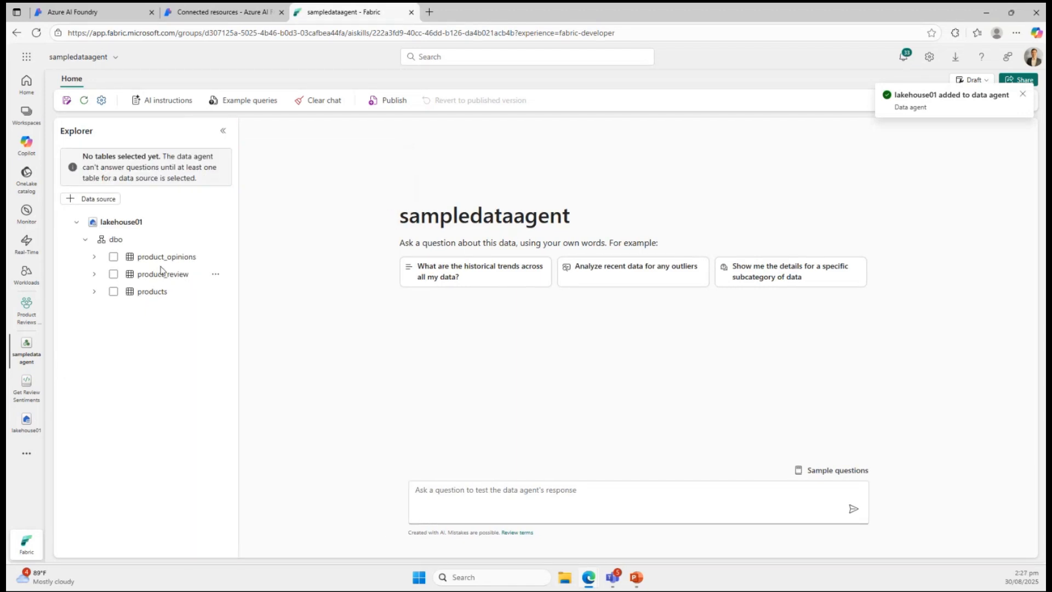
left_click(114, 257)
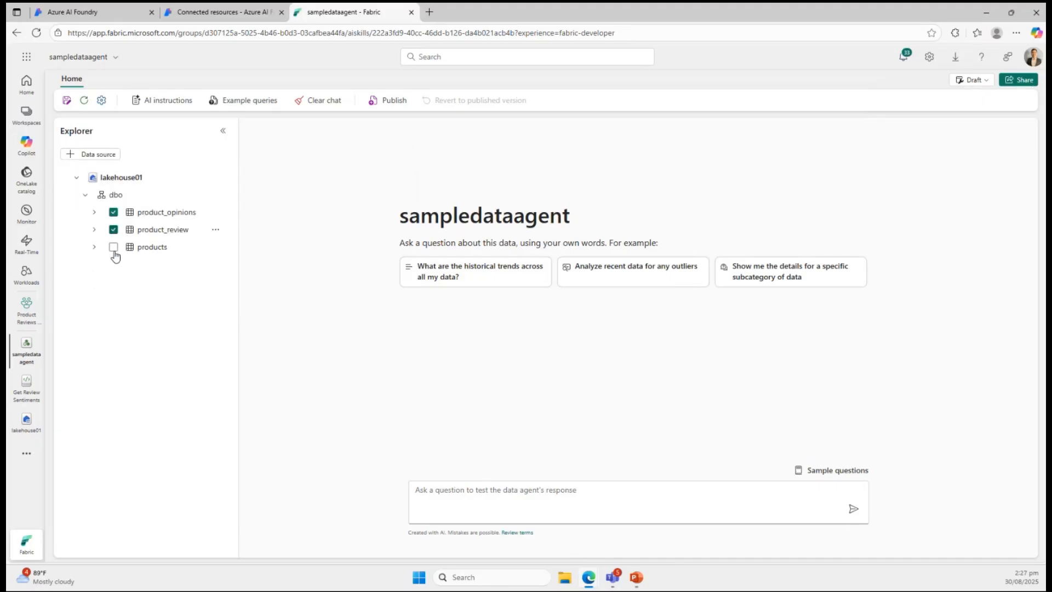
left_click(113, 249)
Switch to lakehouse01 and view the contents of the products and product_opinions tables.
left_click(26, 400)
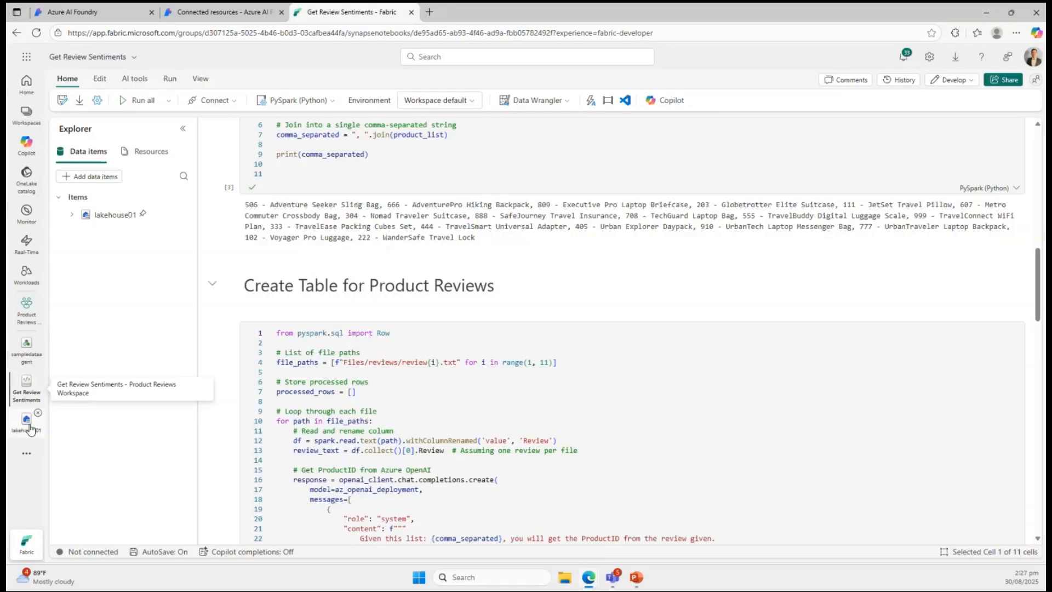
left_click(30, 429)
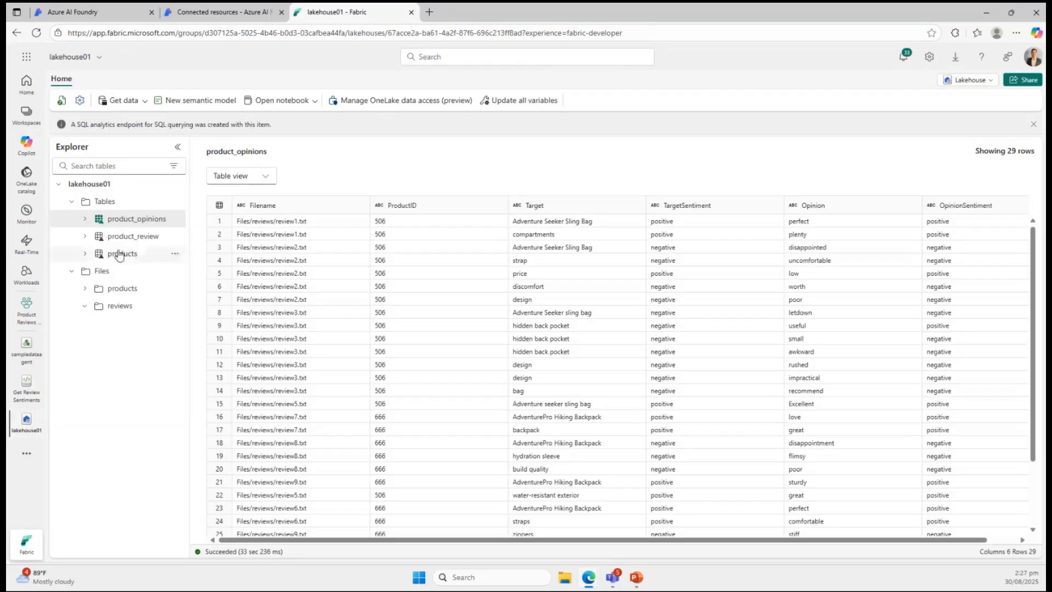
left_click(119, 254)
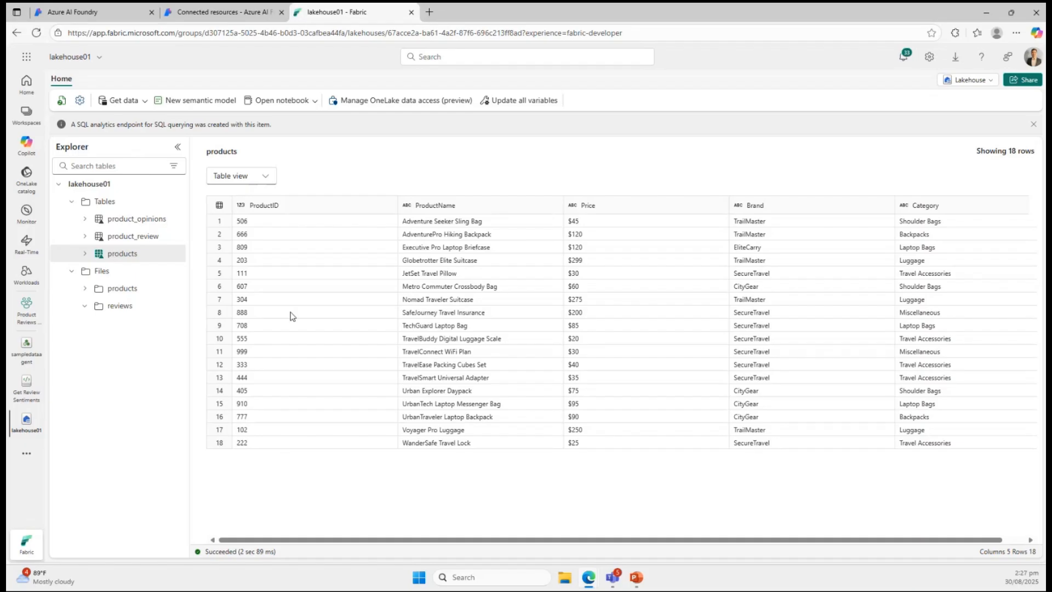
left_click(135, 219)
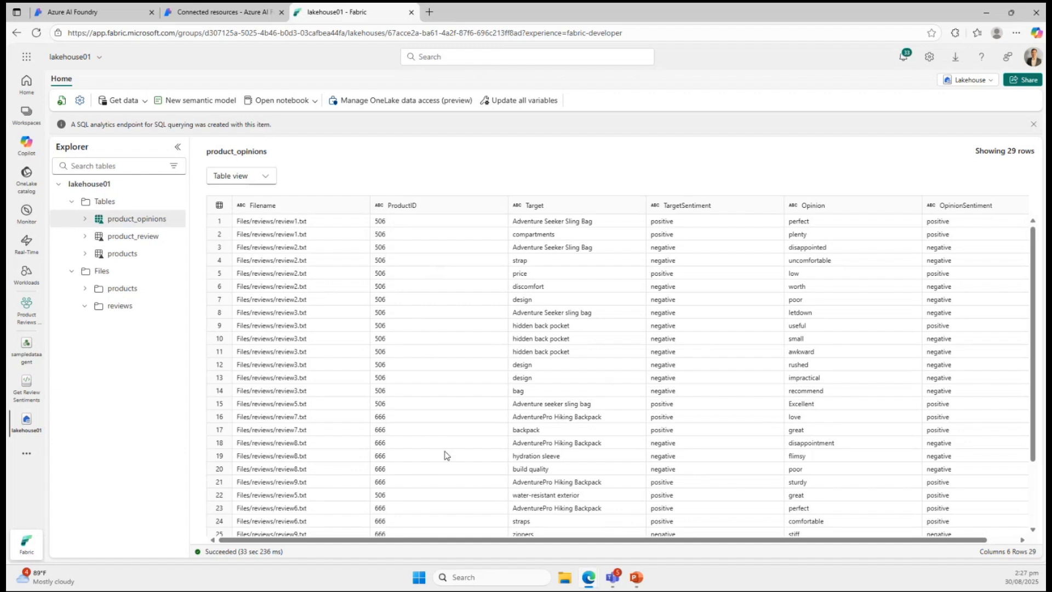
Return to sampledataagent and ask "What do people say about the zipper in the AdventurePro Hiking Backpack?".
left_click(21, 363)
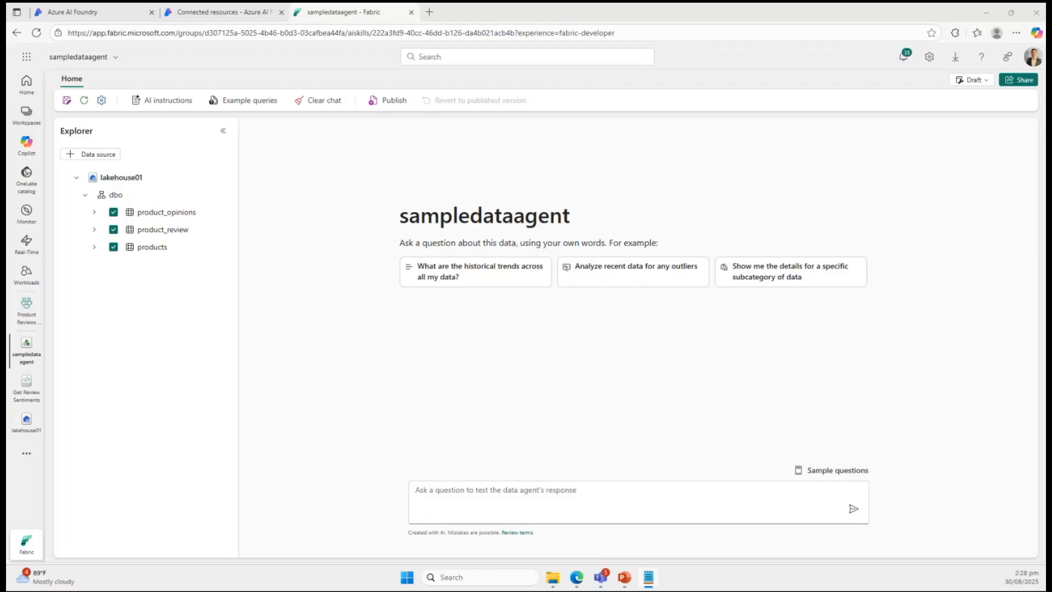
left_click(624, 497)
type("What do people say about the zipper in the AdventurePro Hiking Backpack")
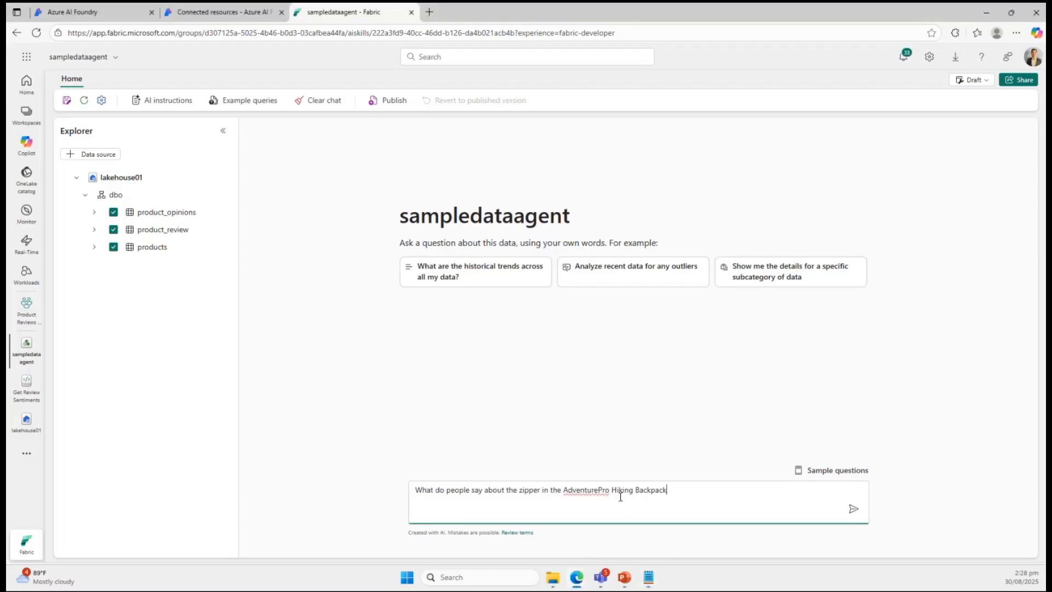
type("?")
key("Return")
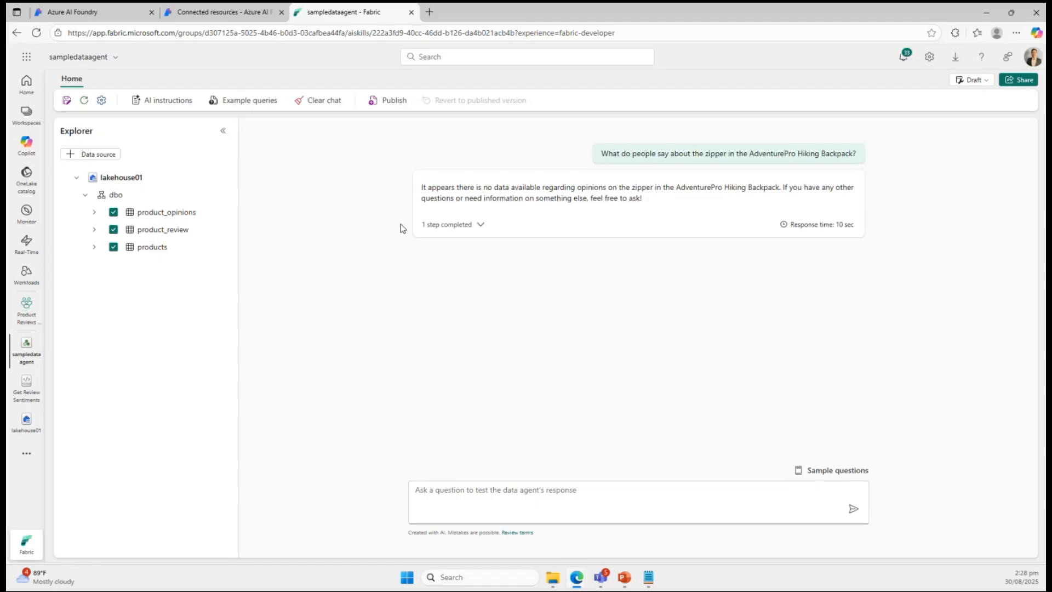
Look at the data agent's example SQL queries editor for lakehouse01 and close it without adding an example.
left_click(245, 104)
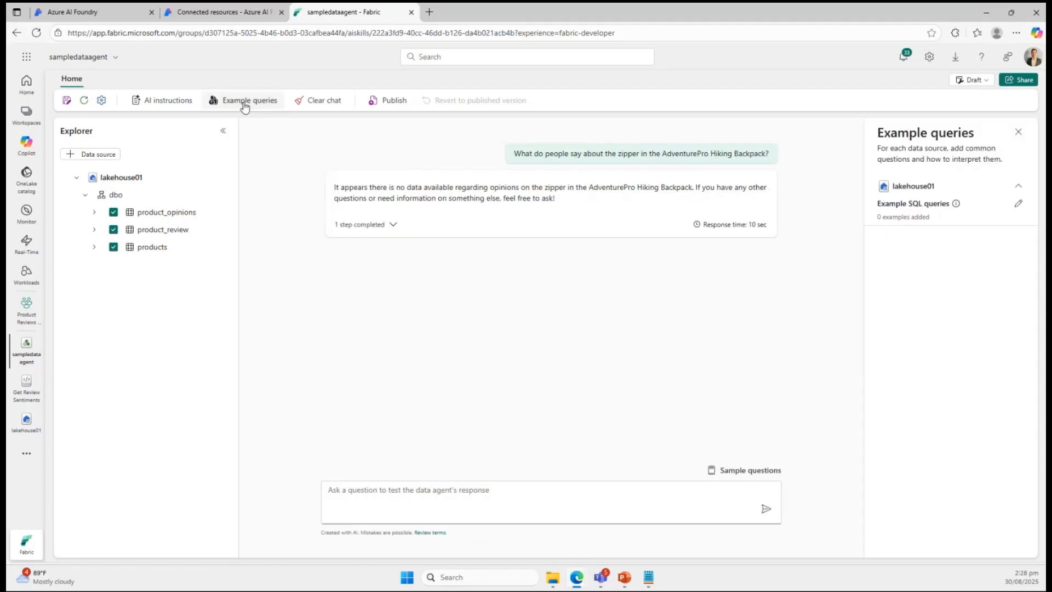
left_click(244, 105)
left_click(244, 104)
left_click(1020, 205)
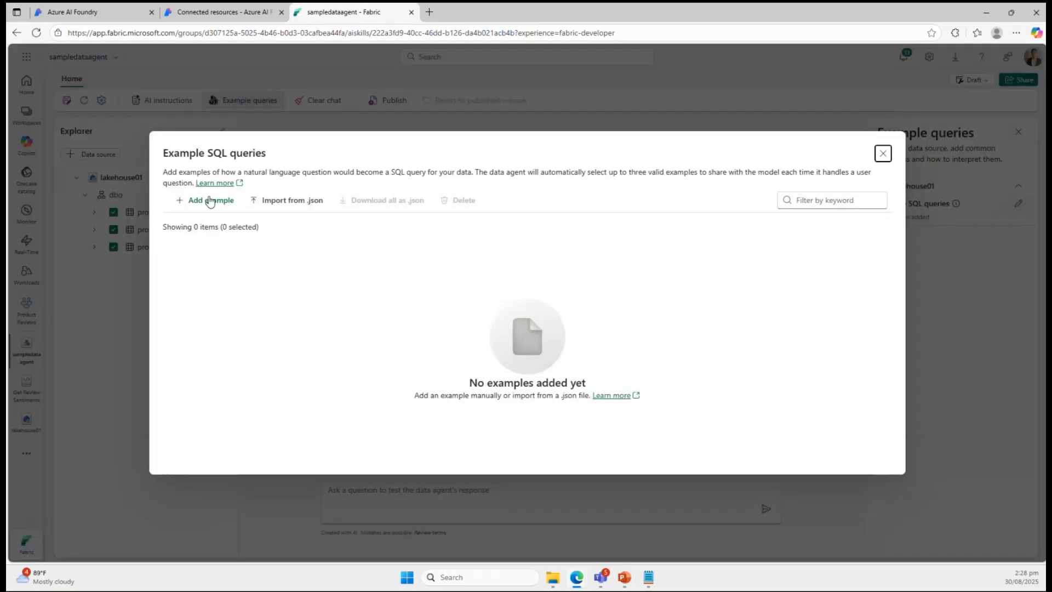
left_click(888, 158)
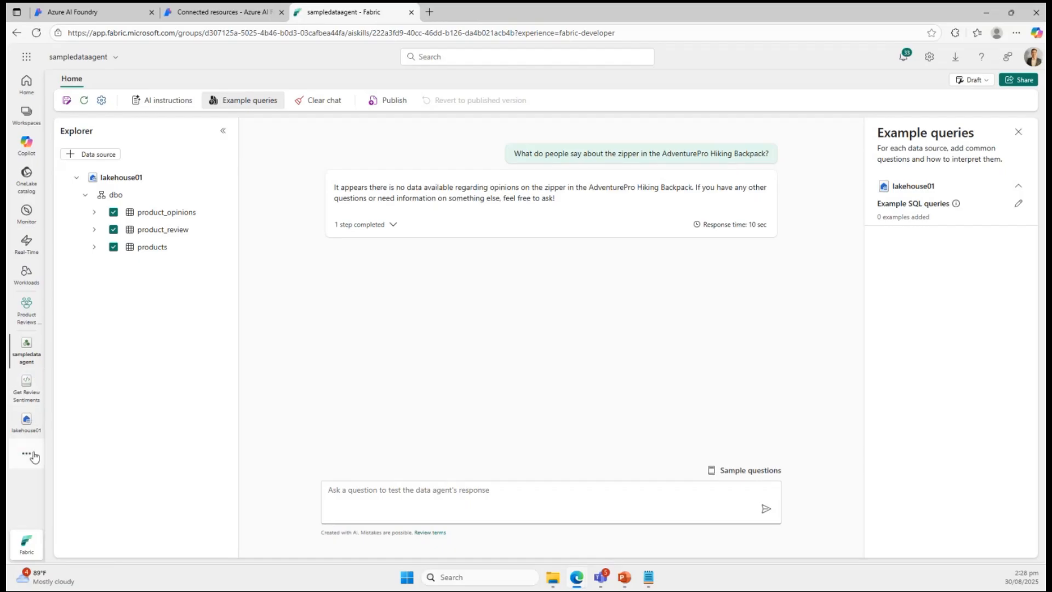
Go to lakehouse01 and switch it from the Lakehouse view to its SQL analytics endpoint.
left_click(24, 423)
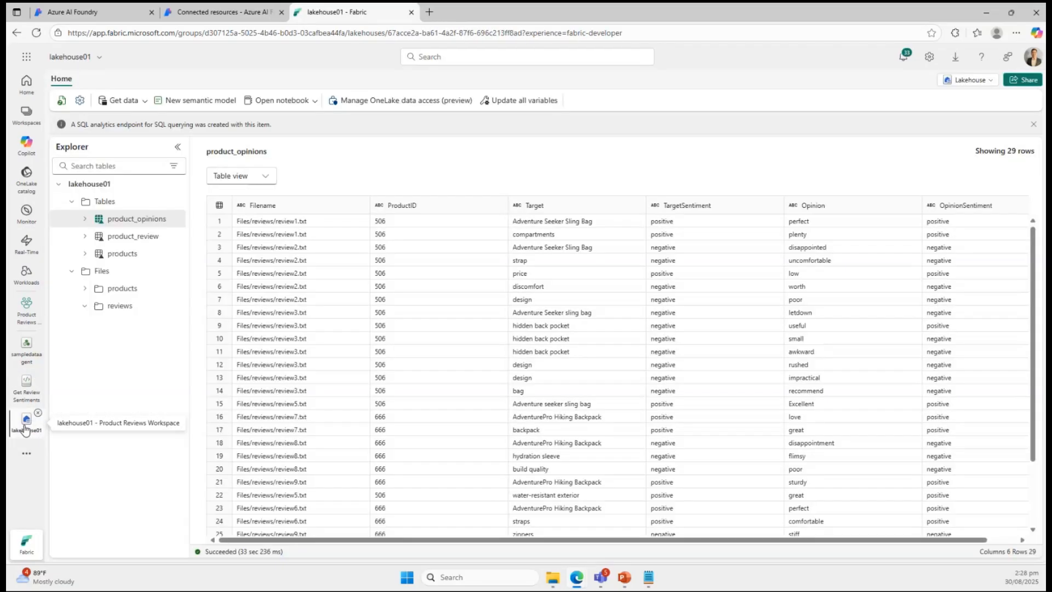
left_click(990, 85)
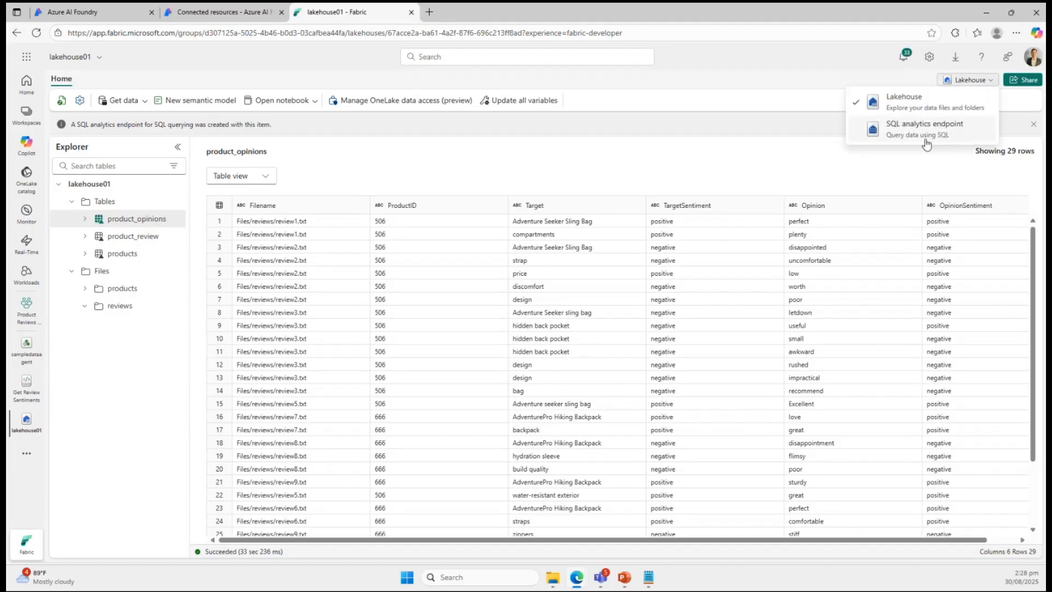
left_click(946, 132)
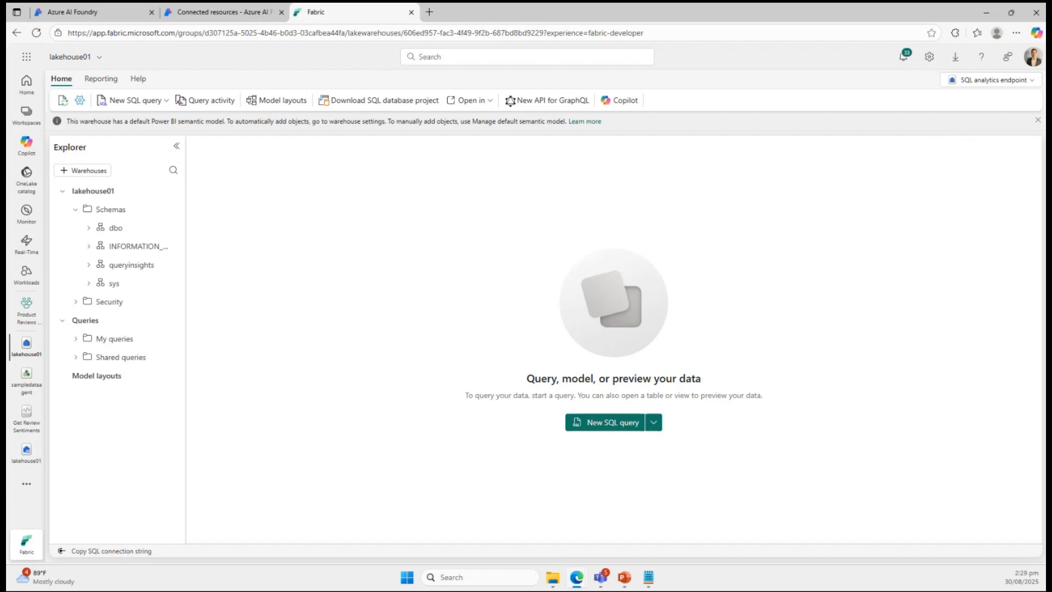
Create a SQL query joining products and product_opinions that selects ProductID and Opinion for AdventurePro Hiking Backpack with target zippers.
left_click(617, 426)
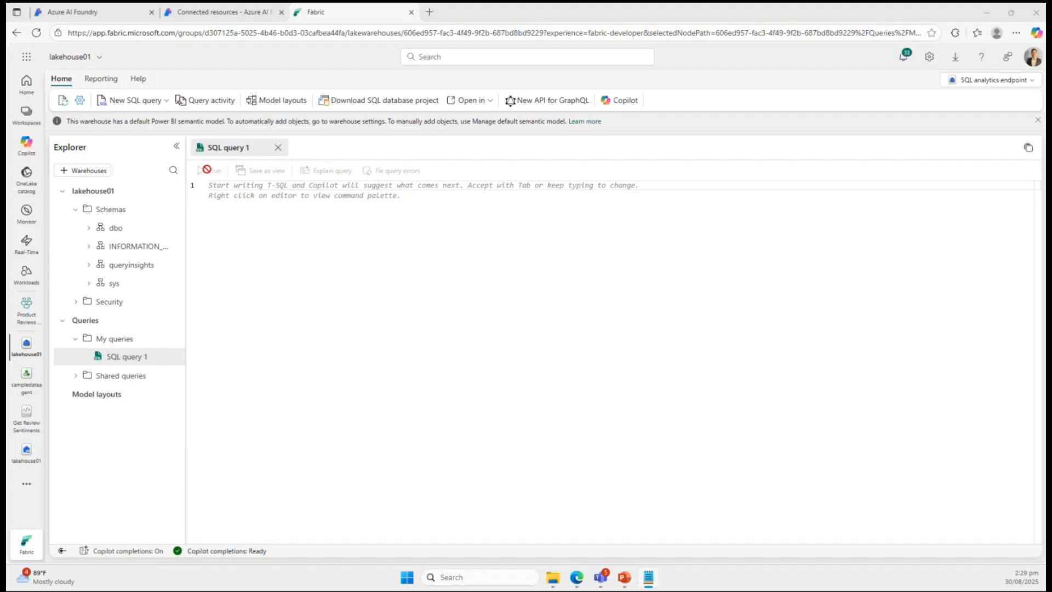
left_click(223, 190)
type("SELECT p.ProductID, po.Opinion FROM [dbo].[products] p JOIN product_opinions po     ON p.ProductID = po.ProductID WHERE REPLACE(LOWER(p.ProductName), ' ', '') = REPLACE(LOWER('AdventurePro Hiking Backpack'), ' ', '')   AND REPLACE(LOWER(po.Target), ' ', '') = REPLACE(LOWER('zippers'), ' ', '');")
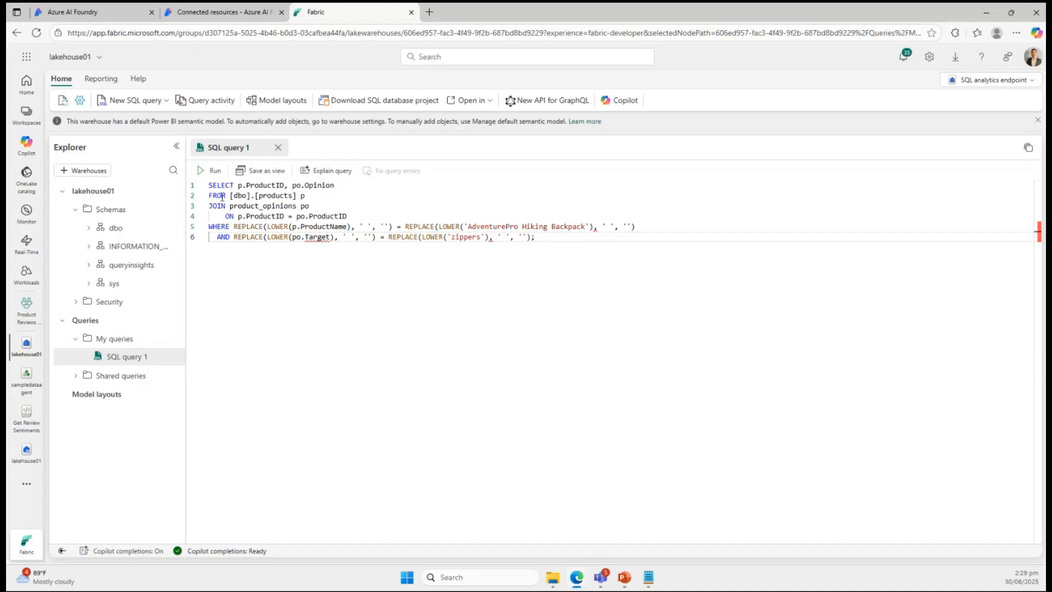
Try to run only the selected FROM [dbo].[products] p line of the query.
left_click_drag(222, 196, 347, 196)
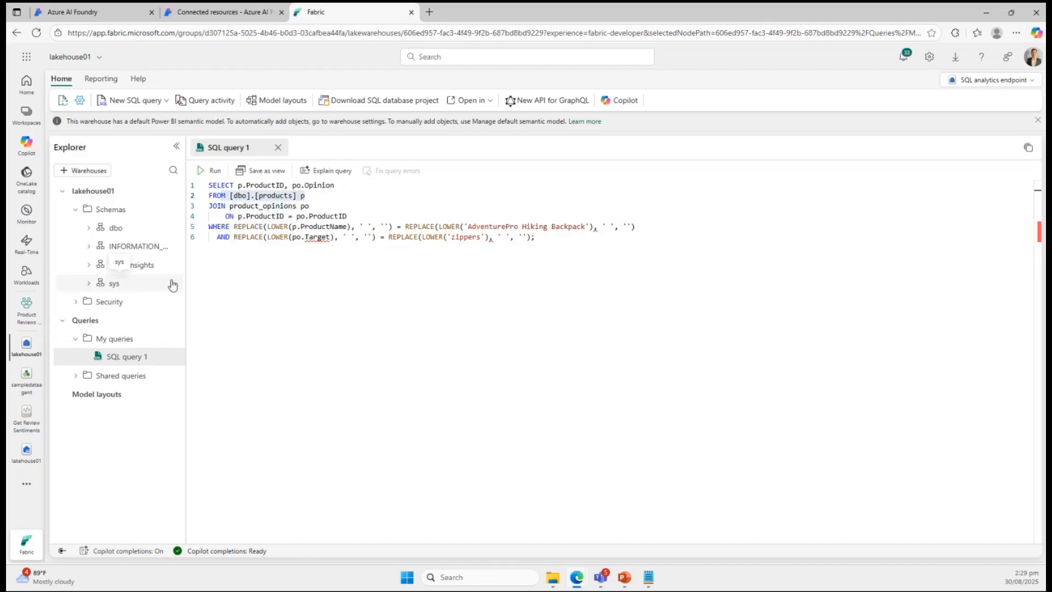
mouse_move(310, 236)
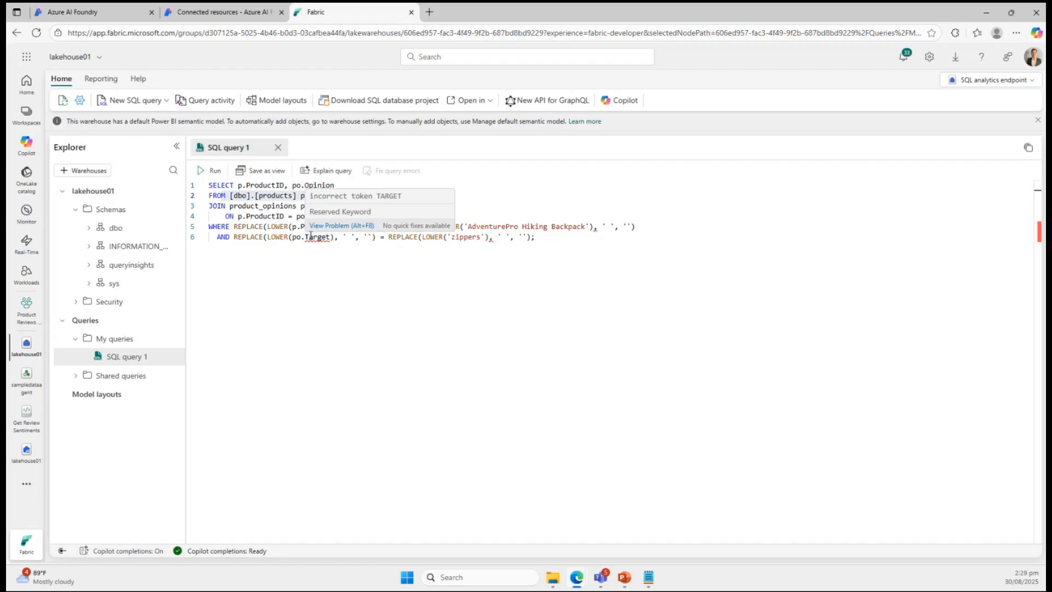
left_click(208, 171)
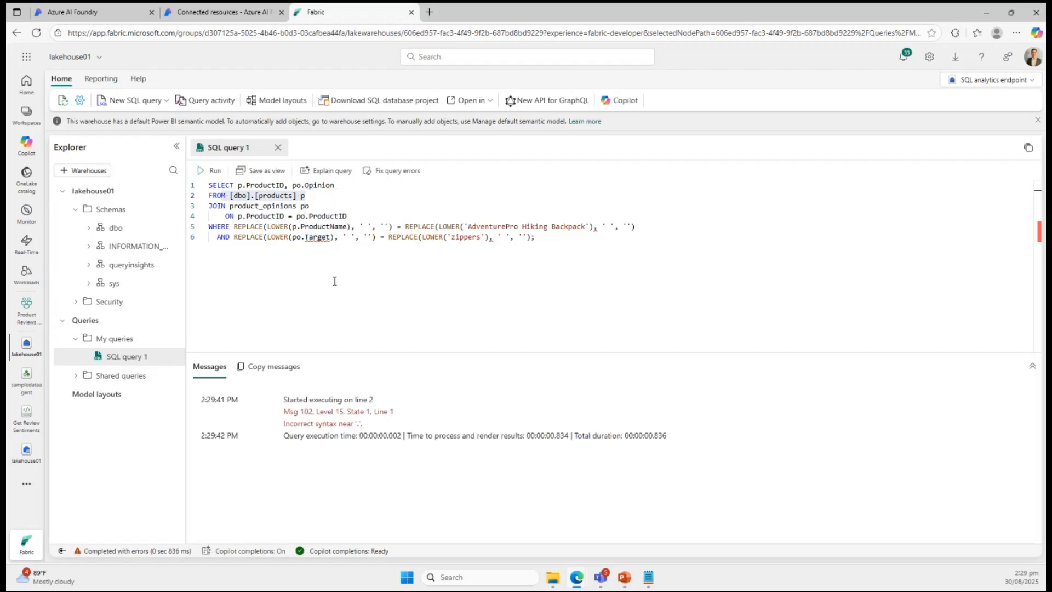
Expand the dbo schema's tables and preview product_review and product_opinions to check their column names.
double_click(323, 237)
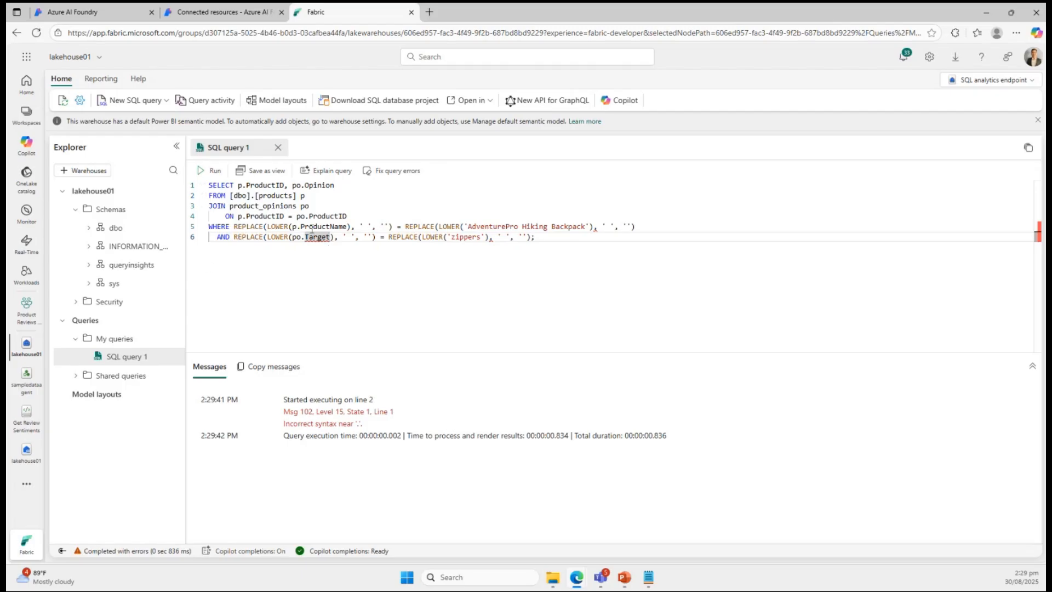
left_click(90, 227)
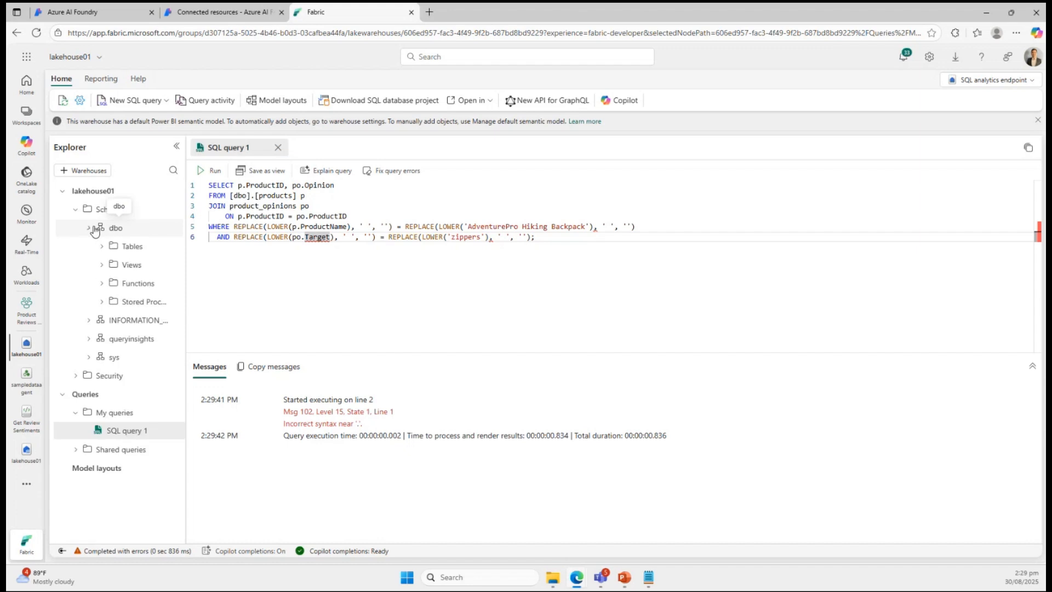
left_click(102, 247)
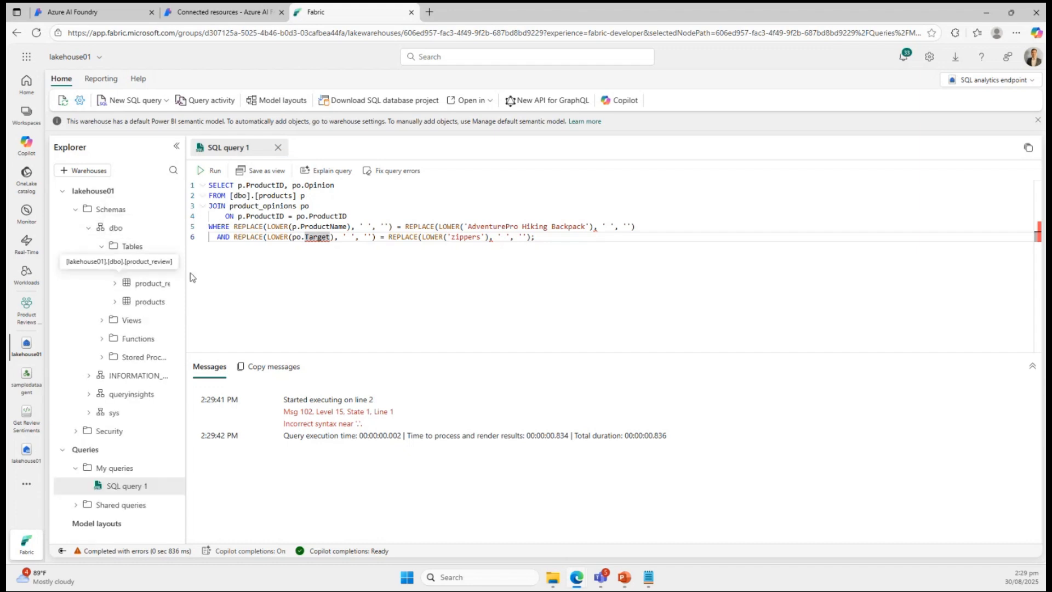
left_click_drag(186, 277, 216, 278)
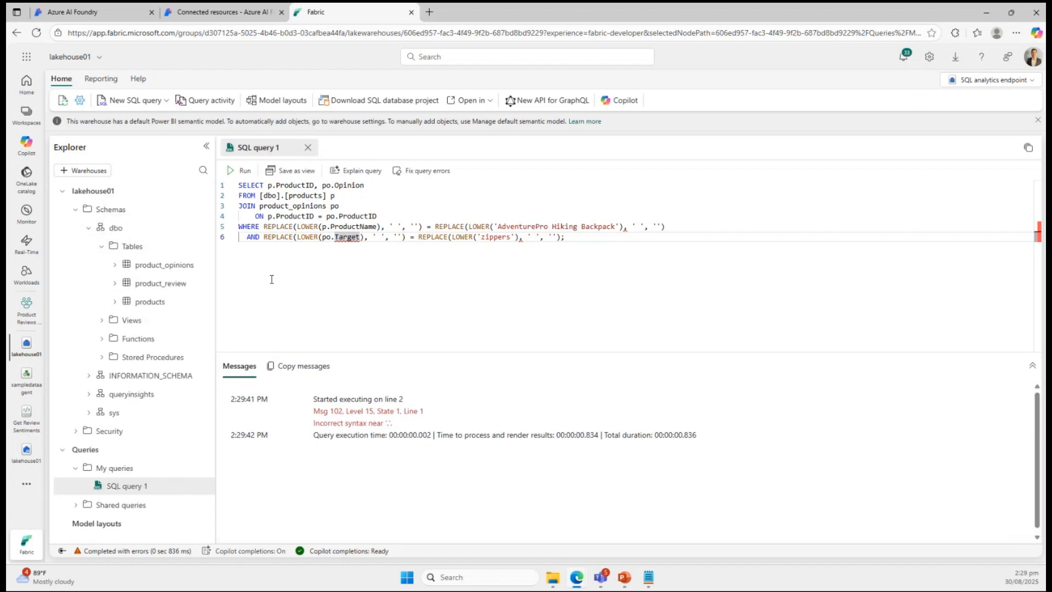
left_click(145, 288)
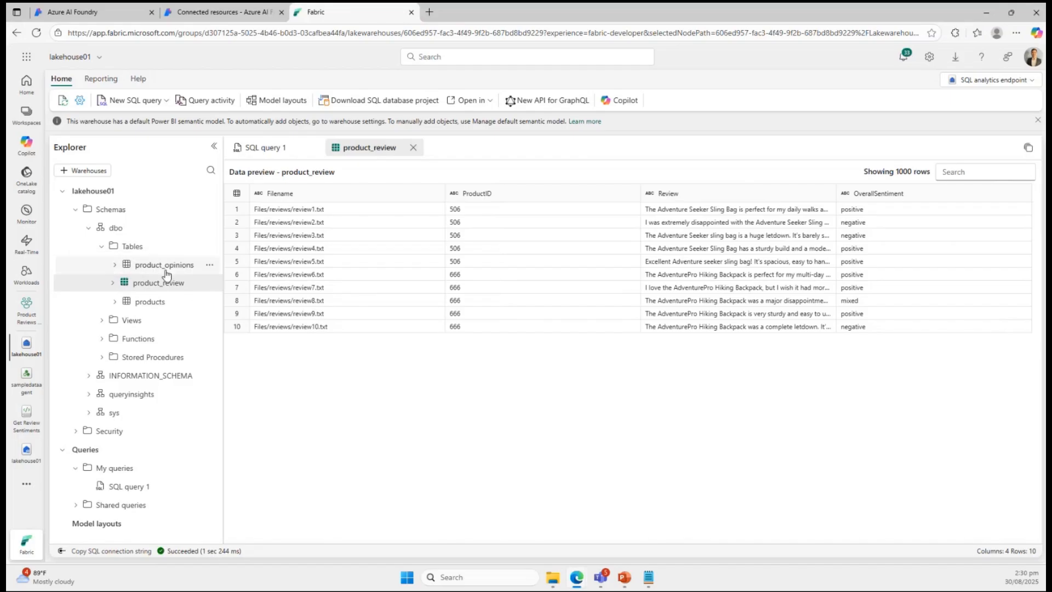
left_click(164, 265)
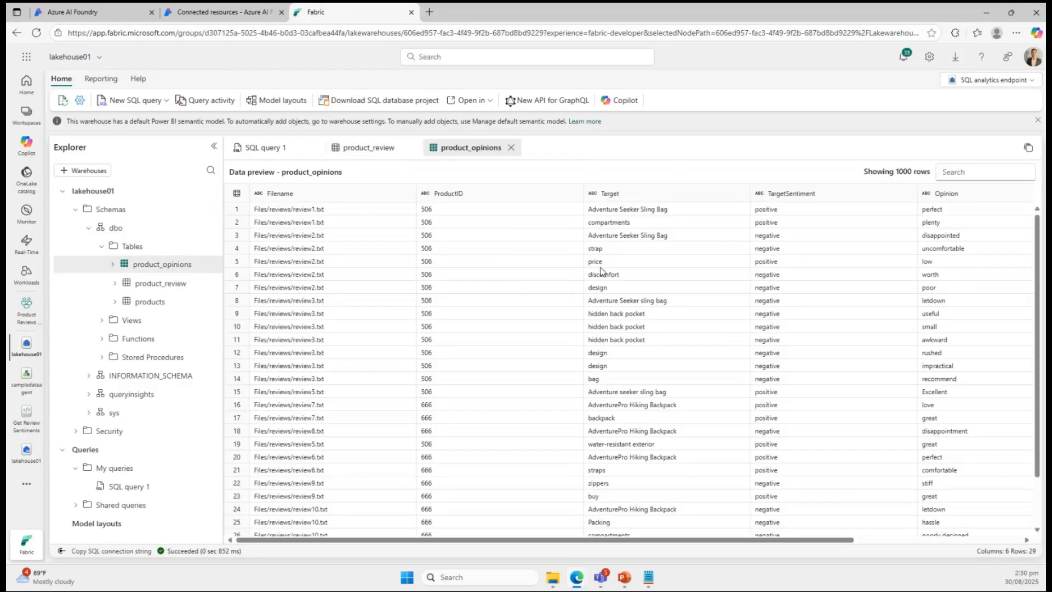
In SQL query 1, try changing the zippers condition's column to po.target in lowercase and run the query.
left_click(261, 149)
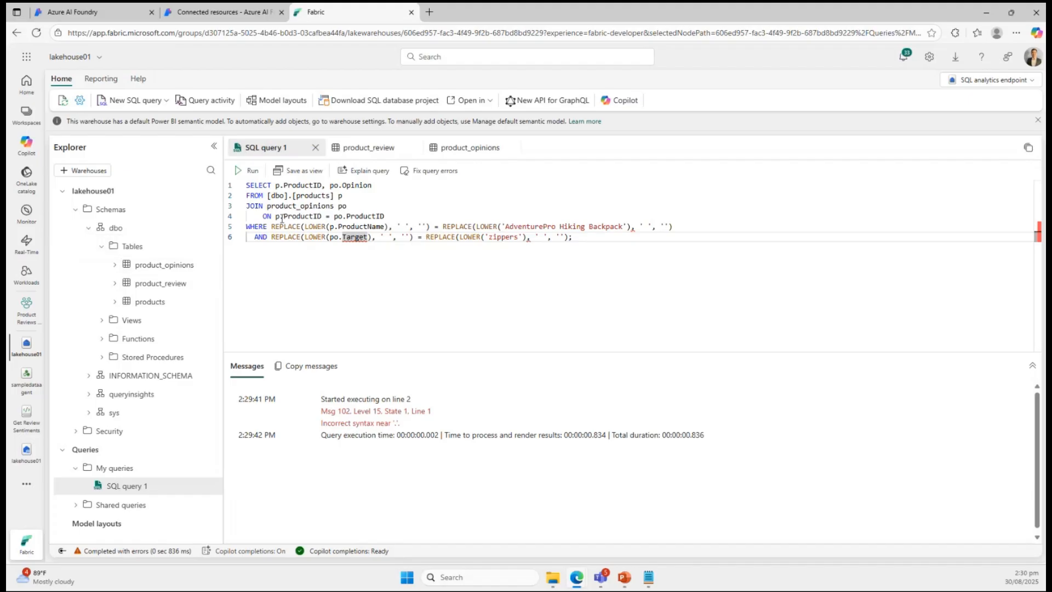
mouse_move(357, 237)
key("BackSpace")
key("BackSpace")
key("BackSpace")
key("BackSpace")
key("BackSpace")
key("BackSpace")
key("BackSpace")
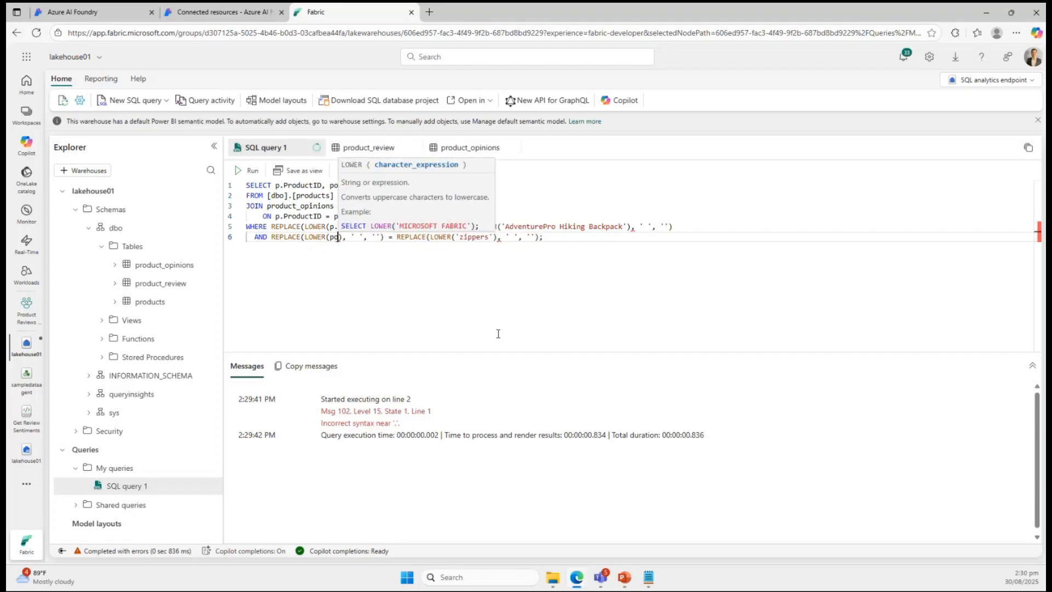
type(".t")
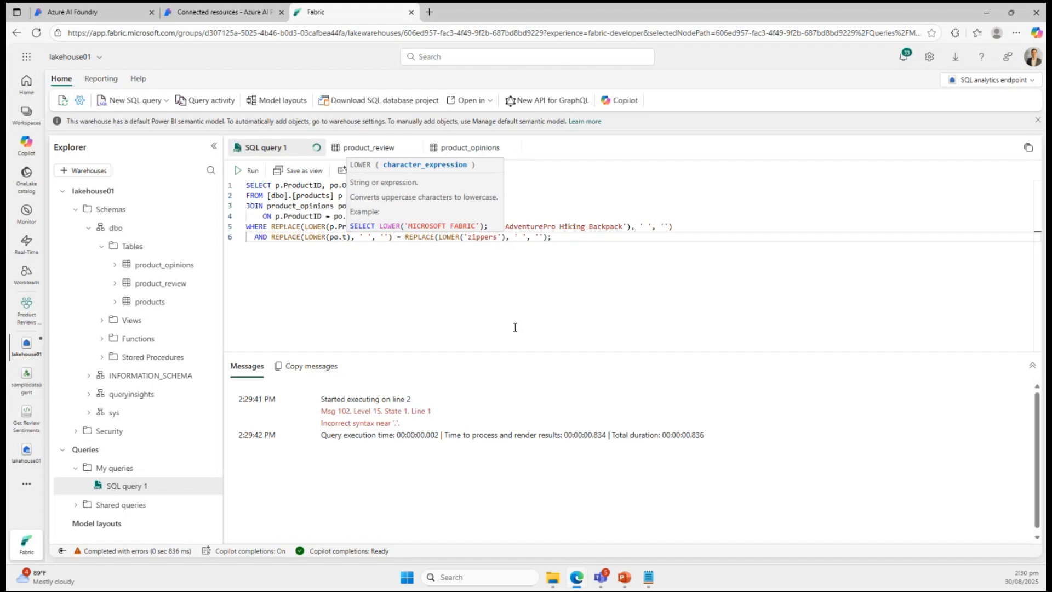
type("arget")
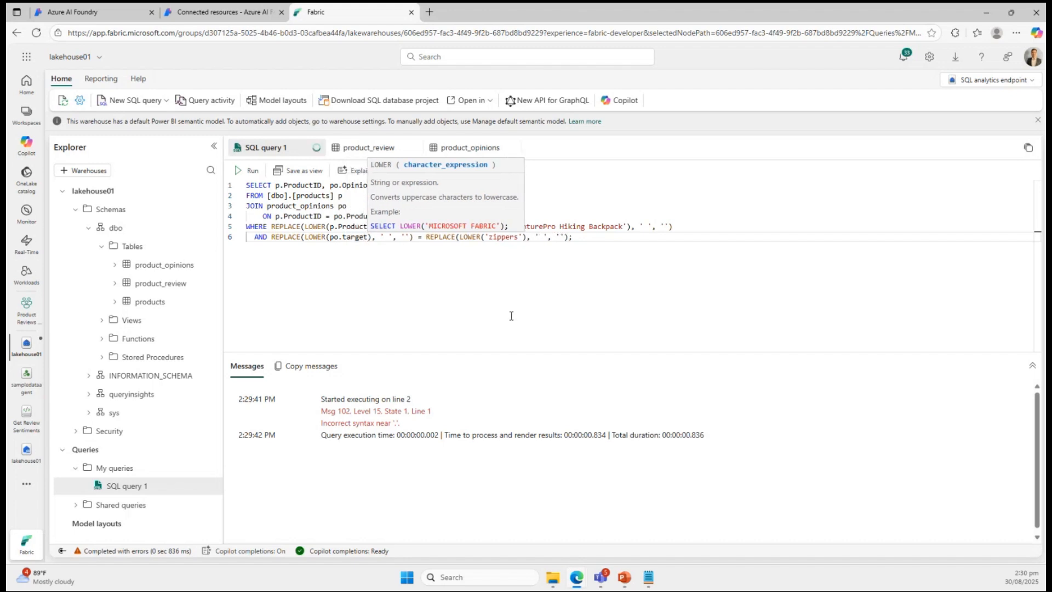
key("End")
left_click(251, 171)
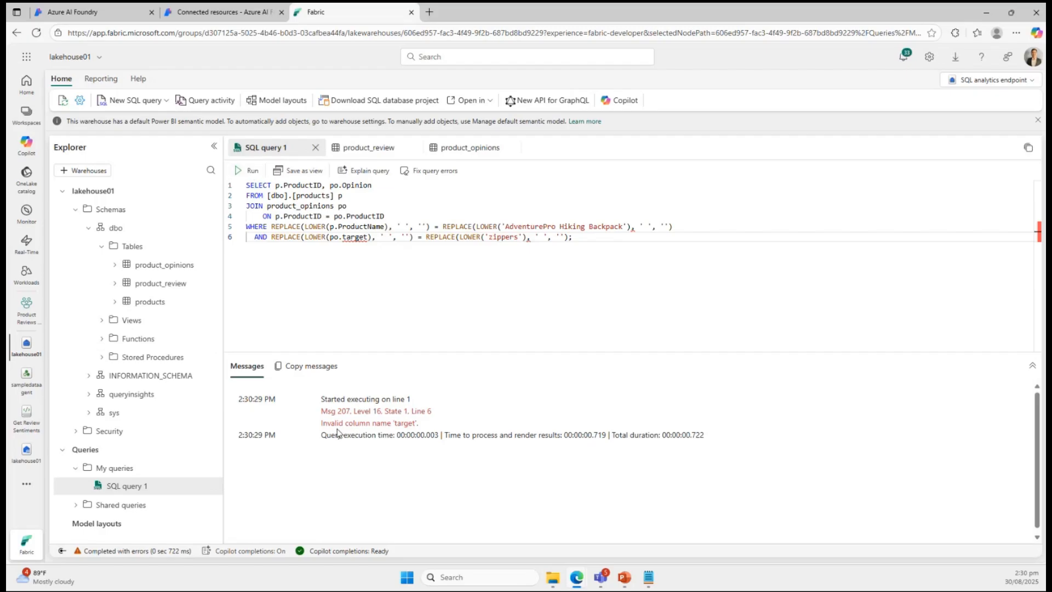
Recheck the product_opinions data preview and change the zippers condition's column in SQL query 1 to po.Target.
left_click(164, 266)
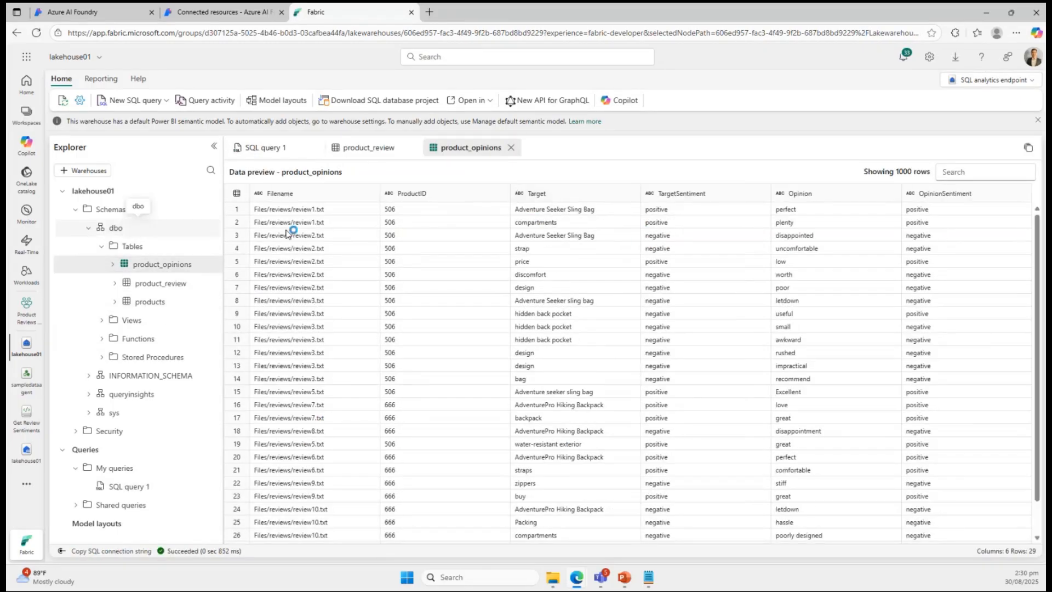
left_click(268, 147)
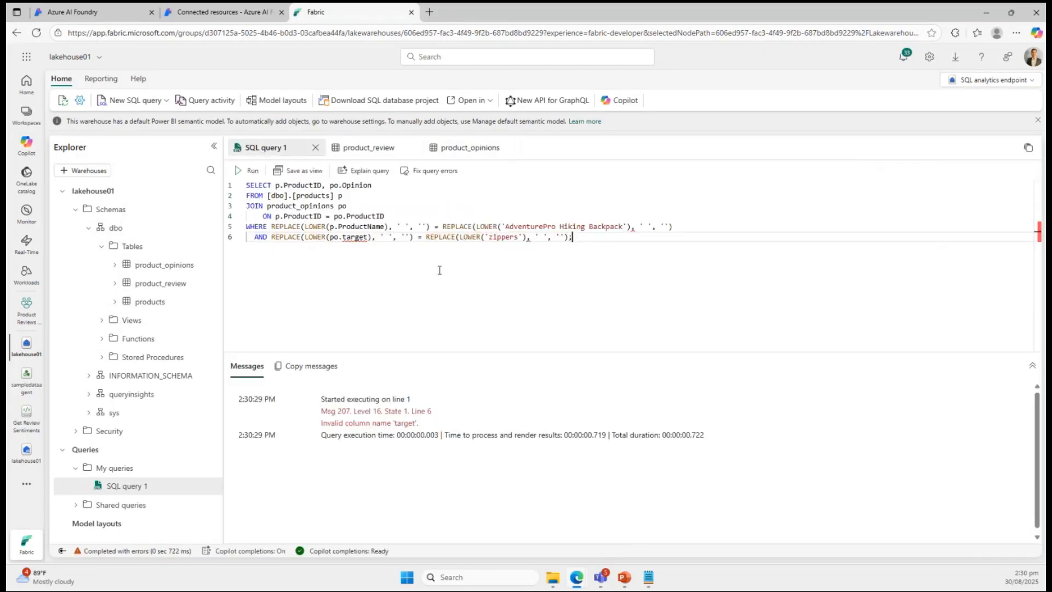
double_click(358, 237)
key("Right")
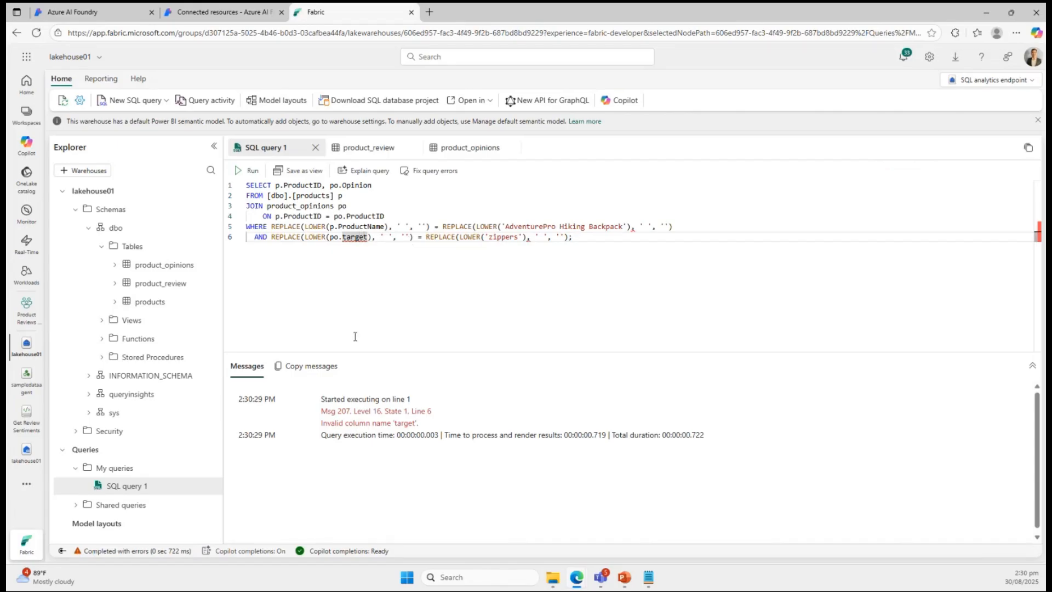
key("BackSpace")
key("BackSpace")
key("BackSpace")
key("BackSpace")
key("BackSpace")
key("BackSpace")
key("BackSpace")
key("BackSpace")
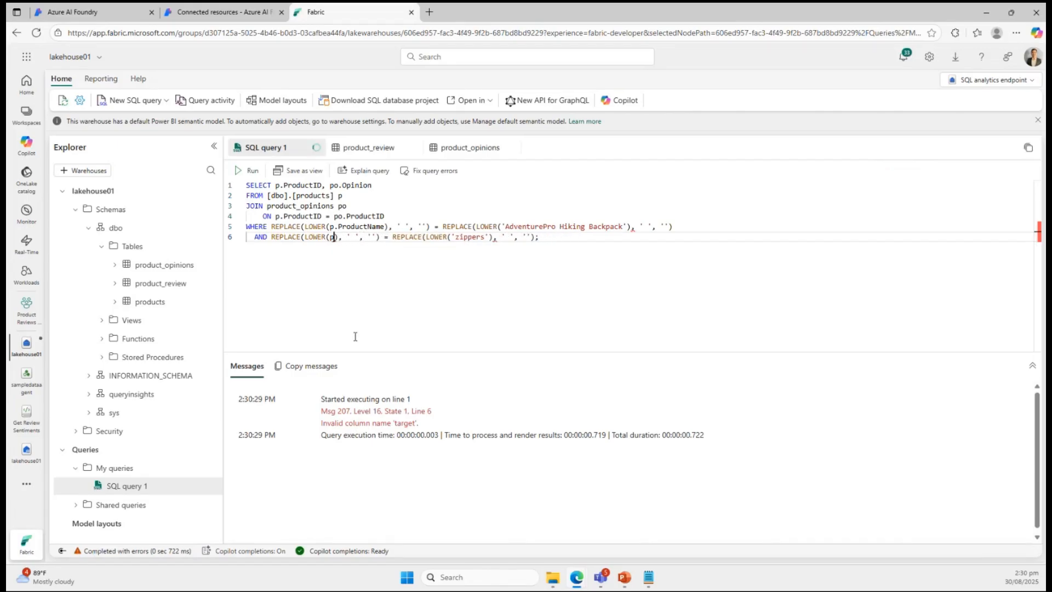
type("o.Tta")
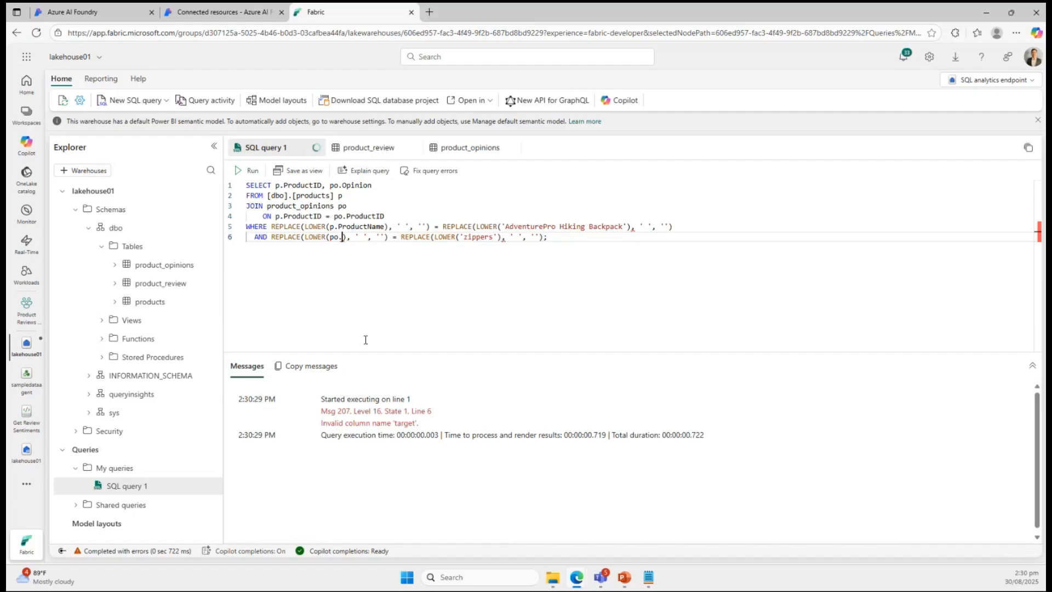
key("BackSpace")
key("BackSpace")
type("arg")
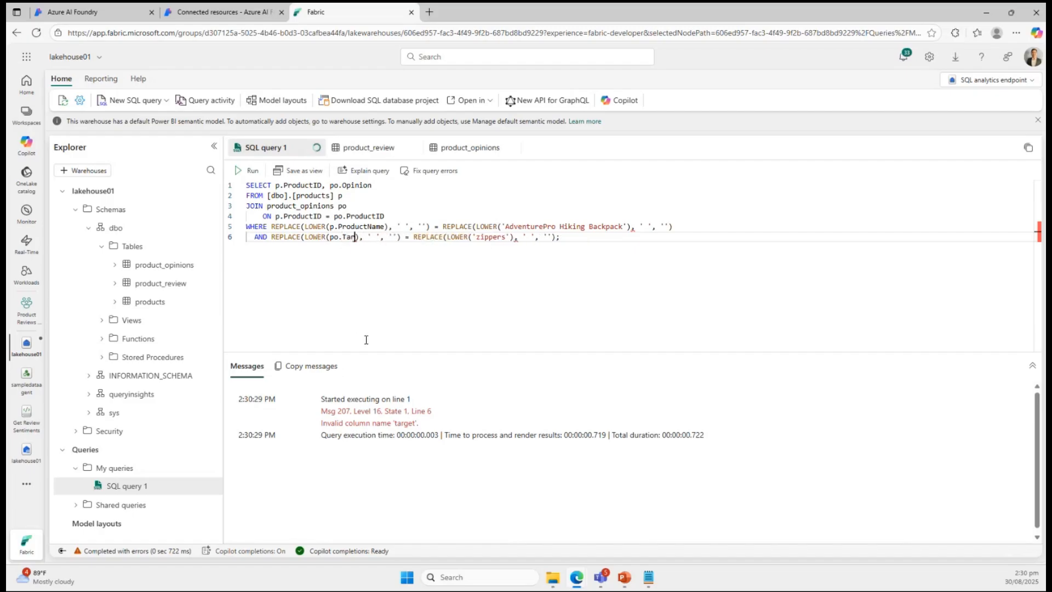
type("et")
left_click(399, 205)
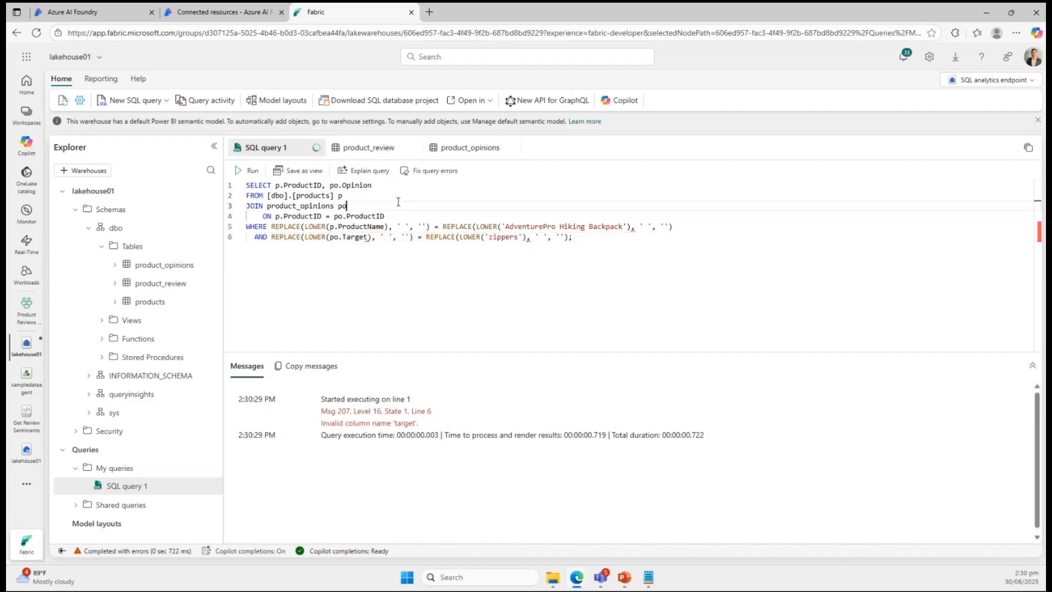
Reduce SQL query 1 to just SELECT p.ProductID and try running it.
mouse_move(528, 239)
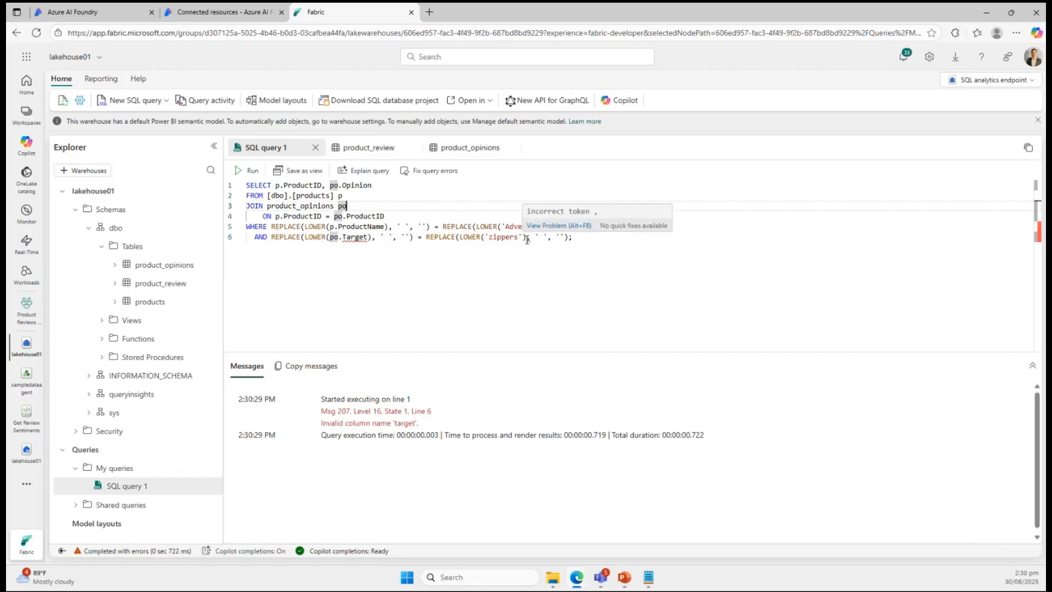
left_click_drag(573, 237, 203, 227)
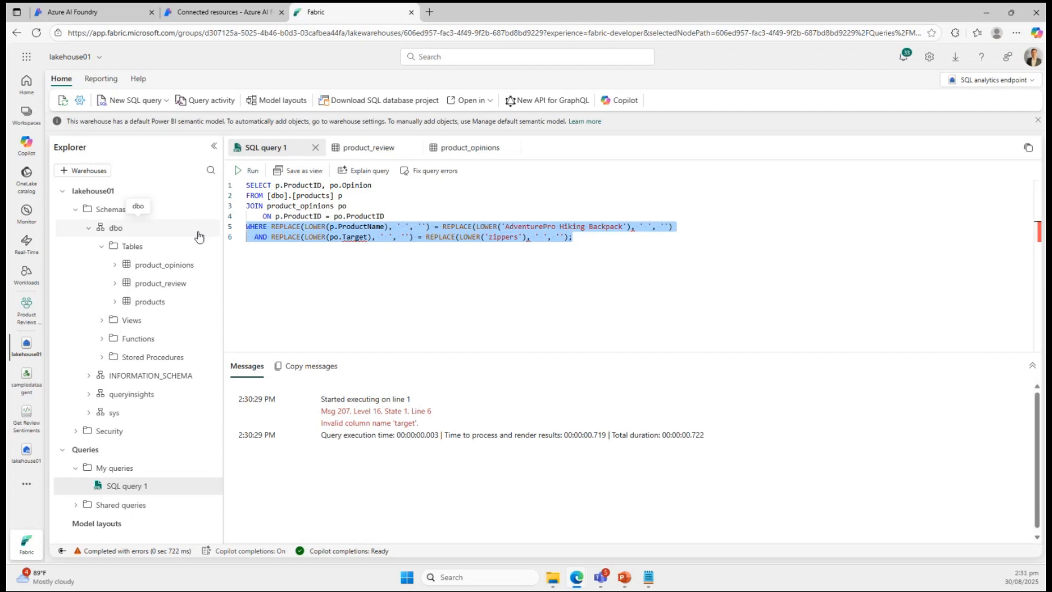
key("Up")
key("Up")
key("Up")
key("shift+Down")
key("shift+Down")
key("shift+Down")
key("shift+Down")
key("shift+Down")
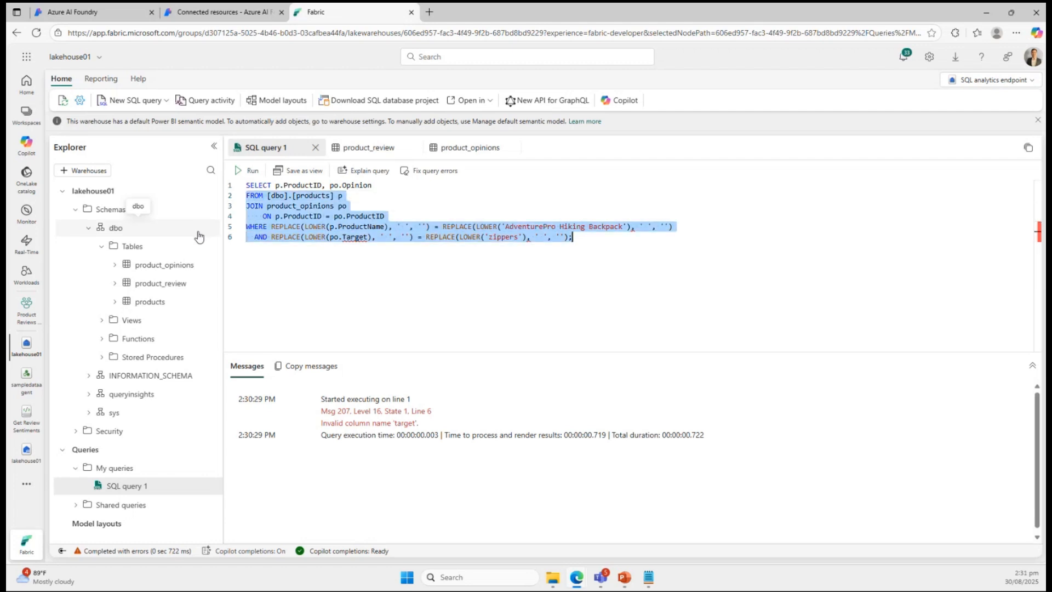
key("BackSpace")
key("BackSpace")
key("BackSpace")
key("BackSpace")
key("BackSpace")
key("BackSpace")
key("BackSpace")
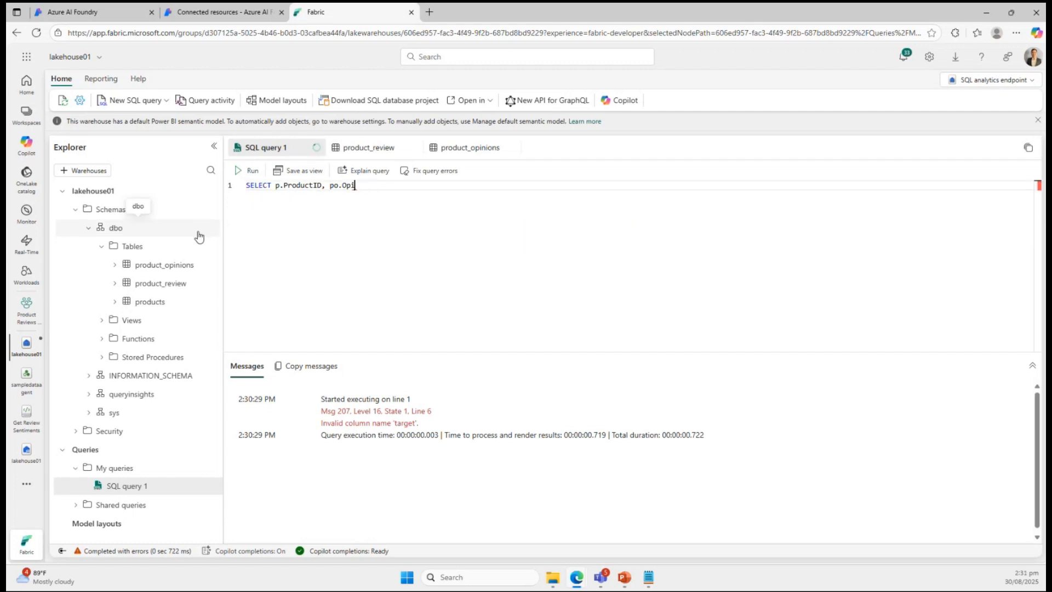
key("BackSpace")
key("BackSpace")
key("BackSpace")
key("BackSpace")
key("BackSpace")
key("BackSpace")
left_click(252, 171)
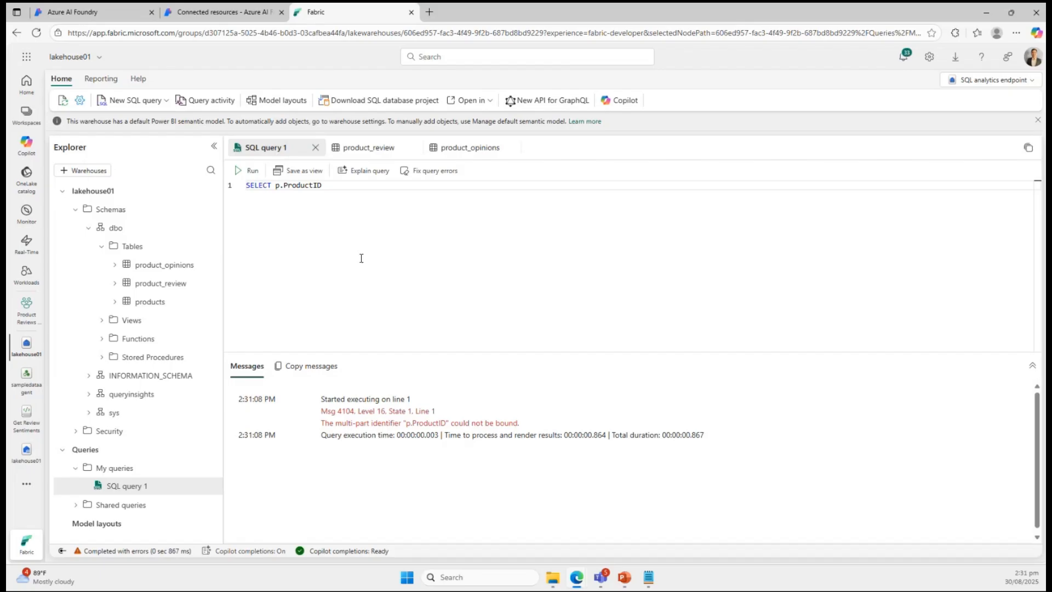
Replace the text of SQL query 1 with SELECT dbo.product_opinions and try running it.
left_click(350, 183)
key("BackSpace")
key("BackSpace")
key("BackSpace")
key("BackSpace")
key("BackSpace")
key("BackSpace")
key("BackSpace")
key("BackSpace")
key("BackSpace")
key("BackSpace")
key("BackSpace")
key("BackSpace")
key("BackSpace")
key("BackSpace")
key("BackSpace")
key("BackSpace")
key("BackSpace")
key("BackSpace")
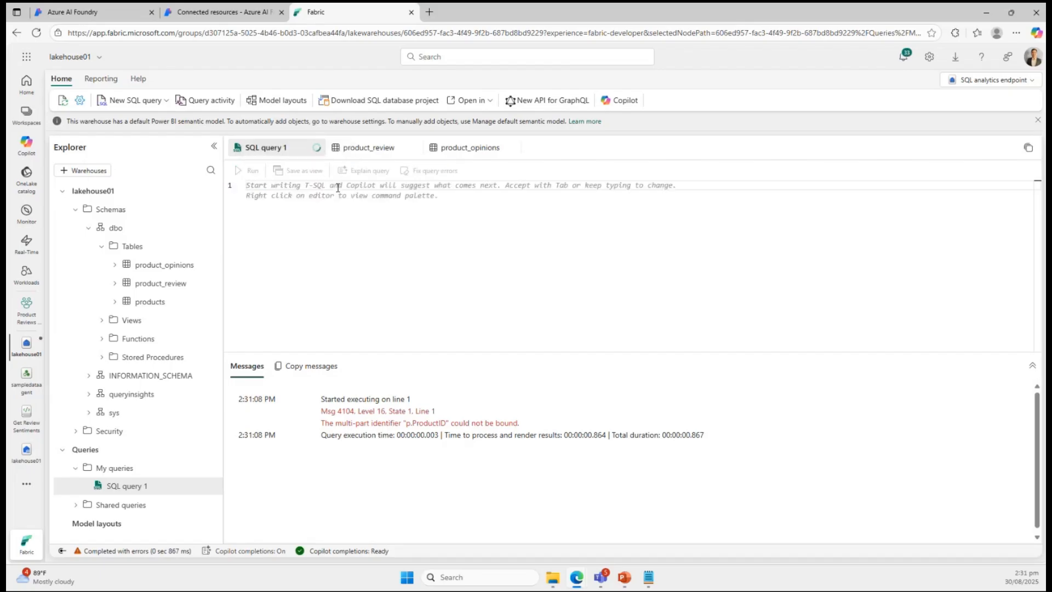
type("SELECT")
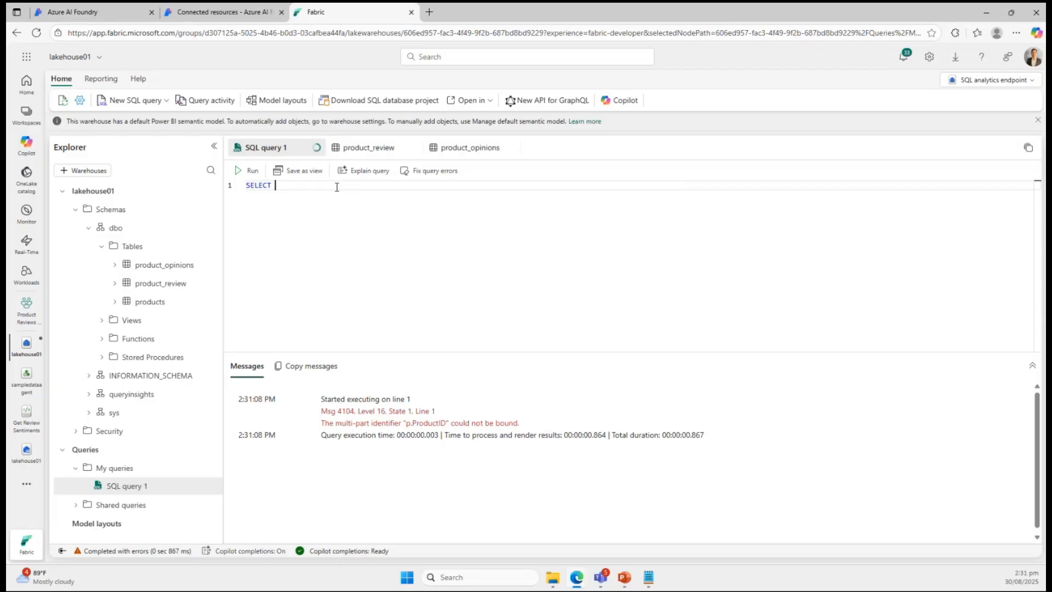
key("Escape")
key("BackSpace")
key("BackSpace")
type("bo.")
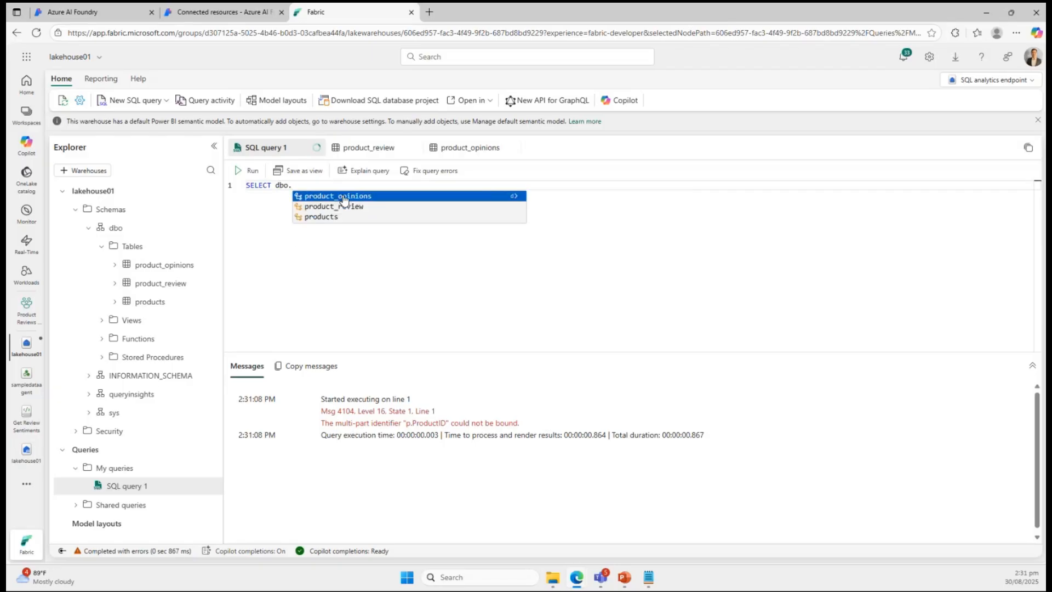
left_click(344, 197)
left_click(248, 171)
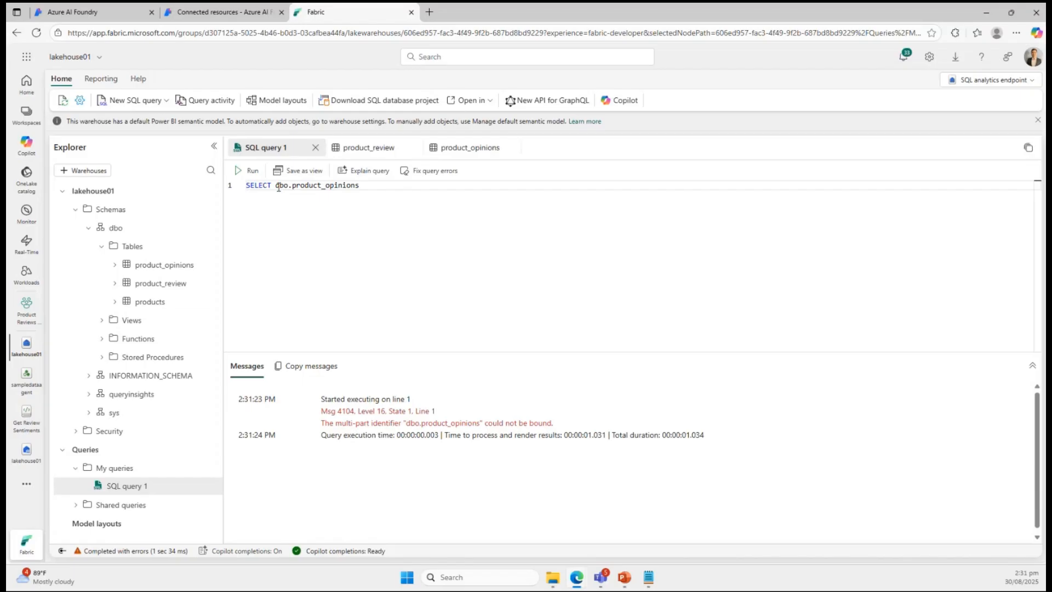
Generate a new SQL query from the product_opinions table that selects its top 100 rows, and run it.
left_click(371, 188)
mouse_move(164, 273)
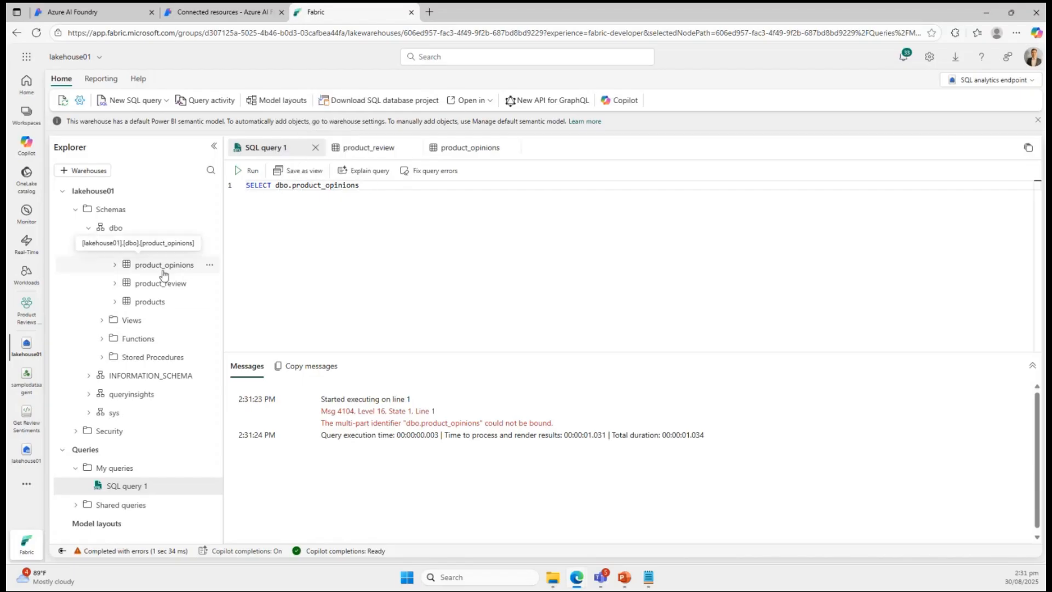
left_click(209, 268)
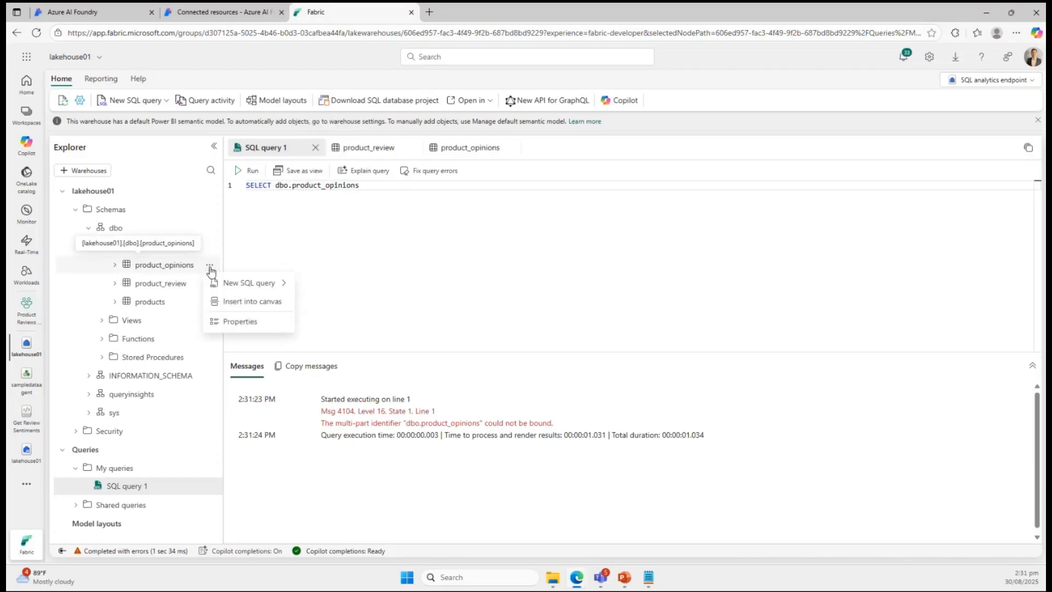
mouse_move(269, 282)
left_click(314, 286)
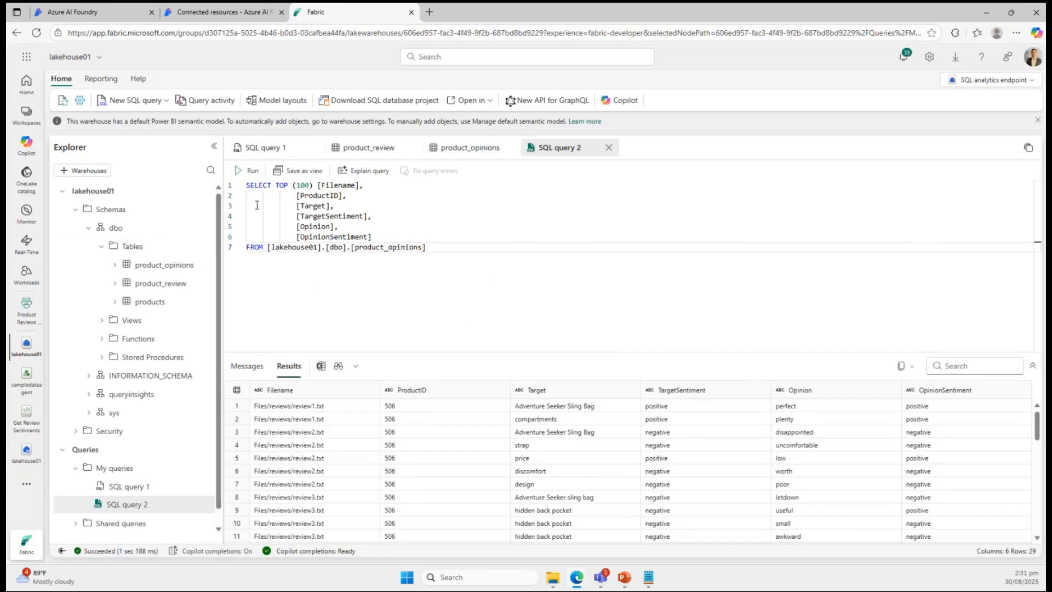
left_click(247, 170)
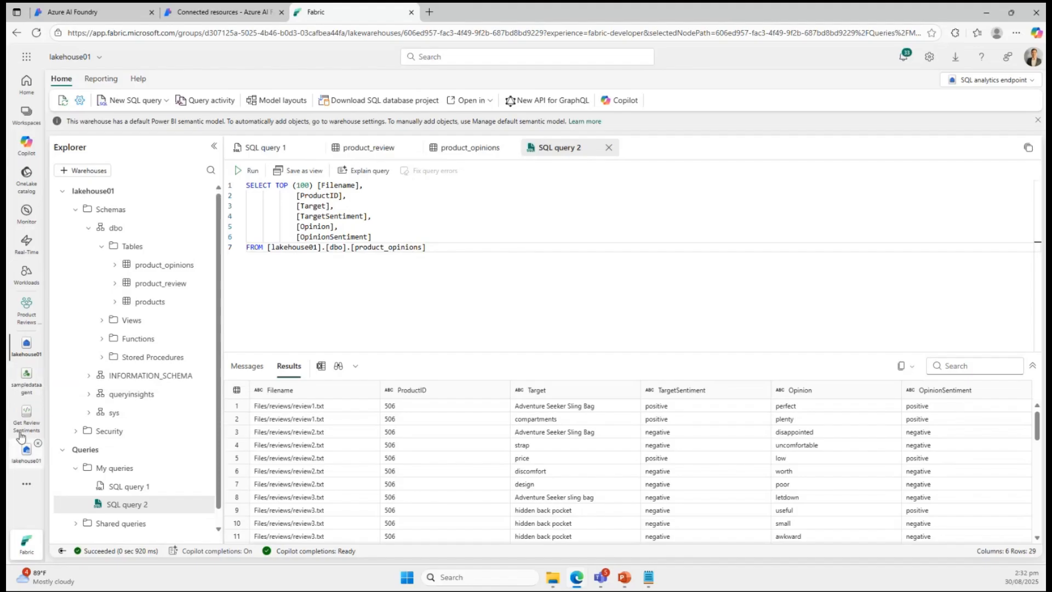
Go to the Product Reviews Workspace.
left_click(27, 112)
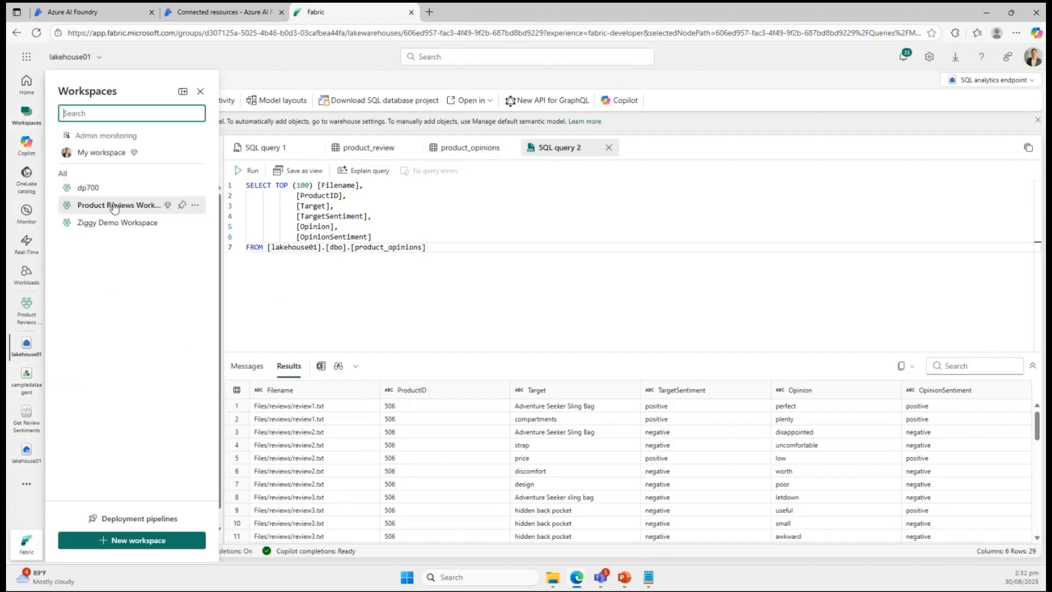
left_click(114, 206)
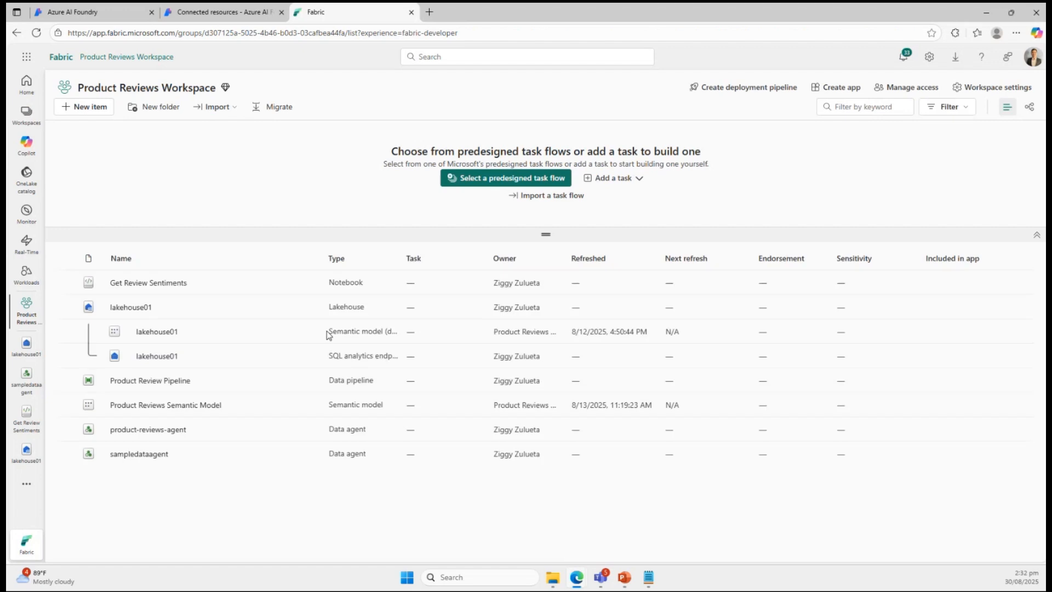
Open the product-reviews-agent data agent and show its example SQL queries for lakehouse01.
left_click(147, 431)
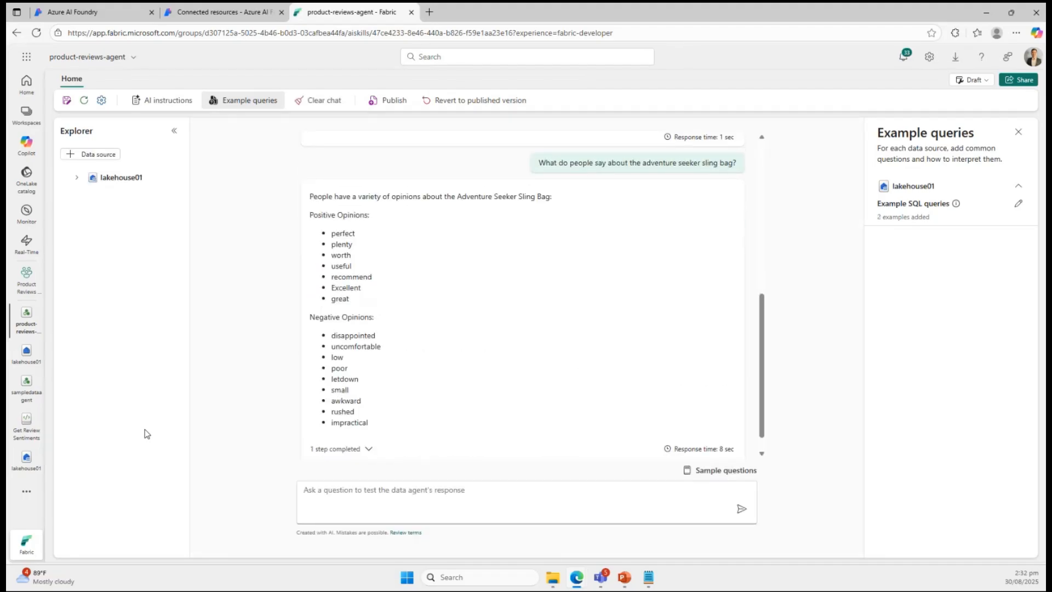
scroll(583, 374, "up", 7)
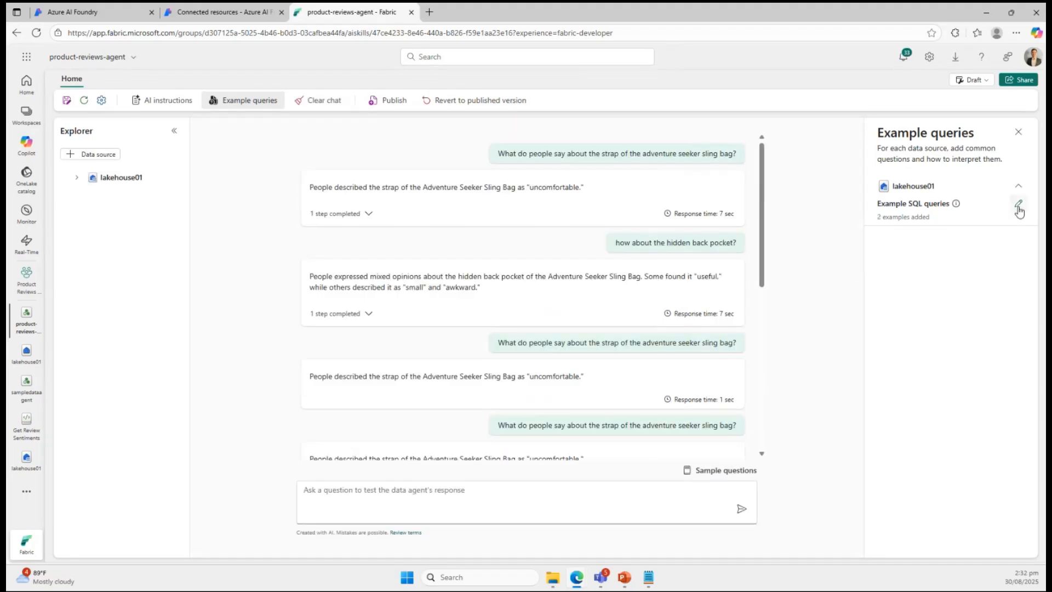
left_click(1019, 207)
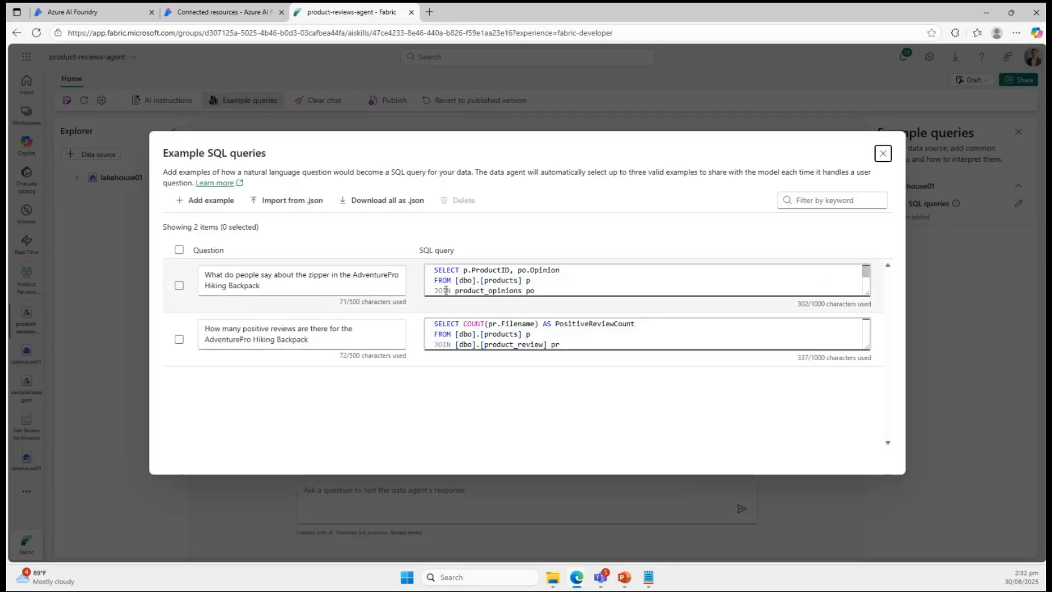
Examine the example question about the AdventurePro Hiking Backpack's zipper and read through its SQL query.
left_click_drag(288, 285, 187, 268)
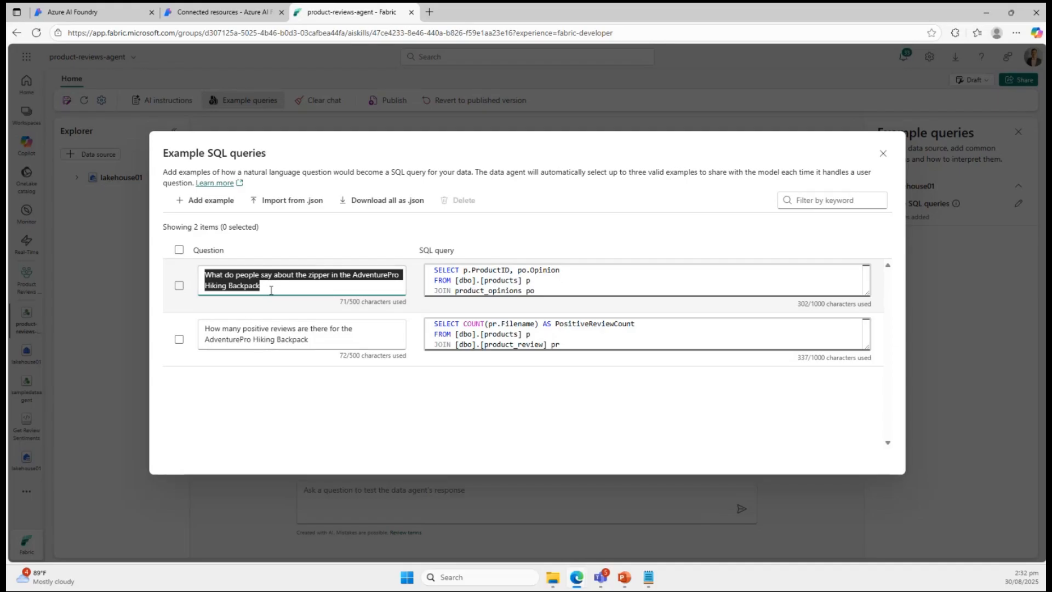
left_click(459, 282)
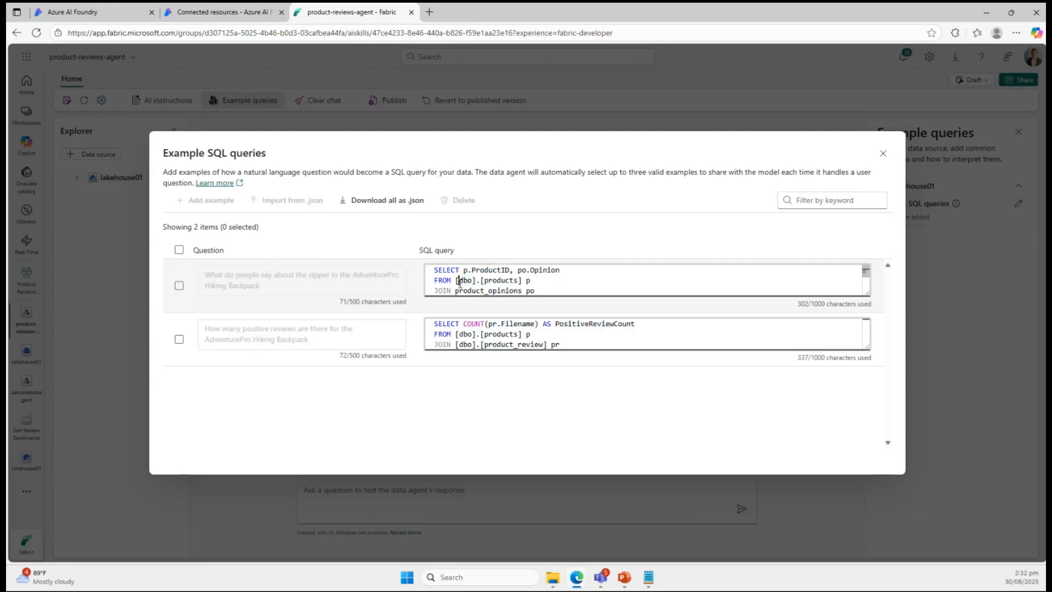
key("Up")
key("Up")
key("Down")
key("Down")
key("Down")
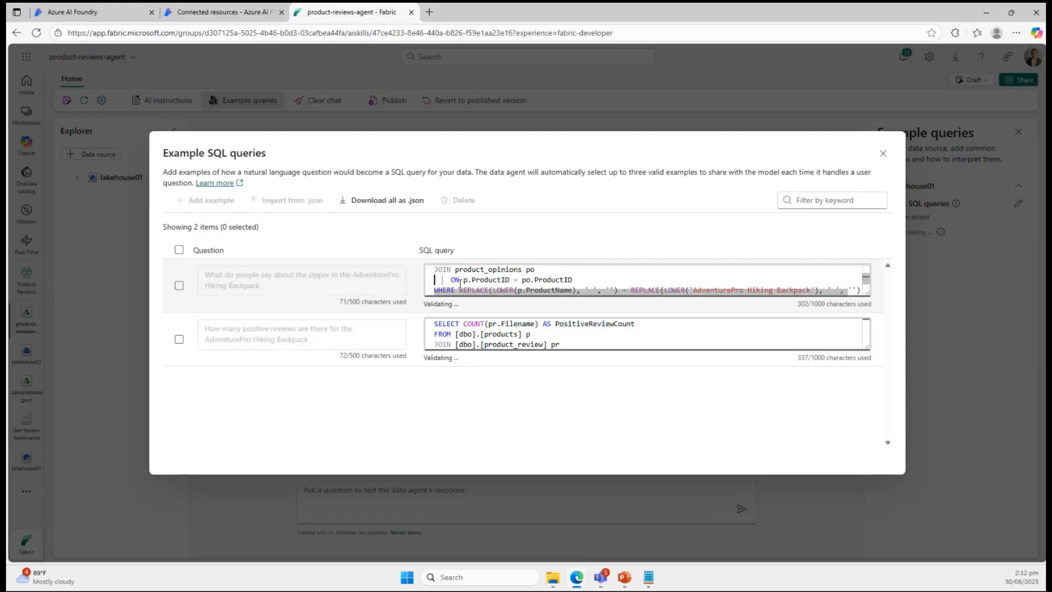
key("Down")
key("Down")
key("Down")
key("Up")
key("Up")
key("Up")
key("Up")
key("Up")
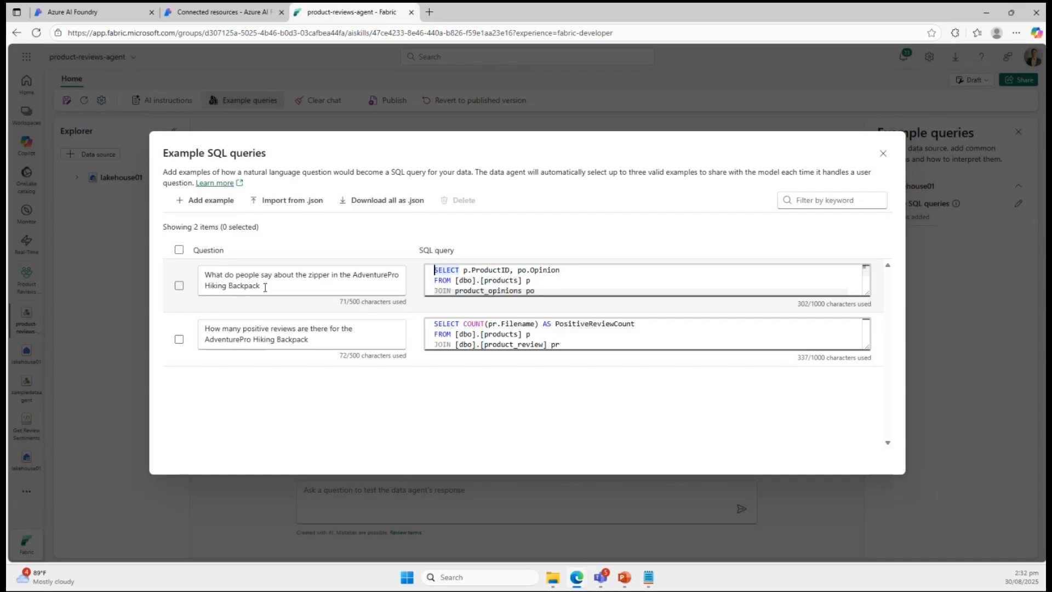
Compare the zipper example question with the positive review count question and the start of its SQL query.
left_click_drag(261, 286, 165, 274)
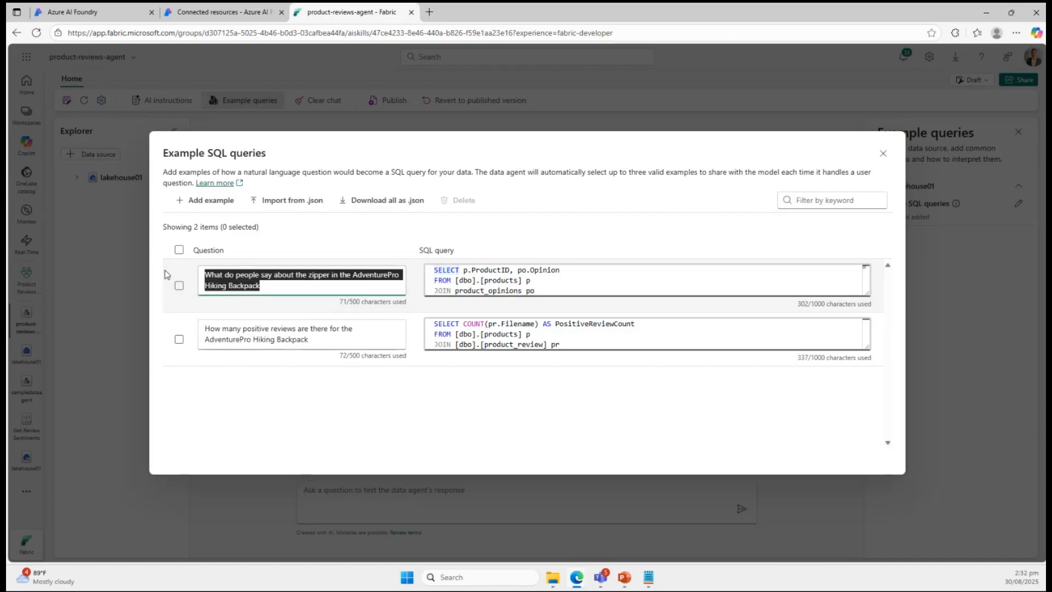
left_click_drag(272, 284, 170, 270)
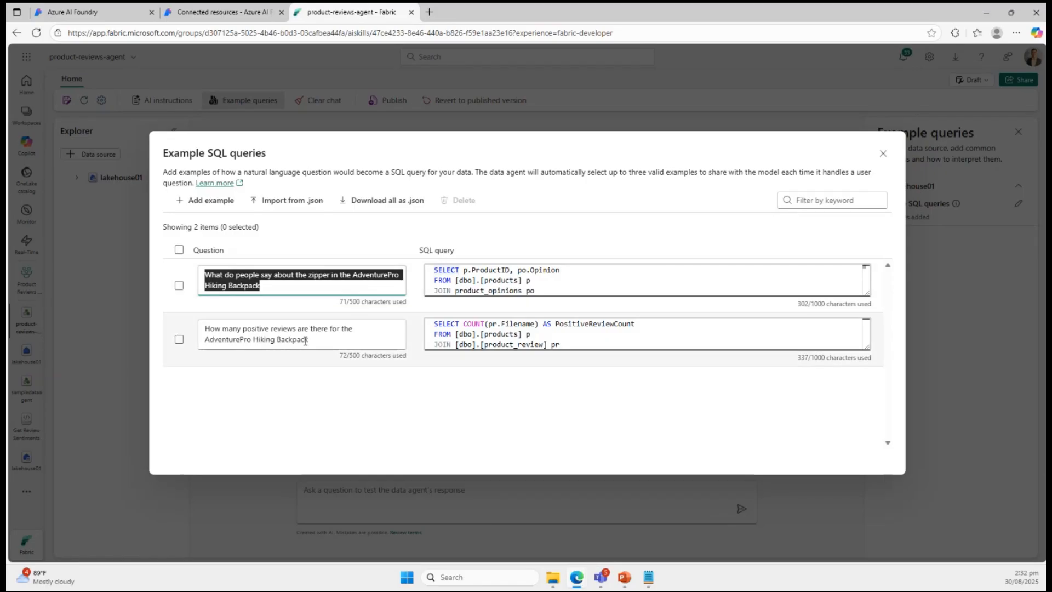
left_click_drag(307, 340, 205, 328)
left_click(458, 336)
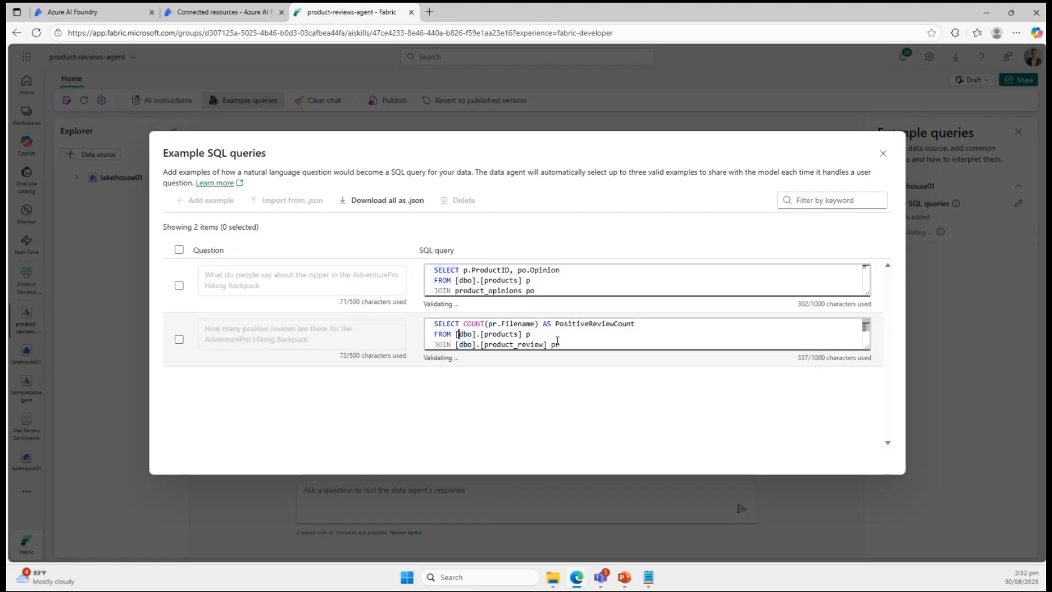
left_click(483, 335)
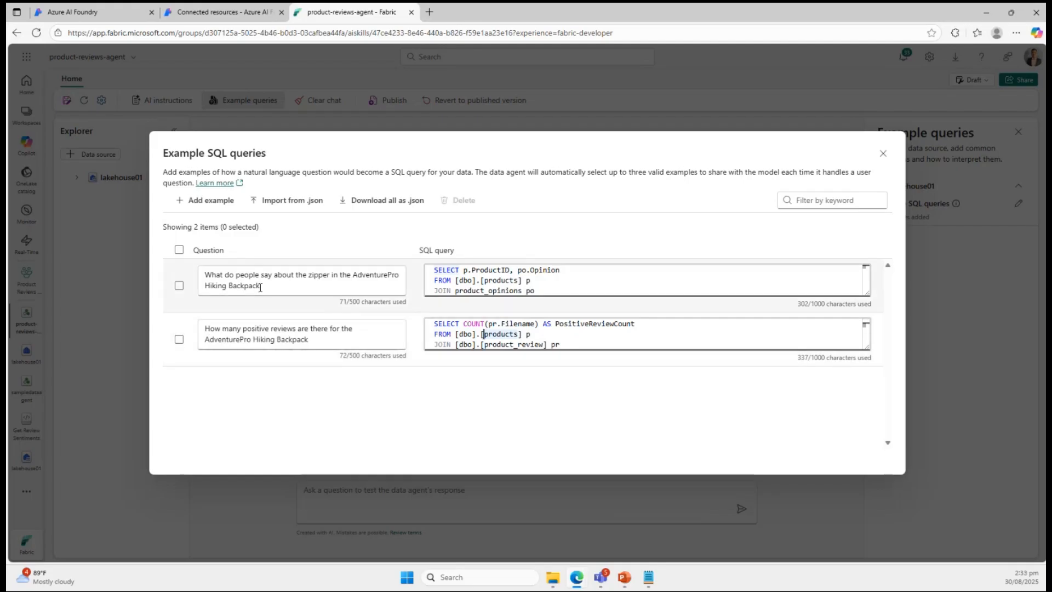
Examine how the zipper example's SQL query joins products with product_opinions on ProductID.
left_click_drag(272, 285, 181, 277)
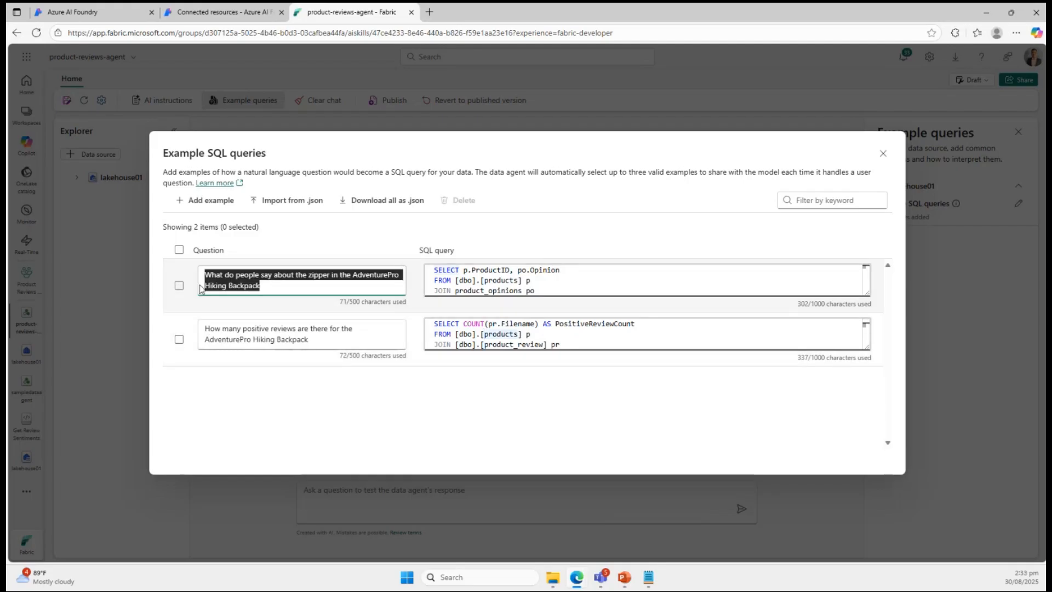
left_click(497, 282)
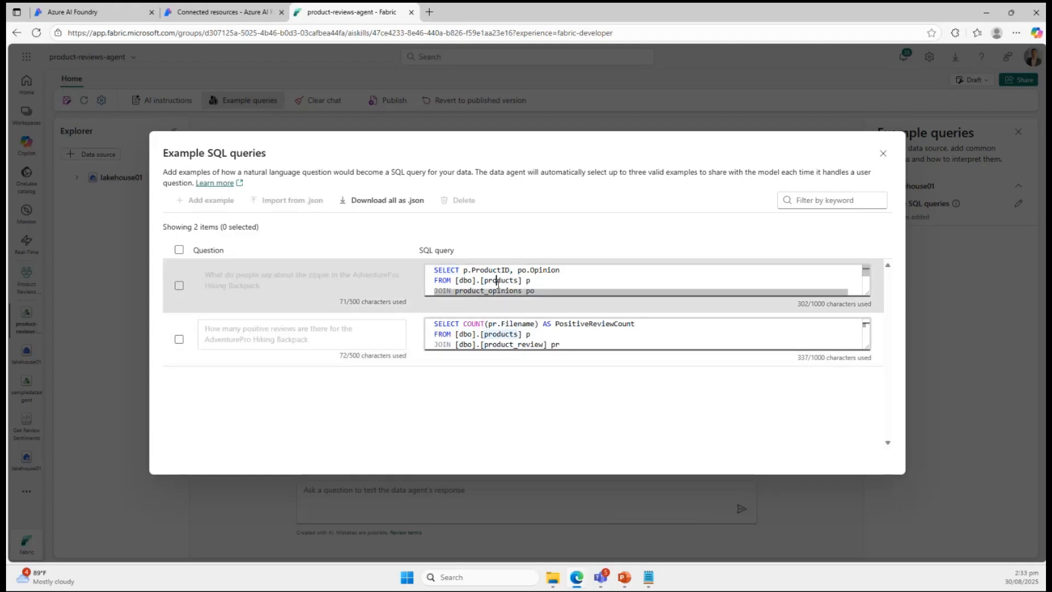
scroll(497, 282, "down", 2)
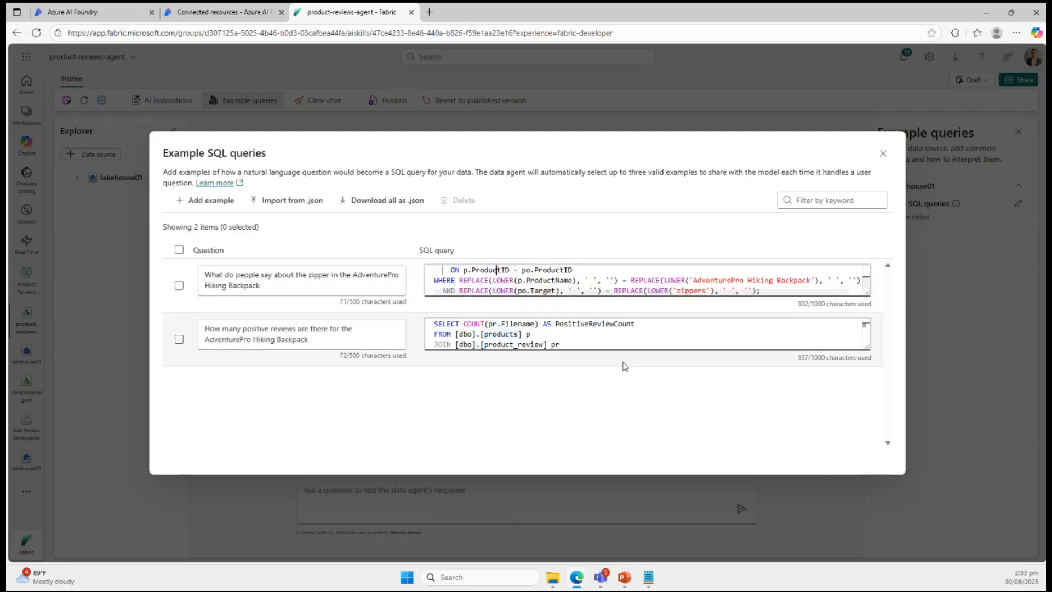
key("Up")
key("Up")
key("Up")
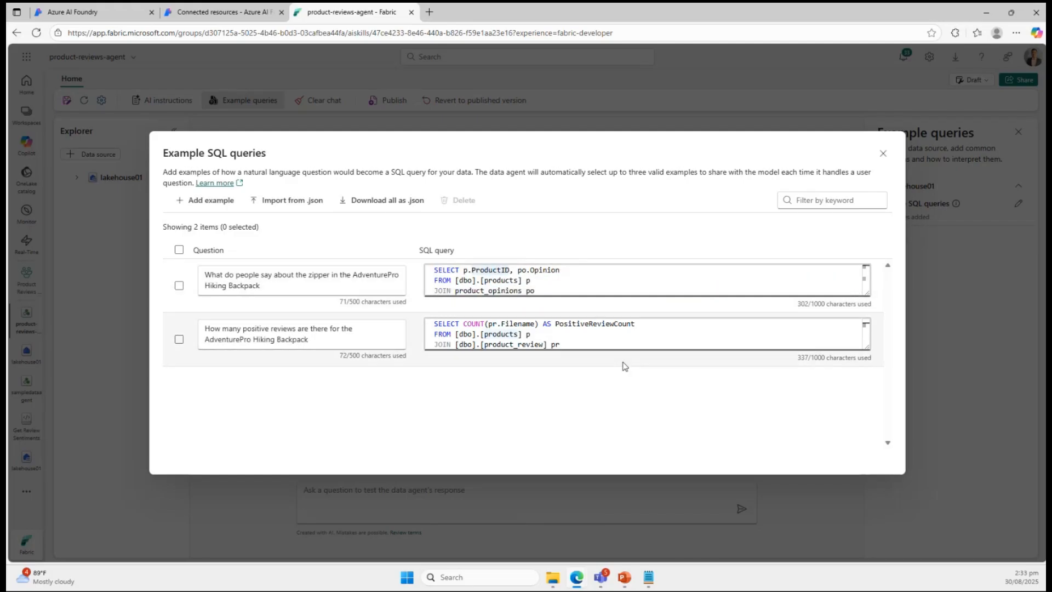
key("Down")
key("Down")
key("Down")
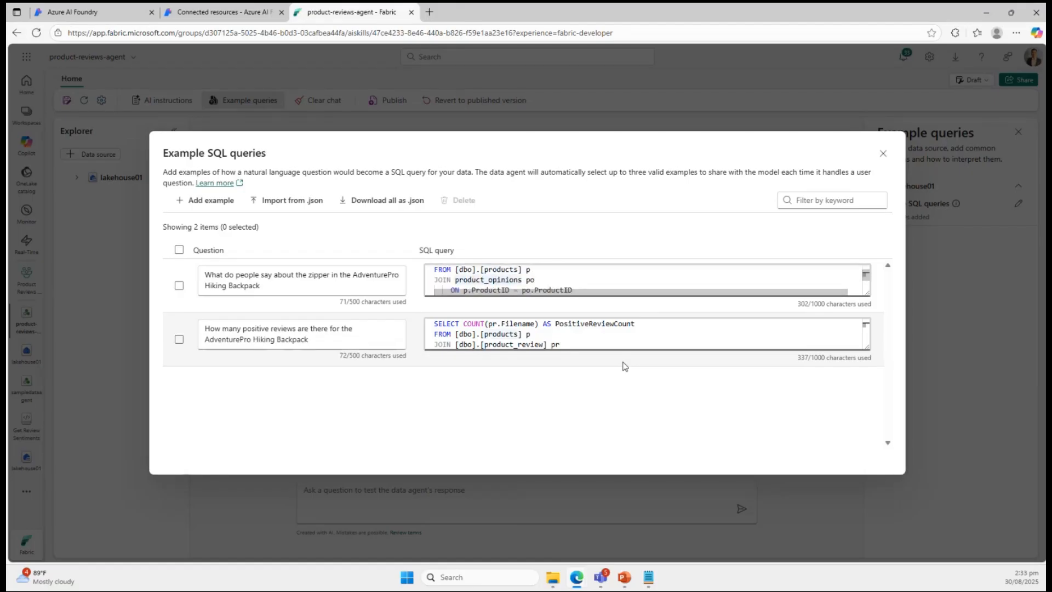
key("Down")
key("Down")
key("Down")
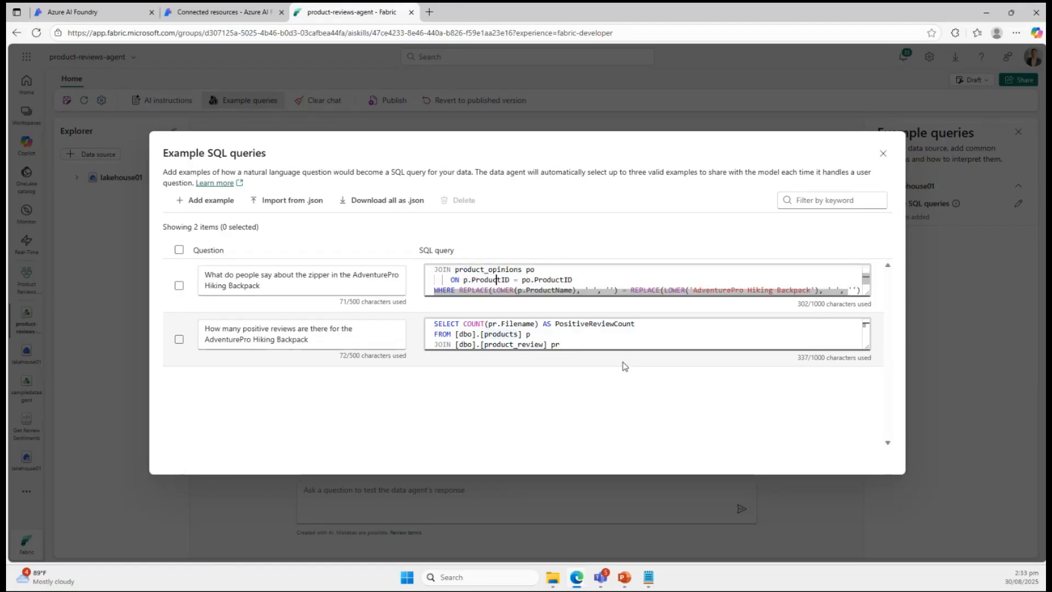
key("Up")
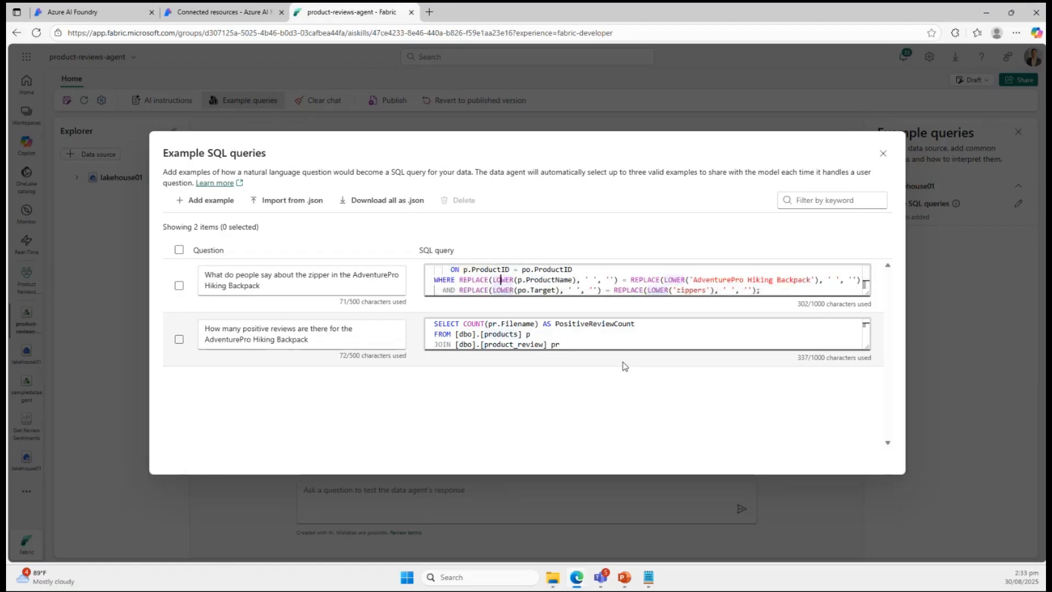
Examine the zipper query's WHERE conditions on ProductName and Target, including the REPLACE and LOWER functions.
key("Right")
key("Right")
key("Right")
key("Right")
key("Right")
key("Right")
key("Right")
key("Right")
key("Right")
key("Right")
key("Right")
key("Right")
key("Right")
key("Right")
key("Right")
key("Right")
key("Right")
key("Right")
key("Right")
key("Right")
key("Right")
key("Right")
key("Right")
key("Right")
key("Right")
key("Right")
key("Right")
key("Right")
key("Right")
key("Left")
key("Left")
key("Left")
key("Left")
key("Left")
key("Left")
key("Left")
key("Left")
key("Left")
key("Left")
key("Left")
key("Left")
key("Left")
key("Left")
key("Left")
key("Left")
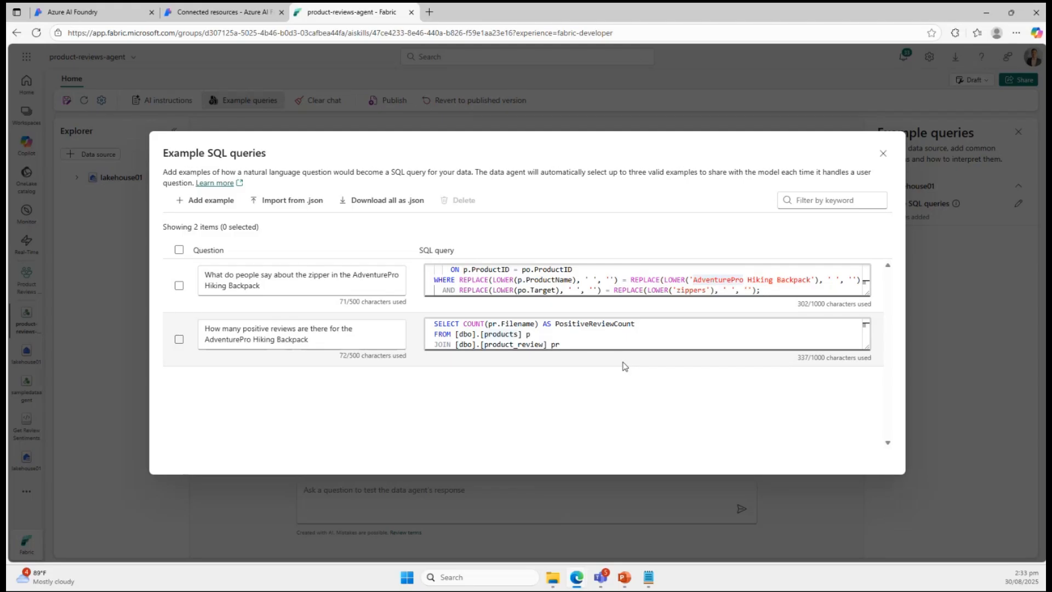
key("Down")
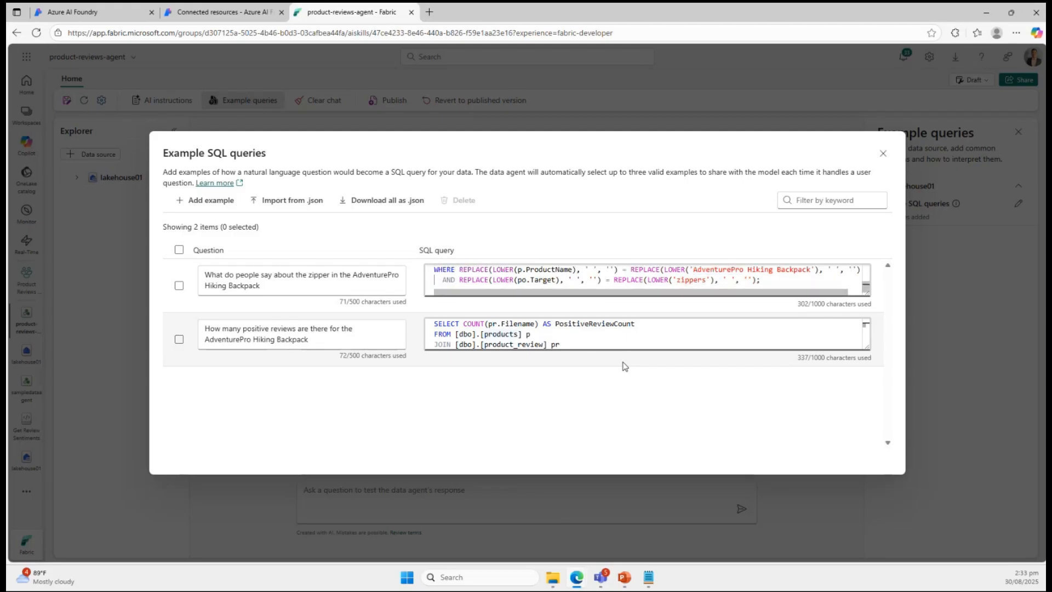
key("Up")
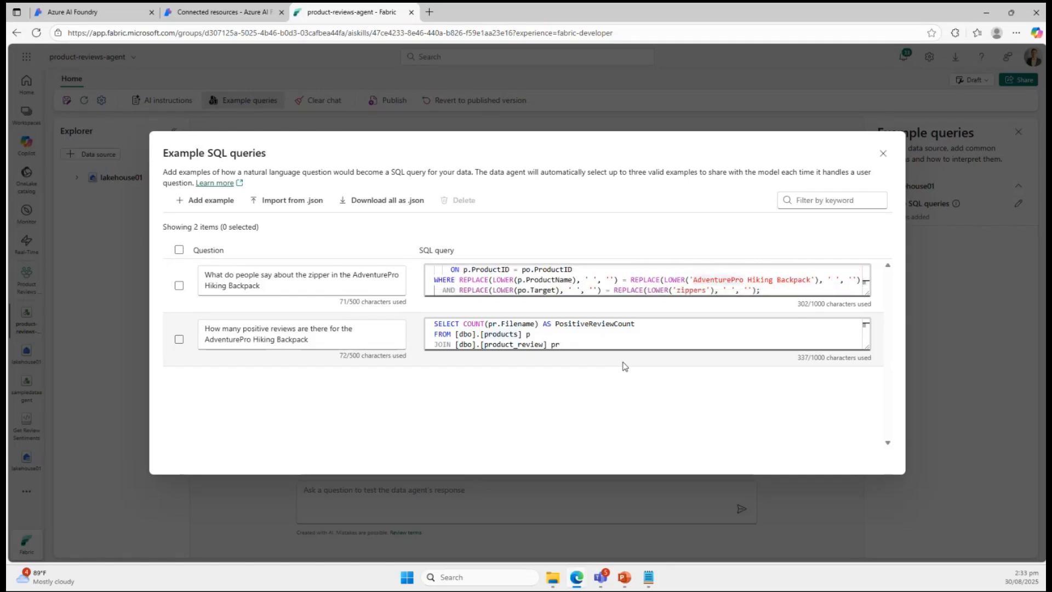
key("Down")
key("Down")
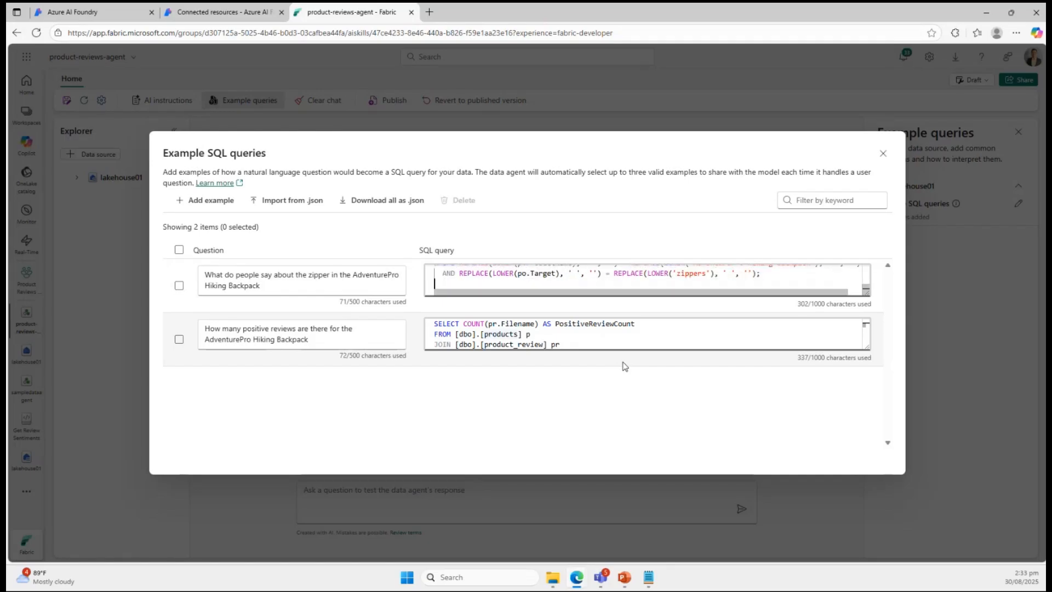
key("Up")
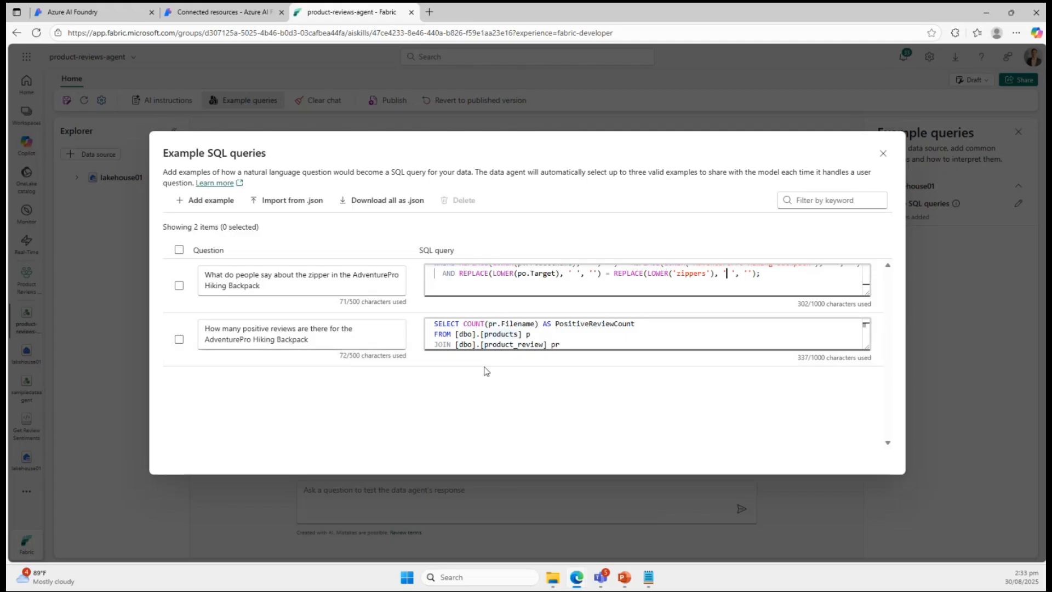
Read through the SQL query of the positive review count example, and close the example queries.
left_click(306, 329)
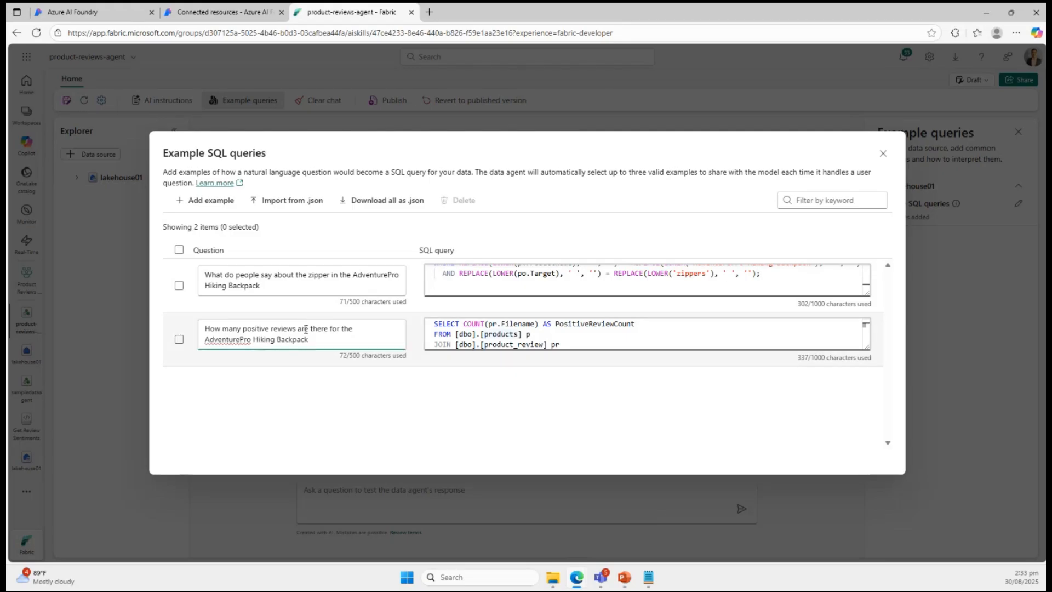
left_click(507, 336)
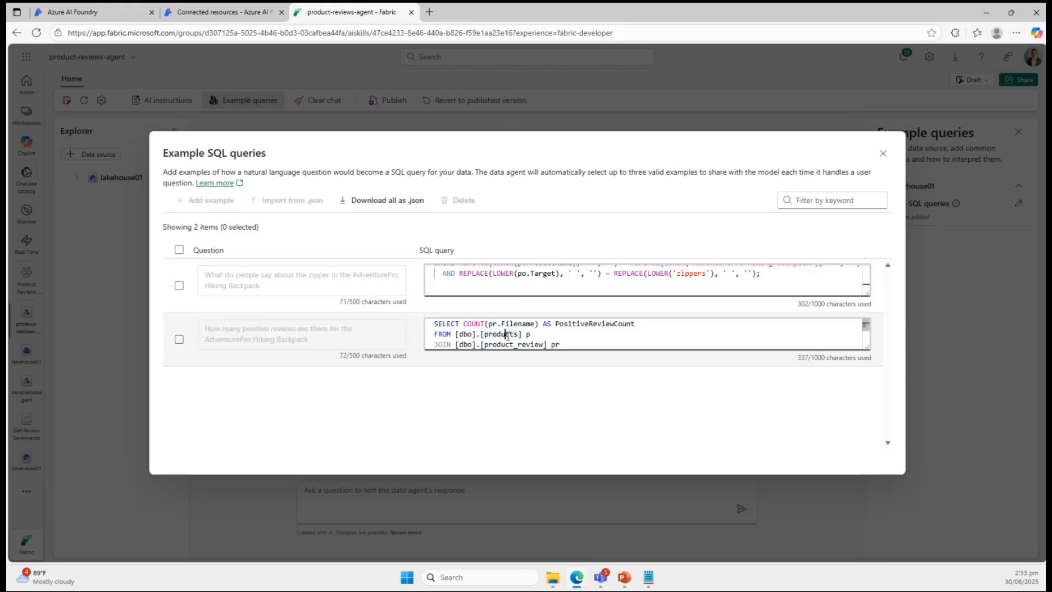
key("Down")
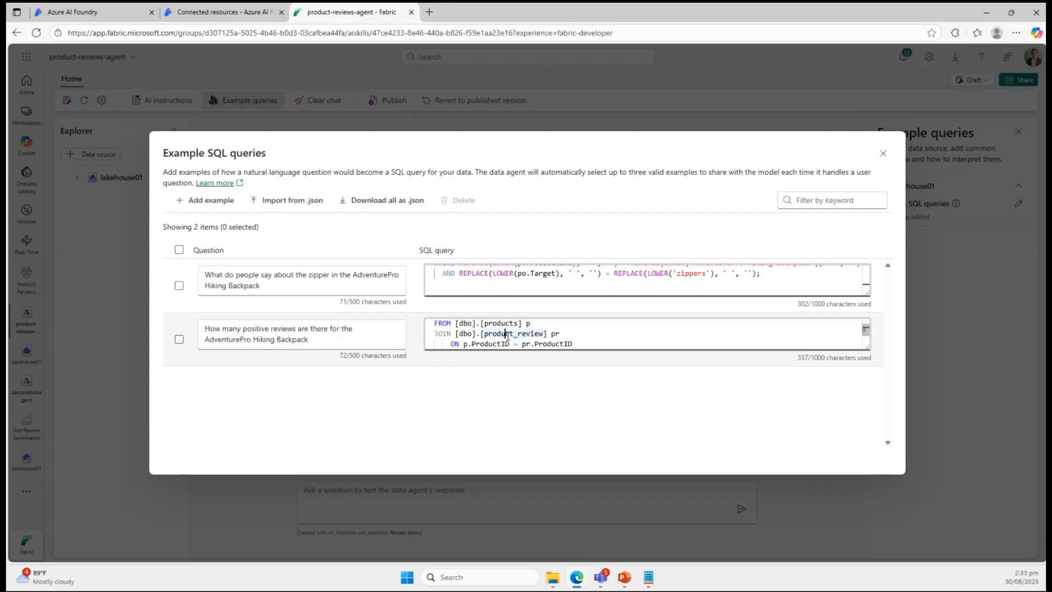
key("Down")
key("Down")
key("Down")
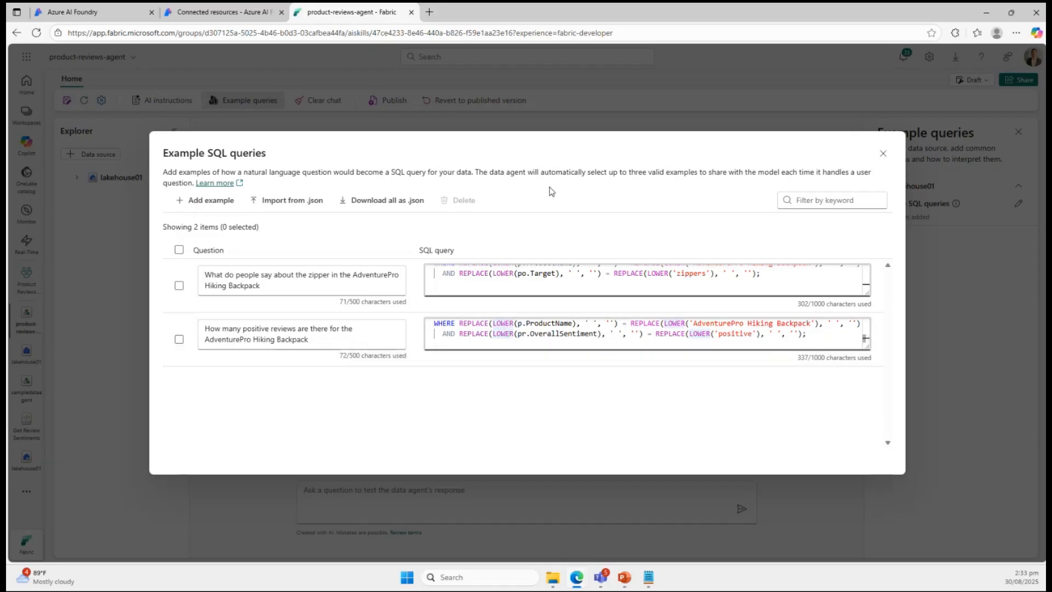
left_click(883, 155)
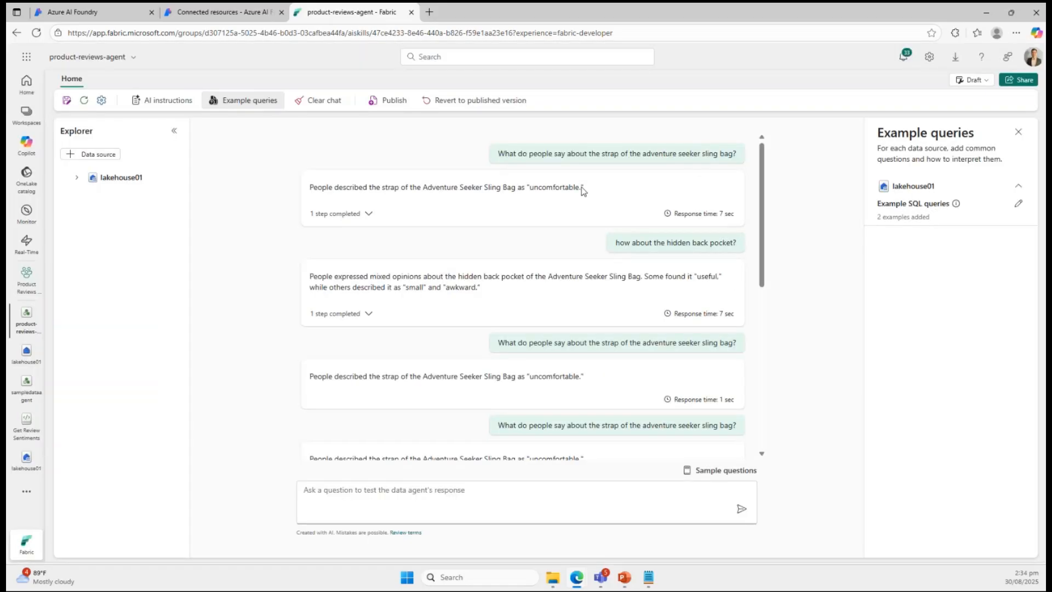
Copy the chat question about the adventure seeker sling bag's strap and clear the chat history.
left_click_drag(499, 153, 744, 155)
key("ctrl+c")
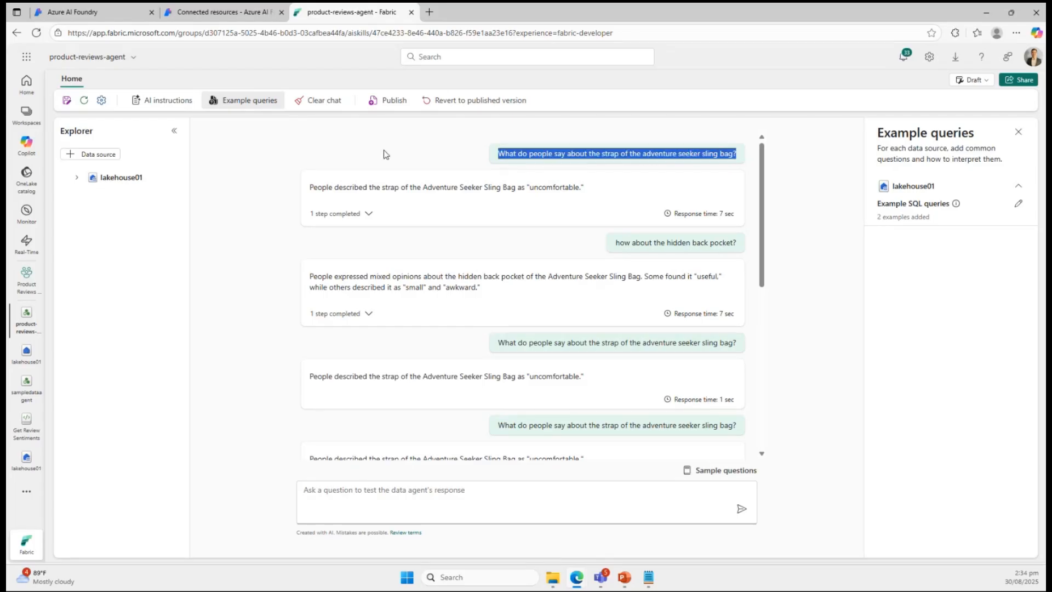
left_click(327, 100)
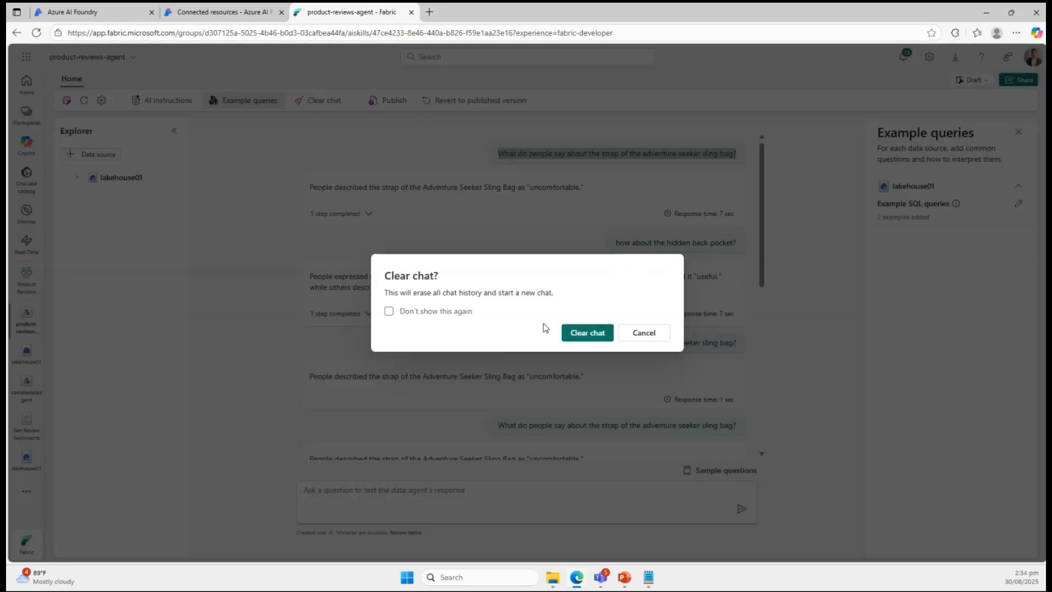
left_click(587, 334)
Recheck the example SQL queries, and ask the agent "What do people say about the strap of the adventure seeker sling bag?".
left_click(1020, 203)
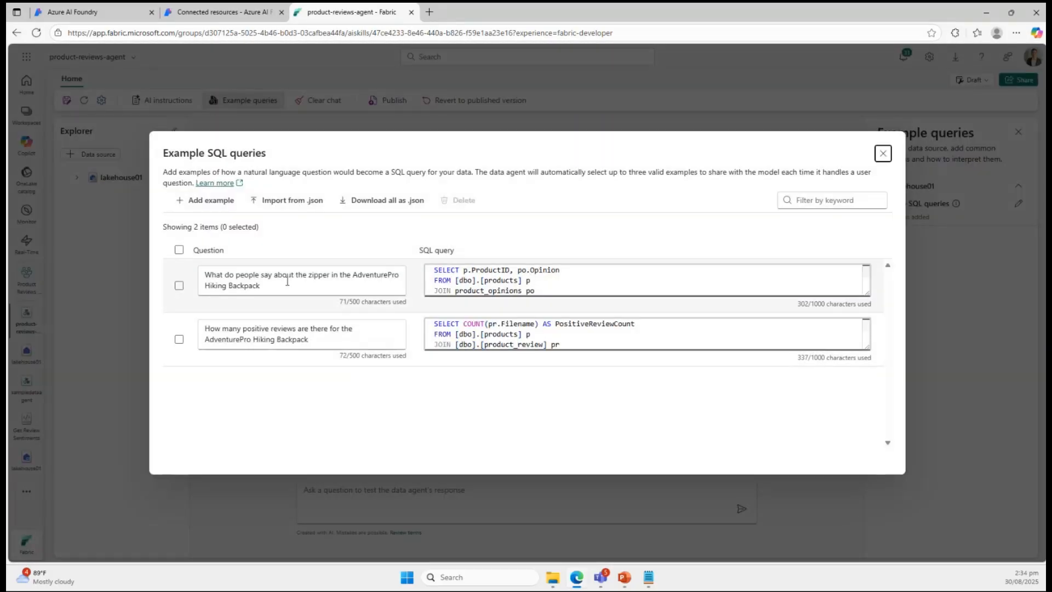
left_click(883, 154)
left_click(440, 490)
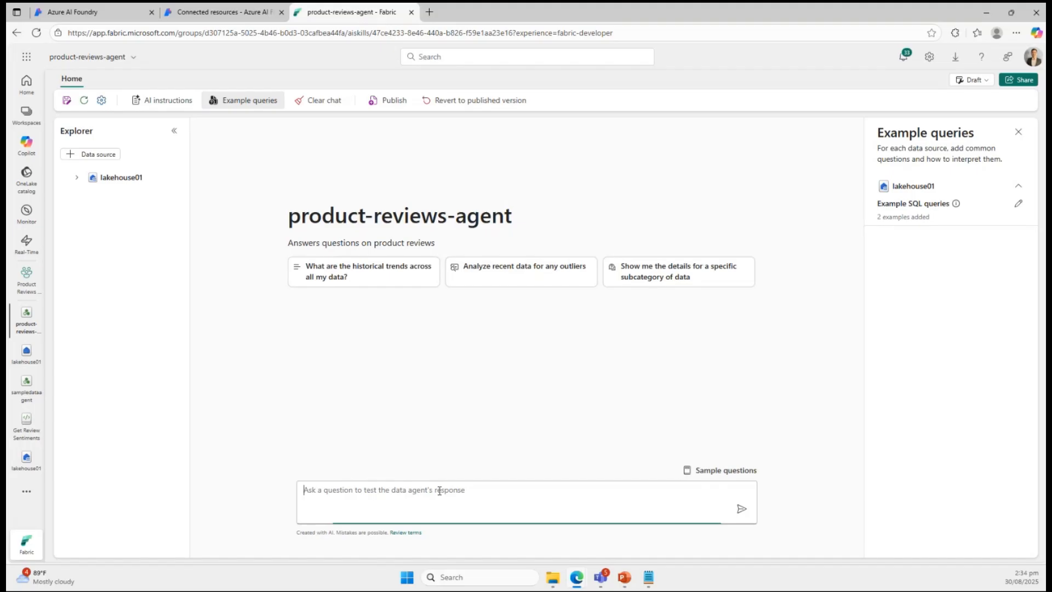
key("ctrl+v")
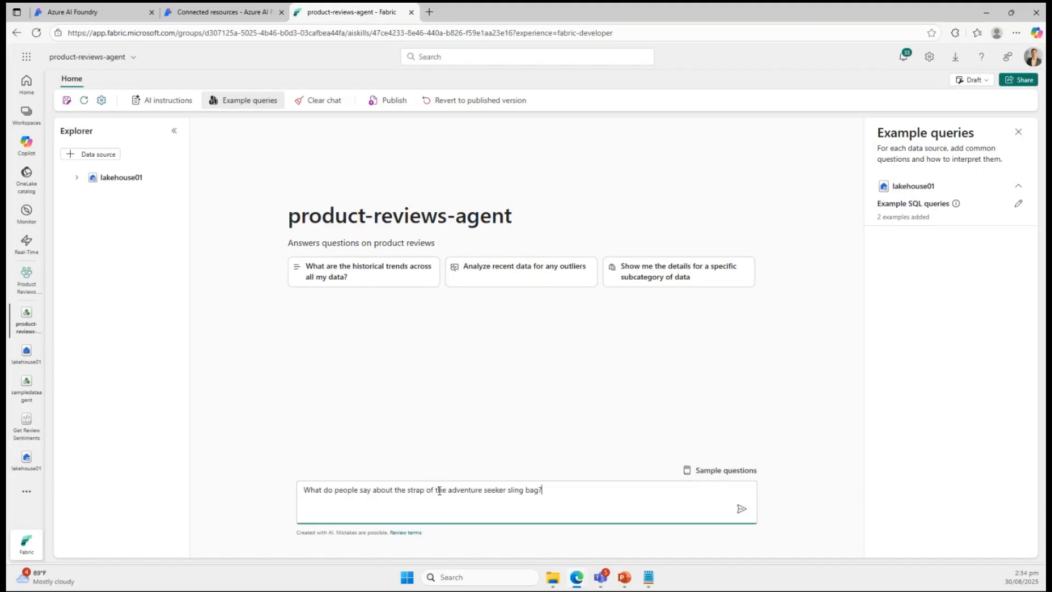
key("Return")
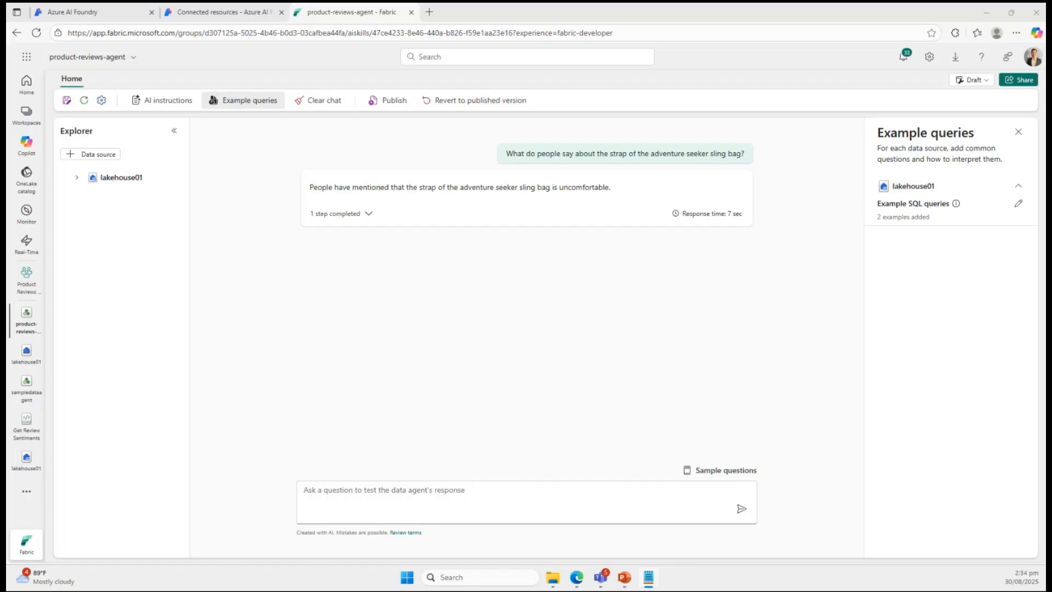
Ask the agent the follow-up question "how about the hidden back pocket?".
left_click(582, 500)
type("how about the hidden back pocket?")
key("Return")
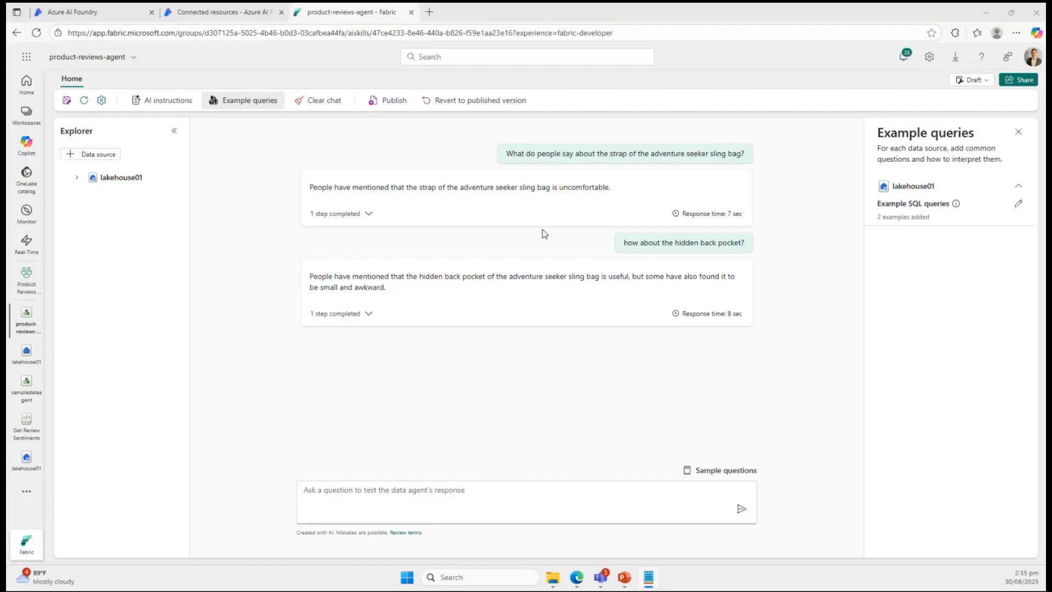
Open the agent's AI instructions and expand the lakehouse01 data source instructions to review them.
left_click(167, 101)
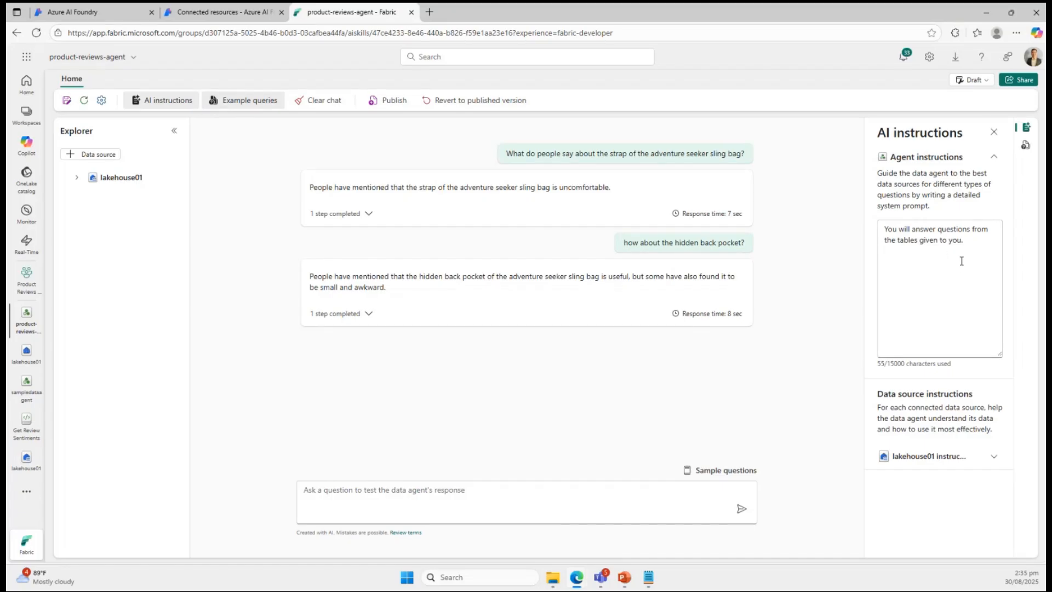
left_click(993, 459)
scroll(984, 446, "down", 1)
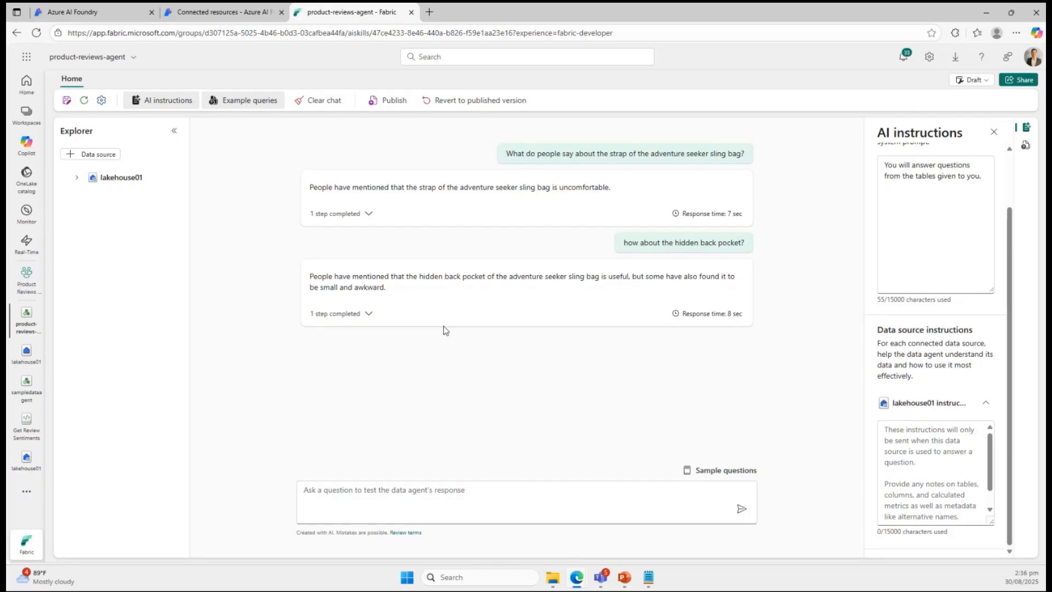
Review the agent's name and its description of purpose and capabilities in the publish dialog, and cancel without publishing.
left_click(392, 101)
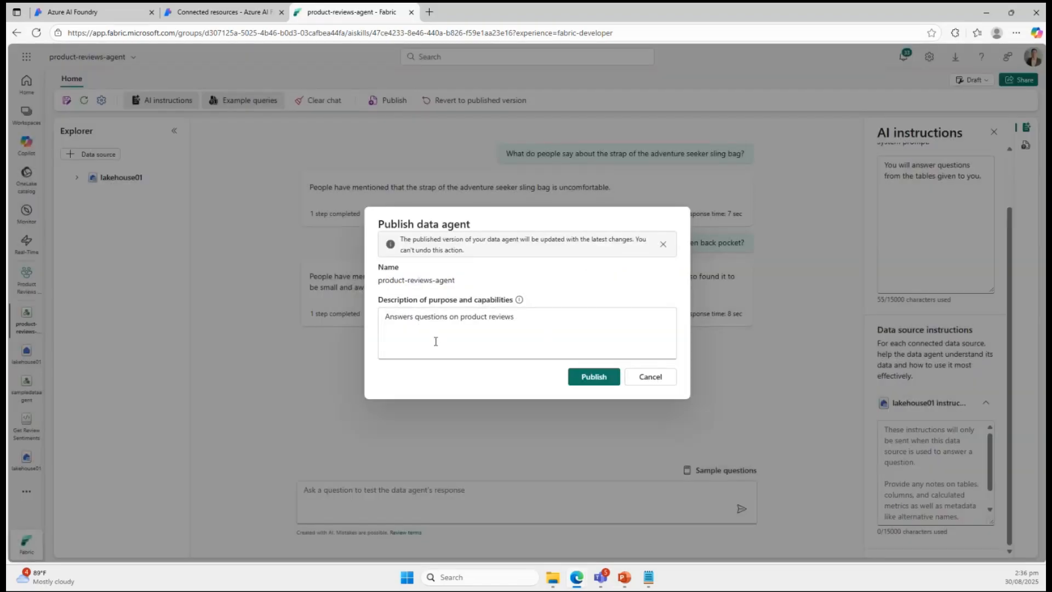
left_click_drag(377, 281, 464, 282)
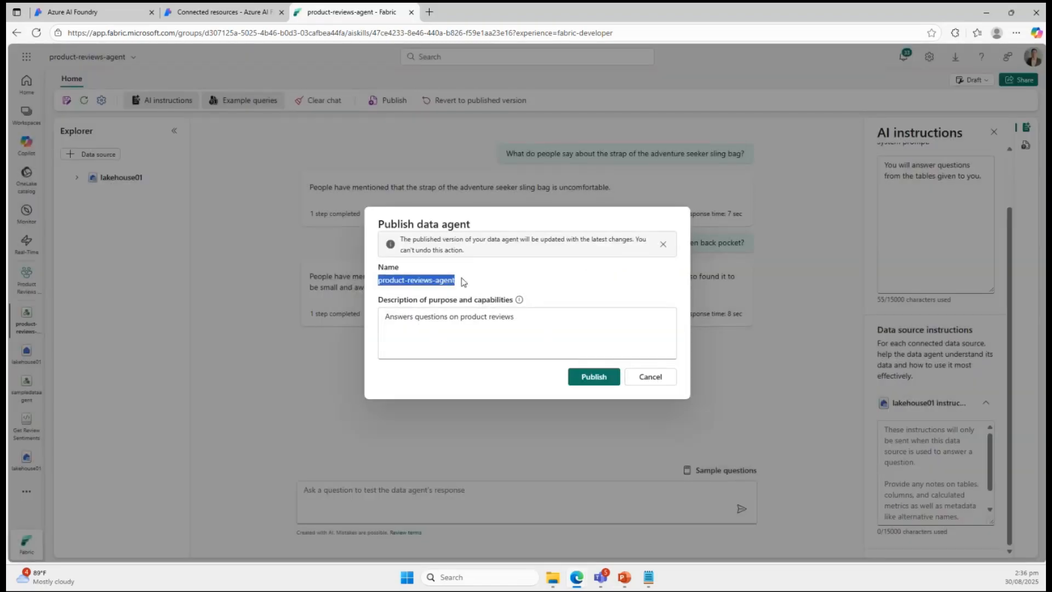
left_click(525, 325)
left_click_drag(515, 319, 313, 316)
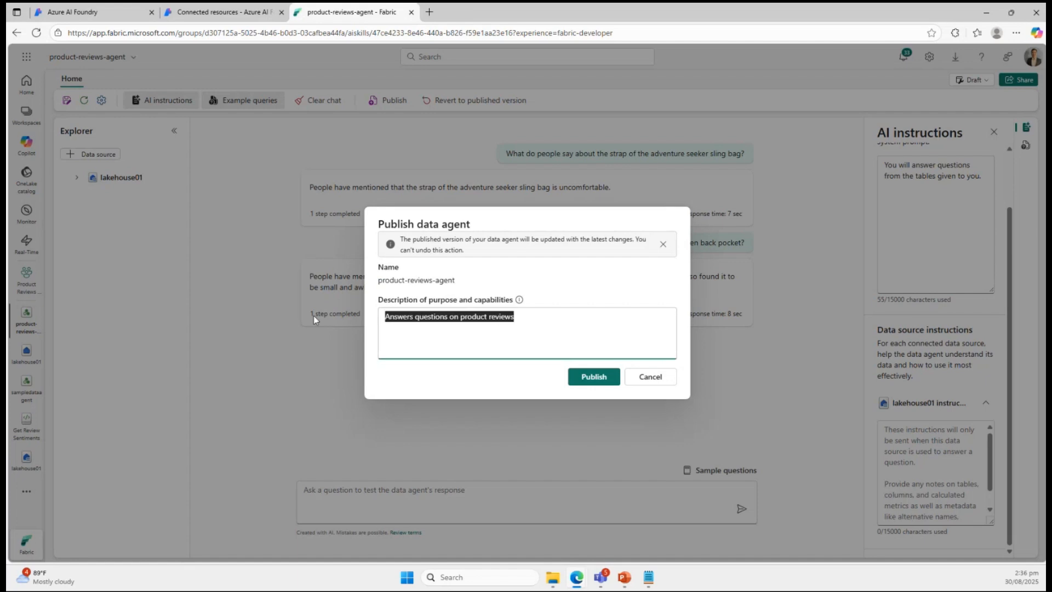
left_click(443, 349)
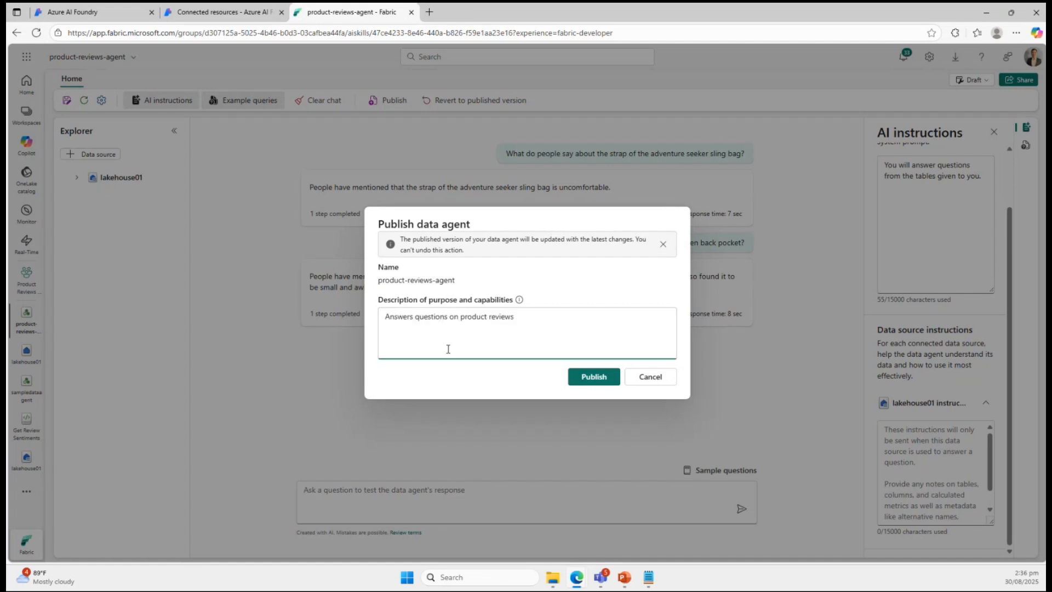
left_click_drag(562, 318, 268, 319)
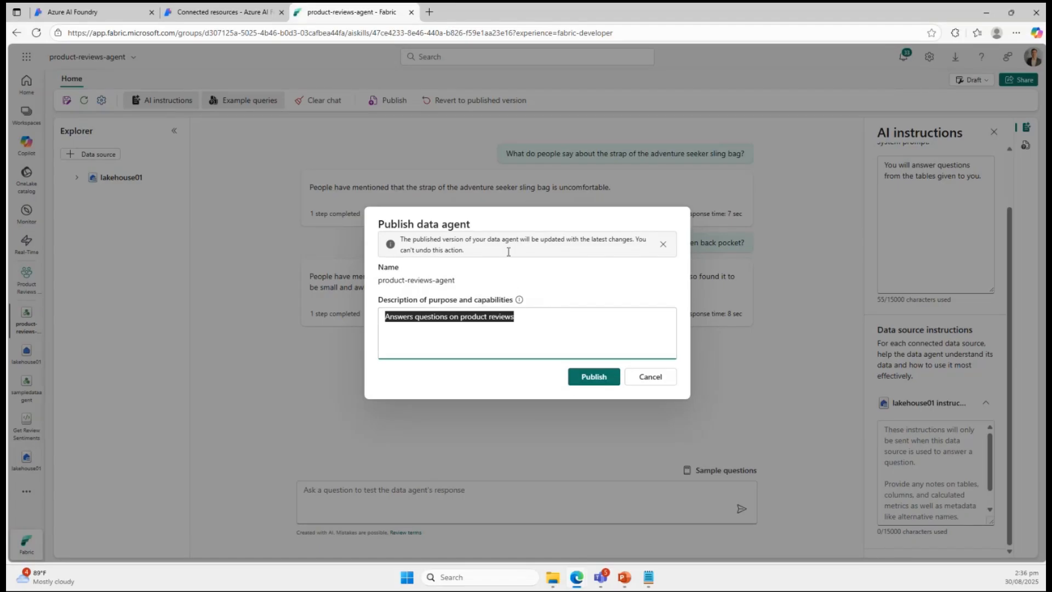
left_click(659, 378)
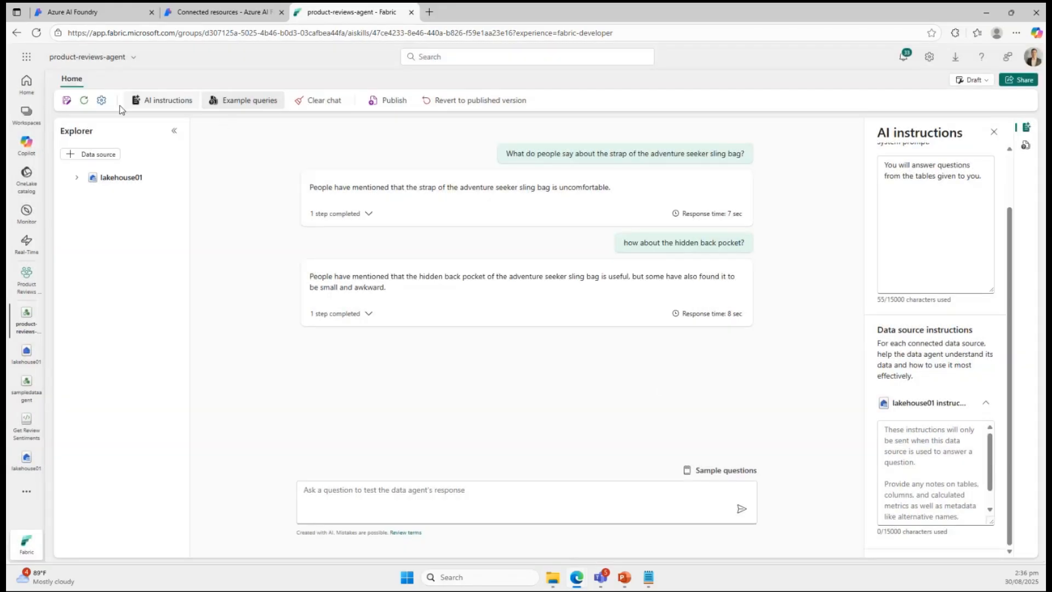
Open the agent's publishing settings and highlight the workspace ID in the published URL.
left_click(98, 102)
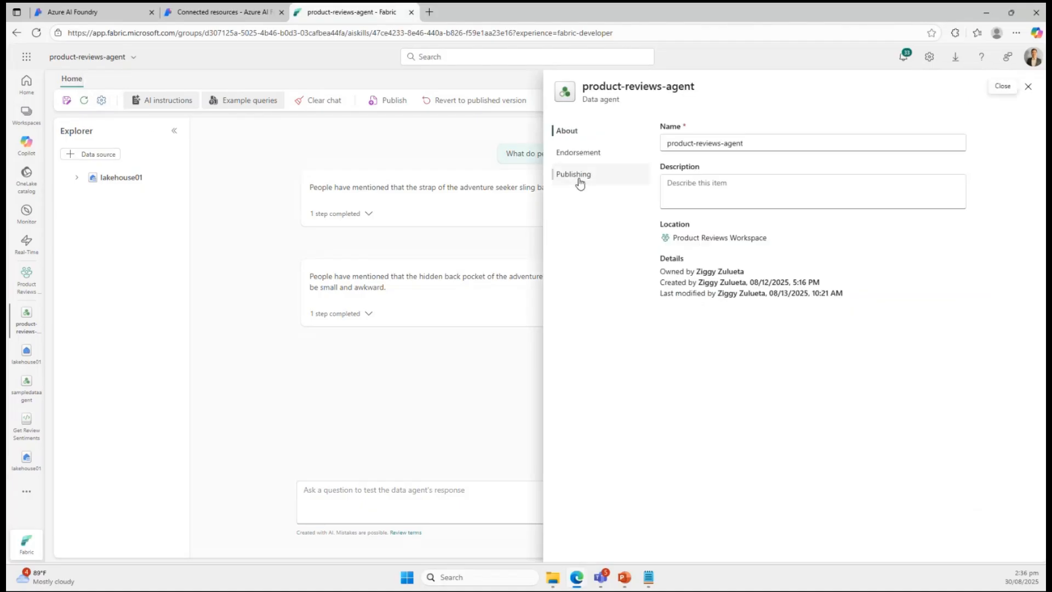
left_click(580, 182)
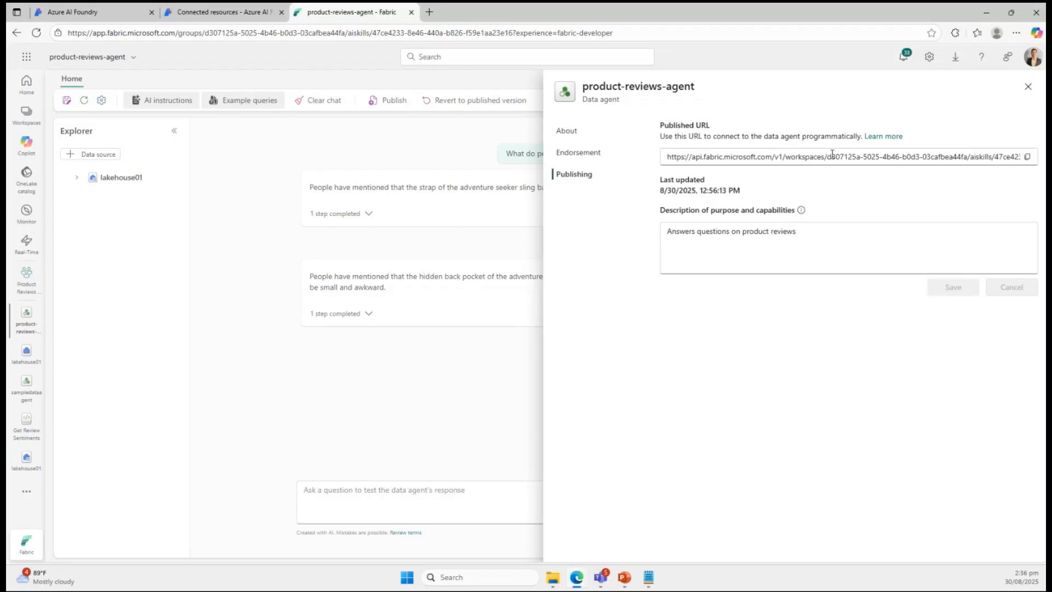
left_click_drag(812, 155, 945, 195)
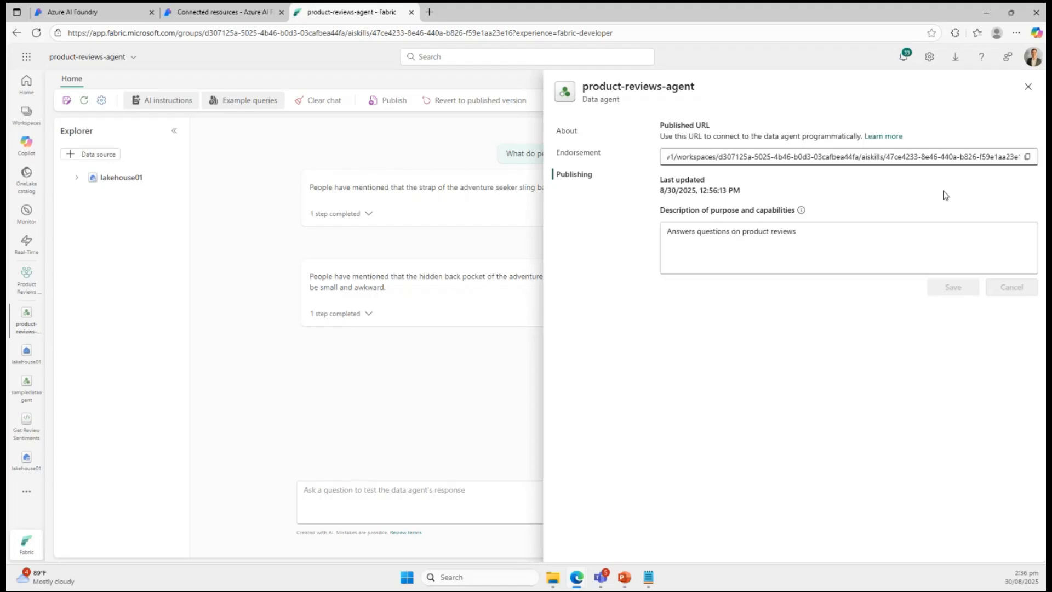
left_click_drag(720, 157, 859, 157)
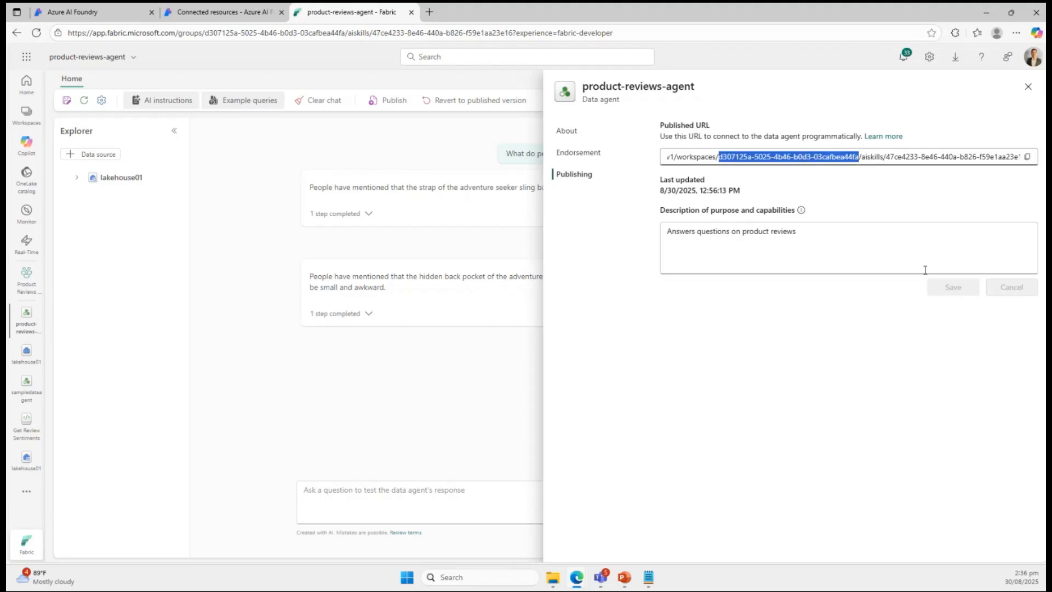
scroll(926, 270, "right", 2)
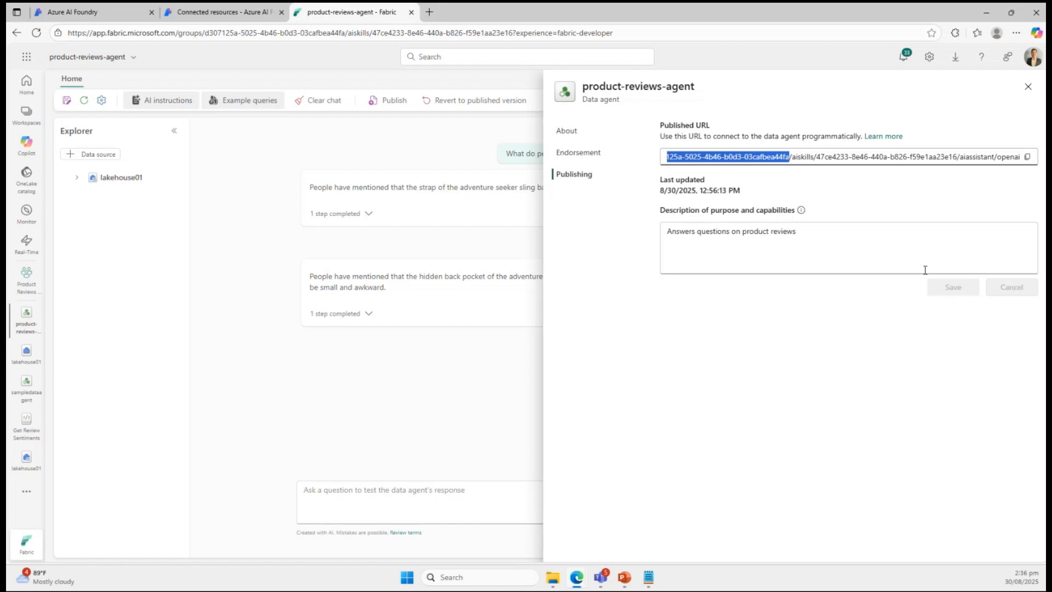
scroll(734, 167, "left", 3)
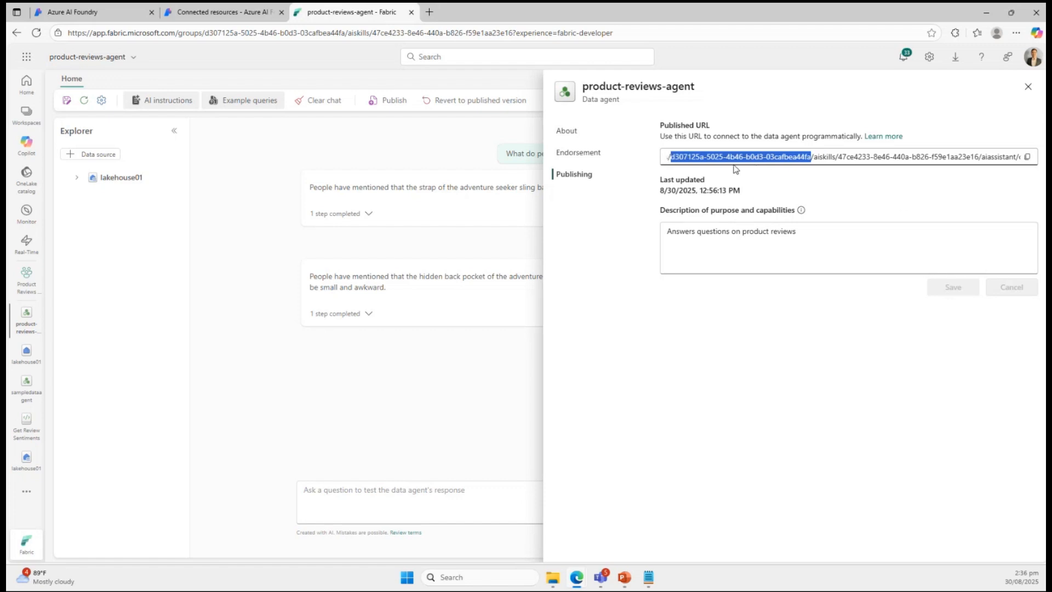
Highlight the artifact ID that follows "aiskills" in the published URL.
left_click(883, 155)
scroll(884, 155, "right", 1)
scroll(883, 153, "right", 2)
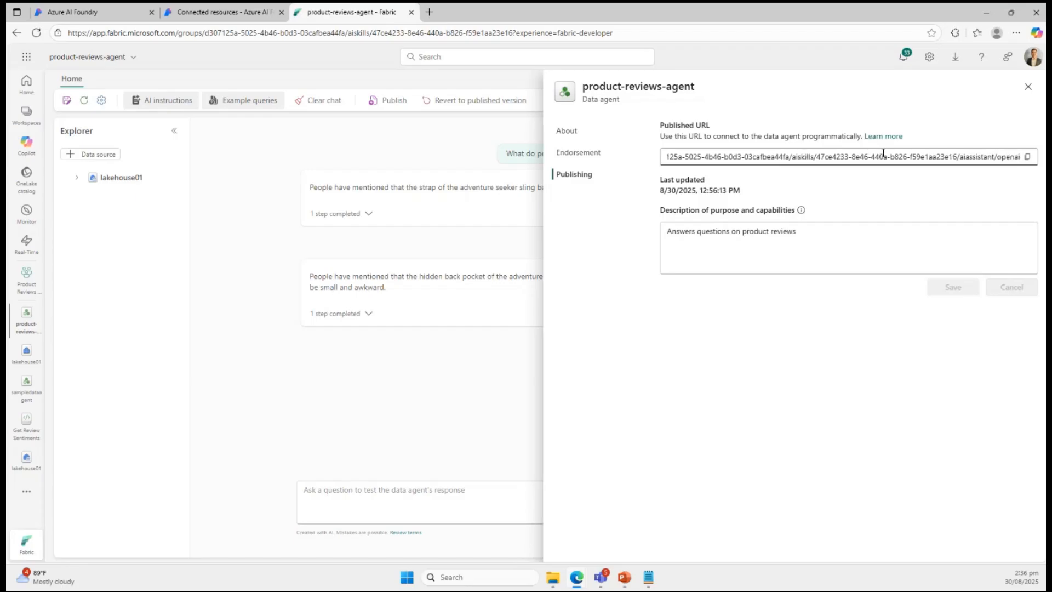
left_click_drag(817, 156, 958, 156)
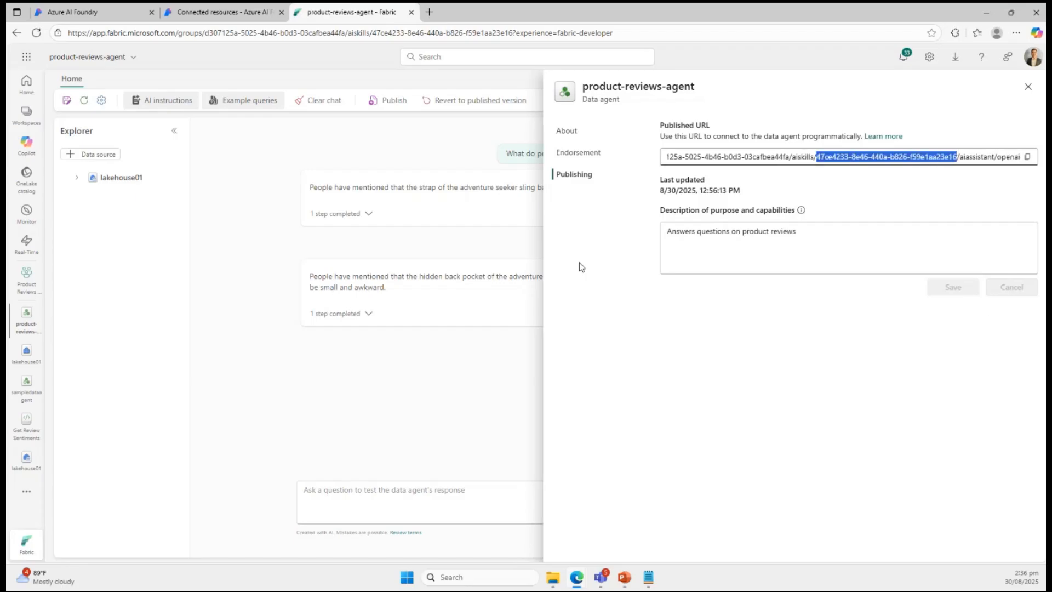
Switch to Azure AI Foundry's connected resources and open a new Microsoft Fabric connection form to view its required custom keys.
left_click(194, 13)
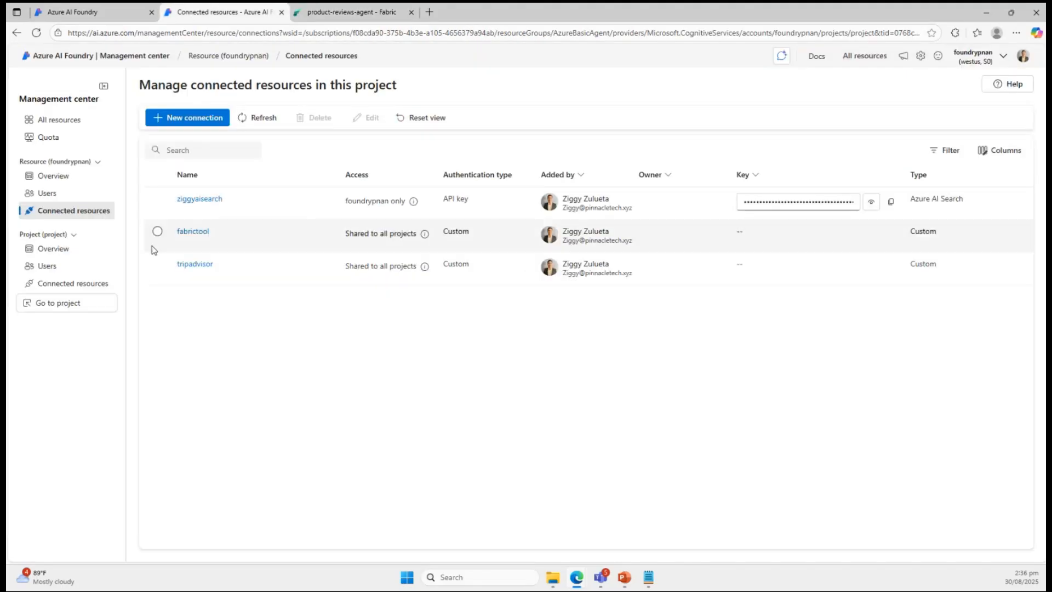
left_click(191, 120)
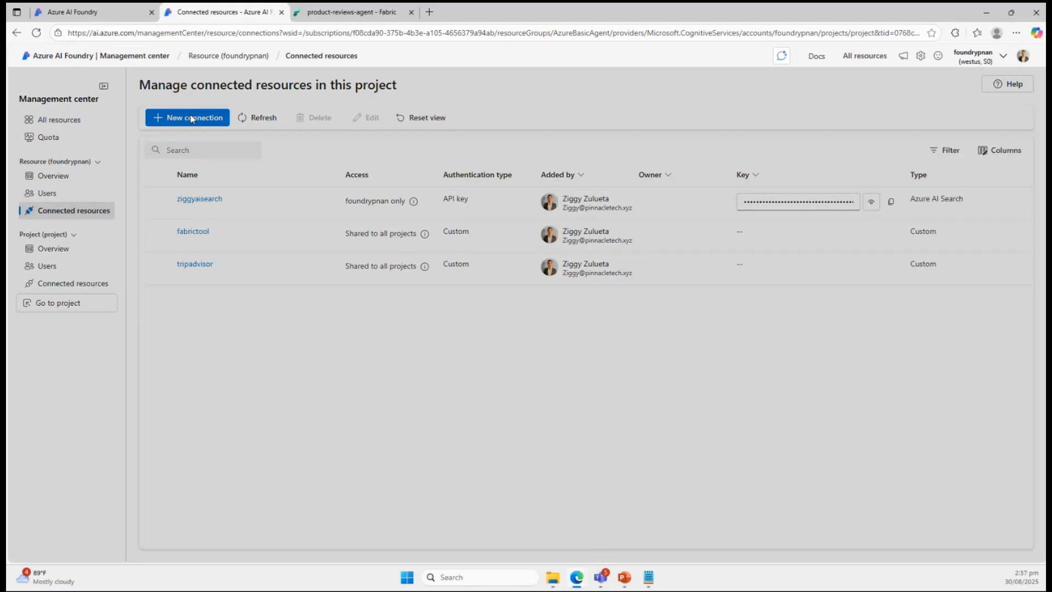
scroll(311, 377, "down", 1)
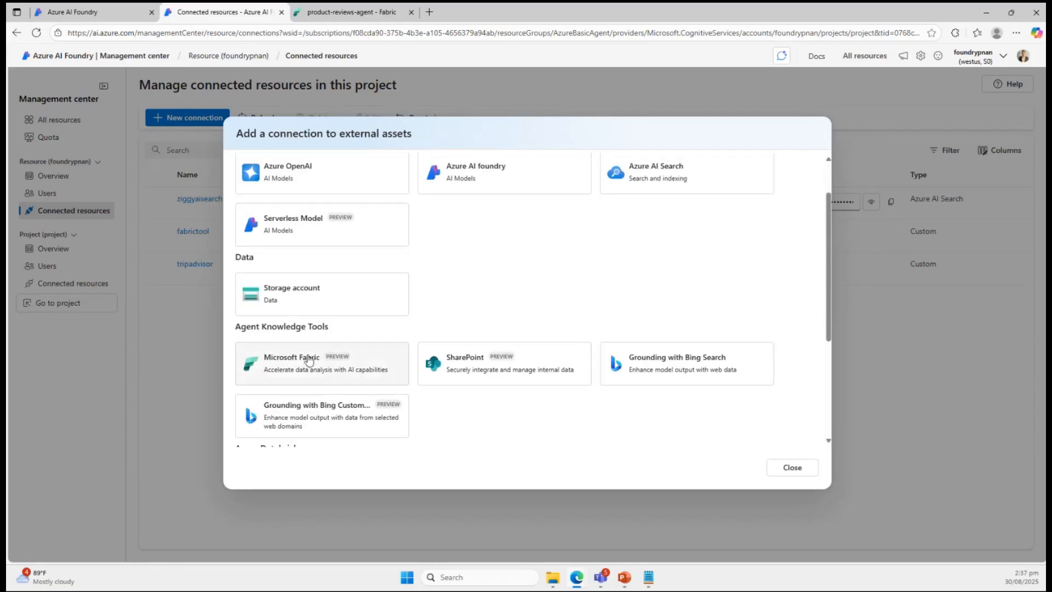
left_click(309, 360)
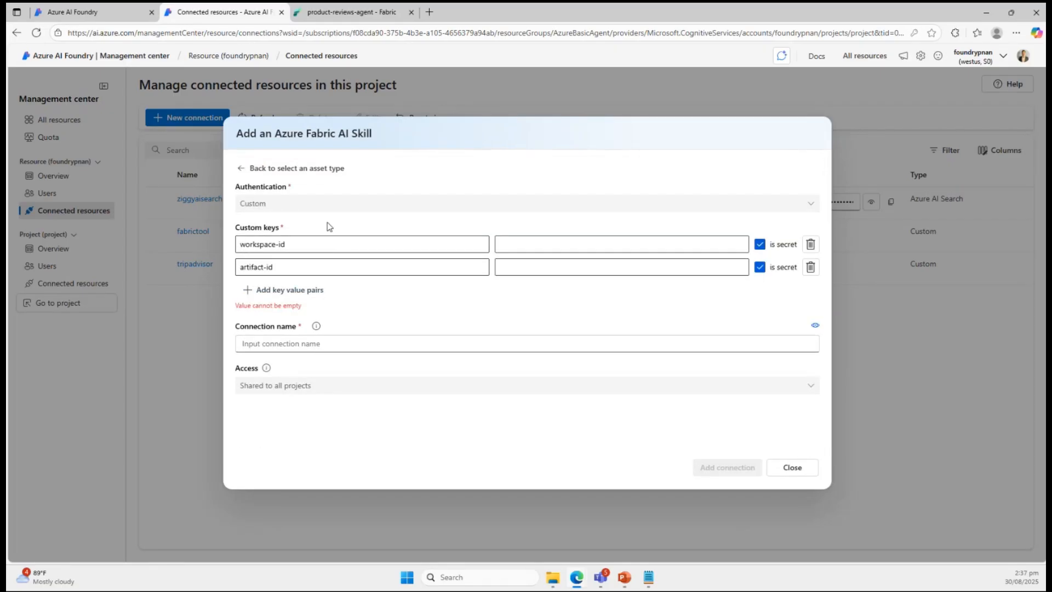
Return to product-reviews-agent in Fabric and highlight the workspace ID and artifact ID in its published URL again.
left_click(337, 17)
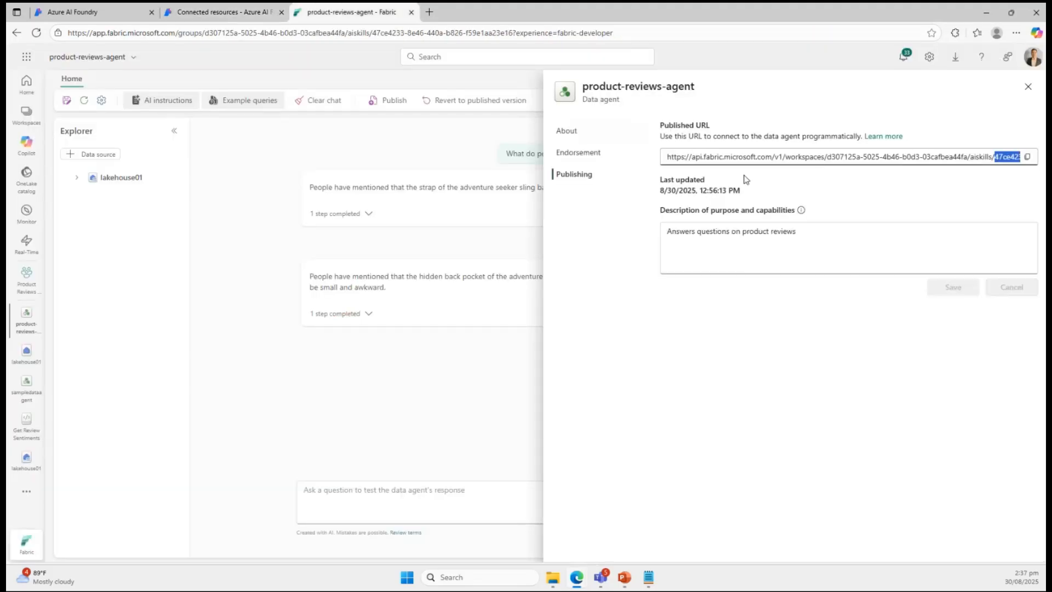
left_click_drag(827, 157, 971, 162)
scroll(972, 162, "right", 3)
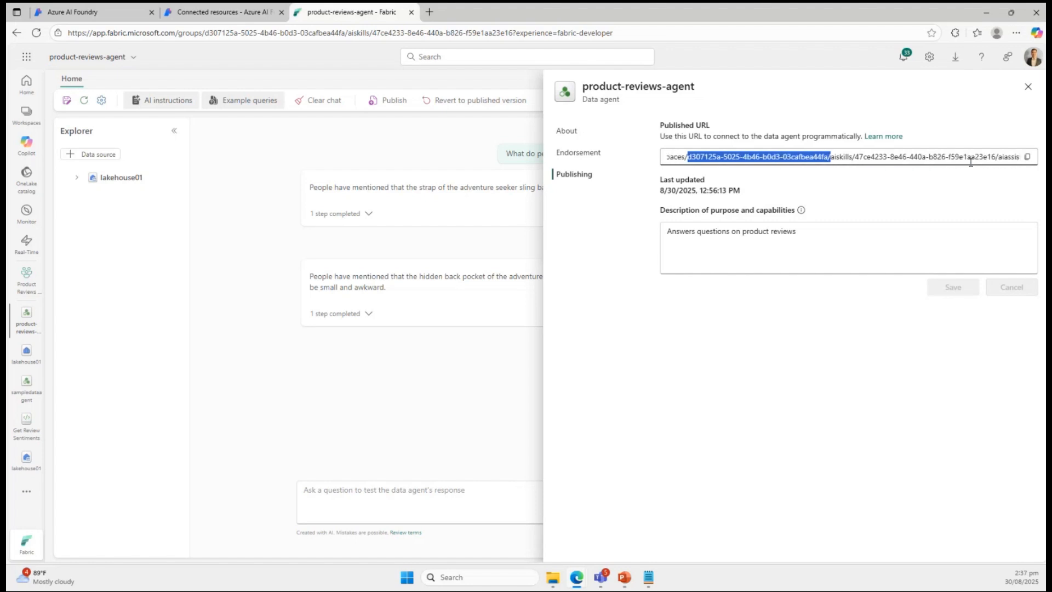
scroll(971, 162, "right", 1)
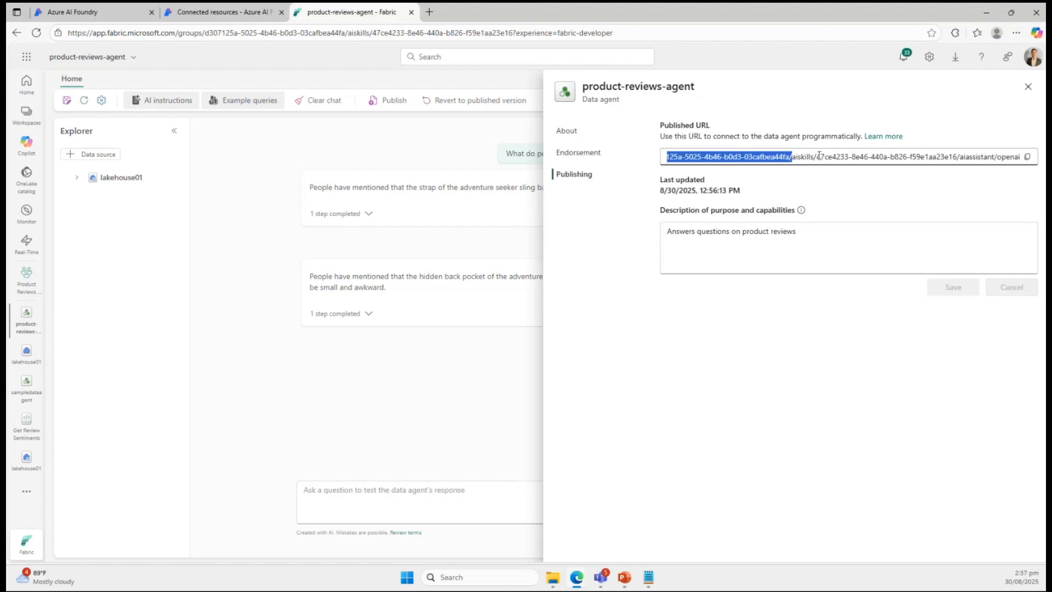
left_click_drag(818, 157, 958, 158)
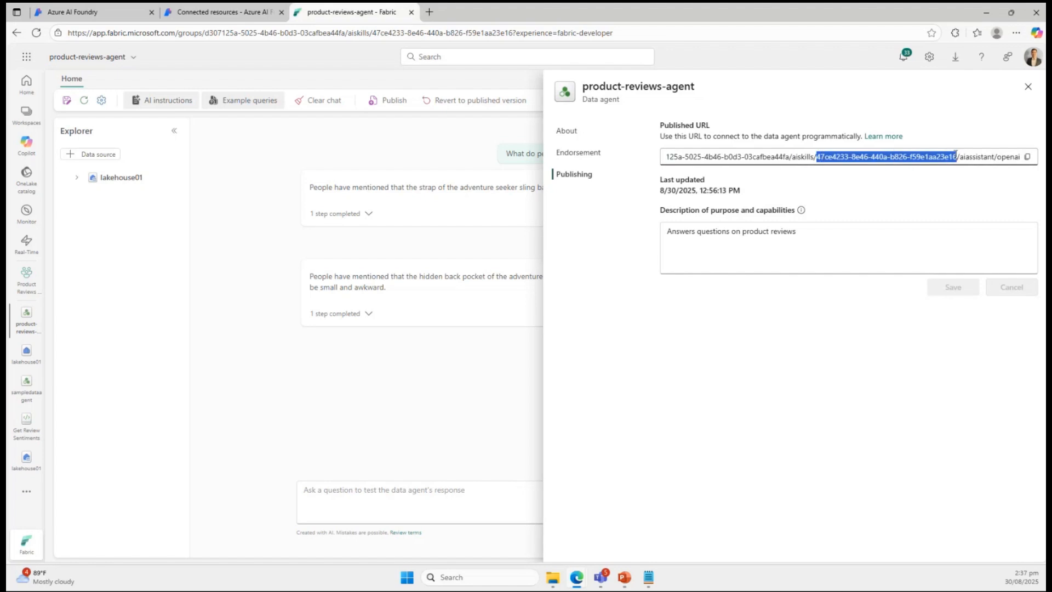
Close Azure AI Foundry's new connection form, view the details of the existing fabrictool connection, and return to the connected resources.
left_click(236, 22)
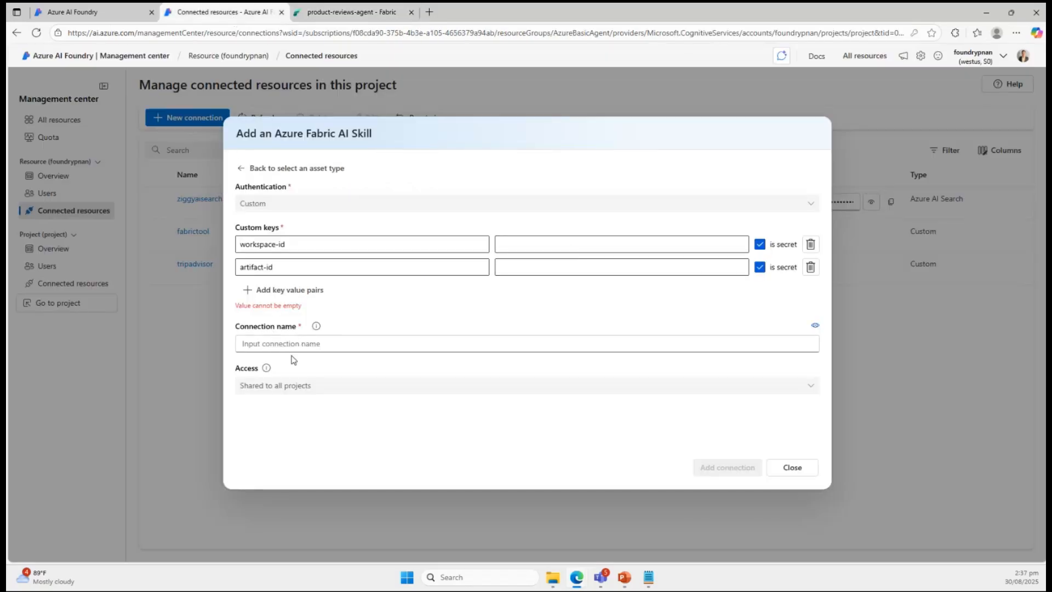
left_click(792, 467)
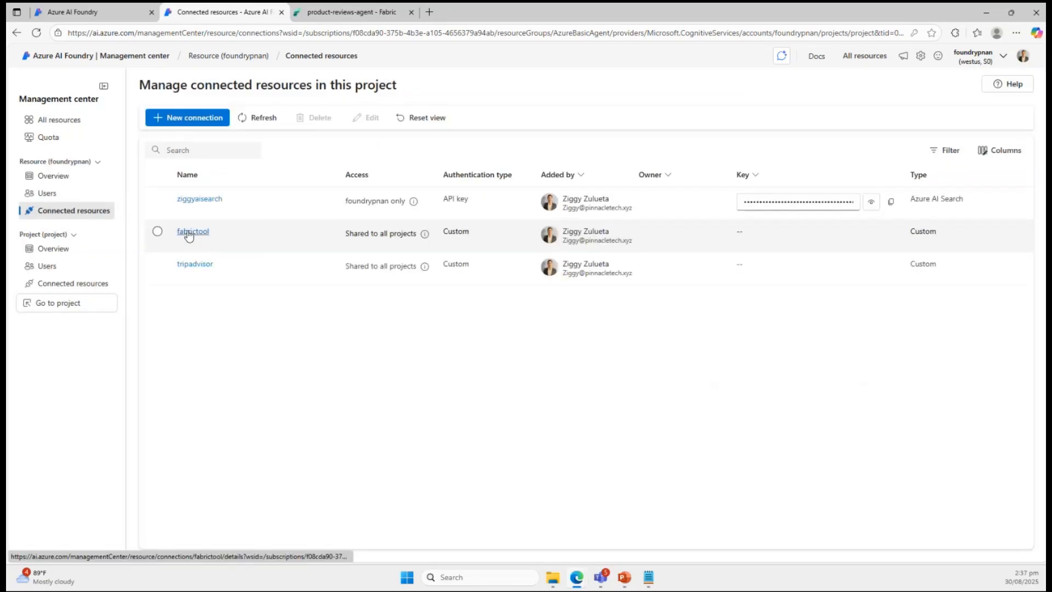
left_click(189, 234)
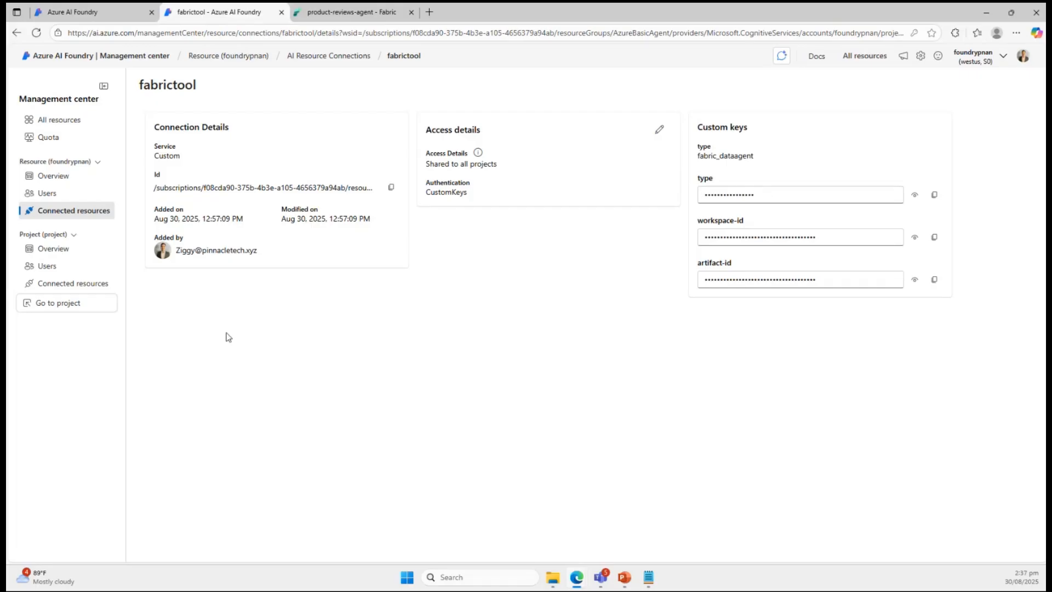
left_click(80, 213)
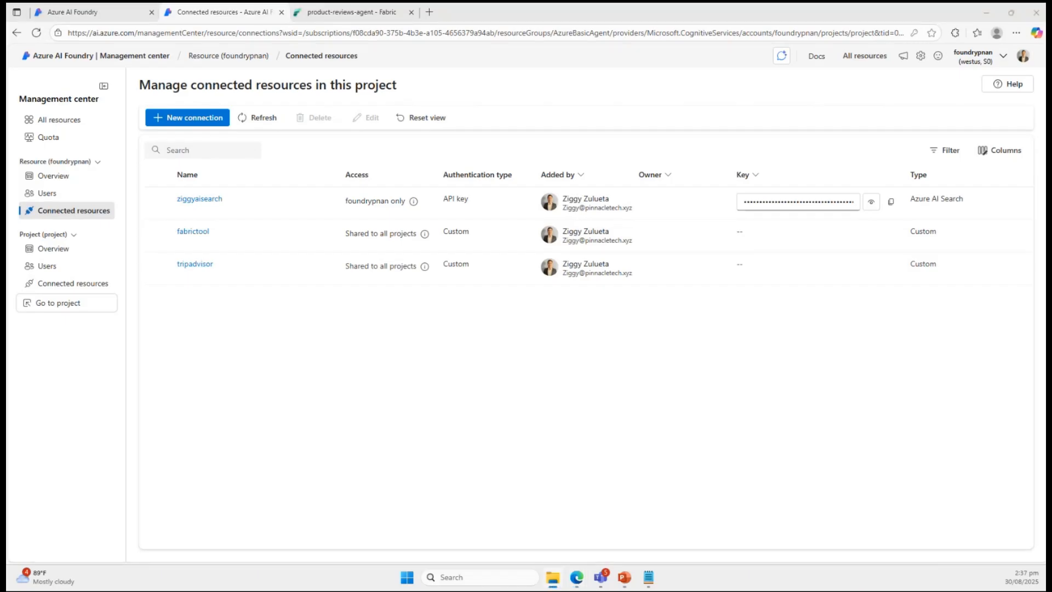
Open Adventure Seeker Sling.docx from the travelproducts folder, read through its product information and technical specs, and close it.
left_click_drag(1051, 11, 393, 55)
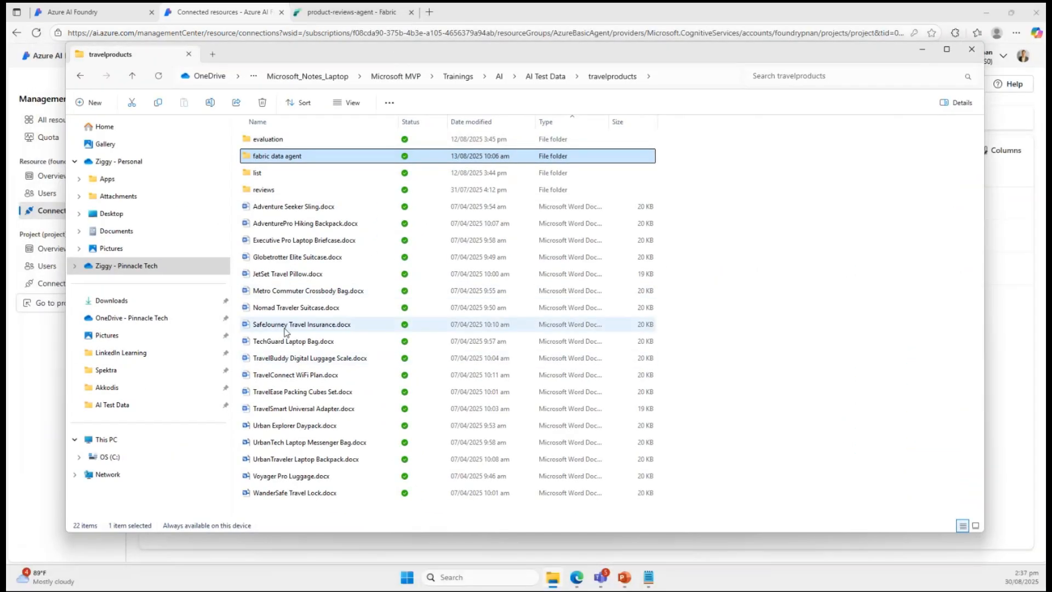
double_click(285, 208)
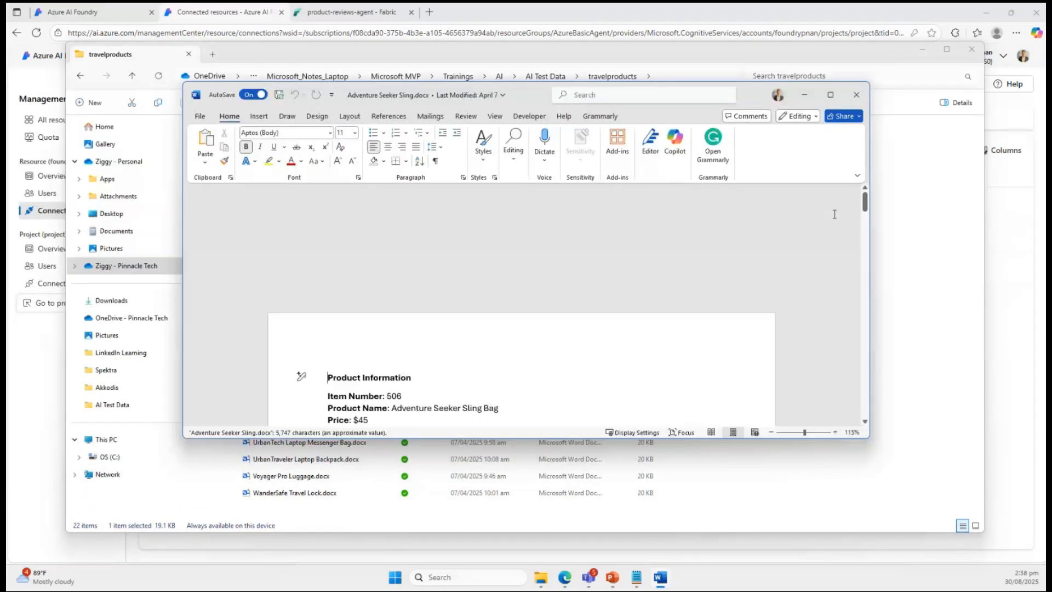
left_click(831, 95)
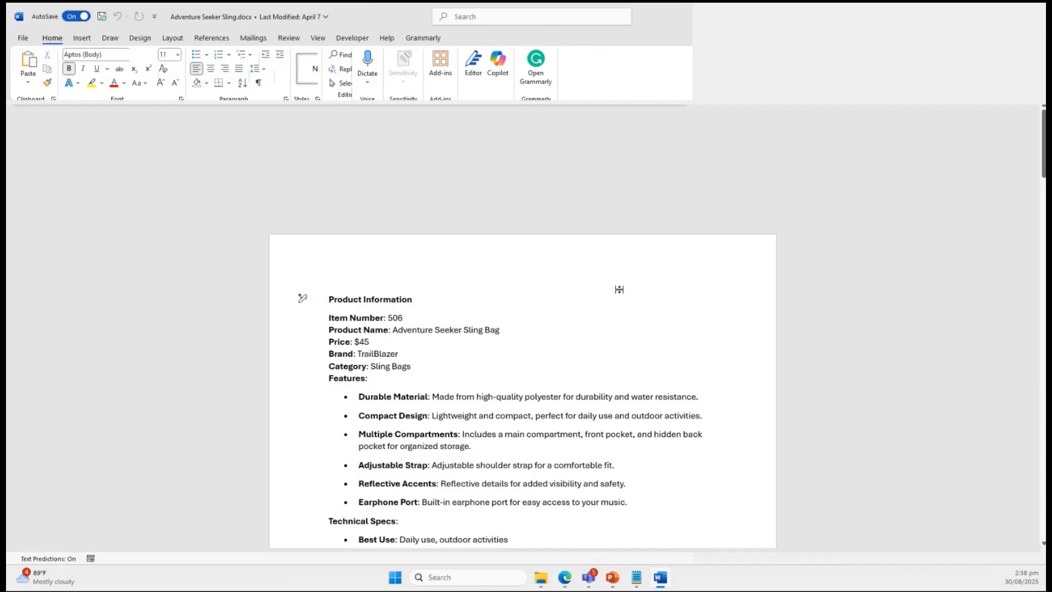
scroll(620, 289, "down", 3)
scroll(620, 290, "down", 3)
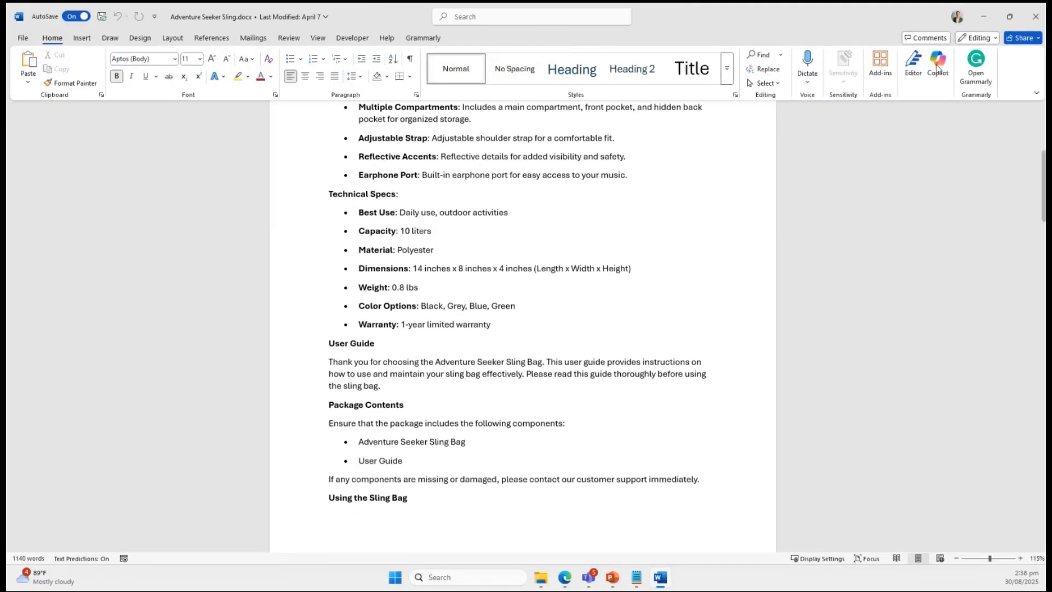
left_click(1036, 16)
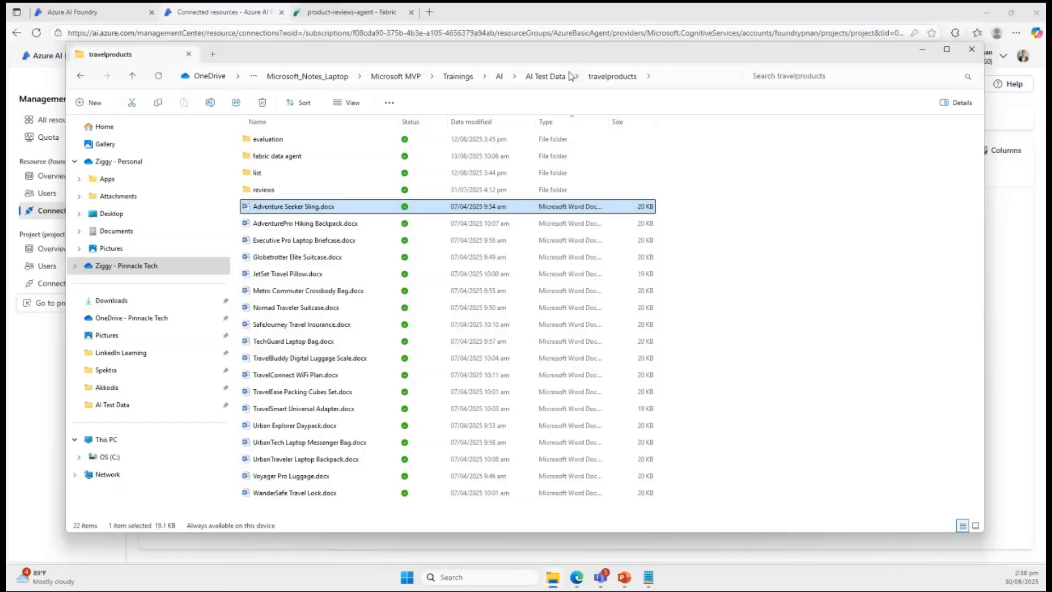
Switch to the travelproducts01 index in the Azure portal, search all its documents, and inspect its field definitions.
left_click_drag(592, 55, 1051, 55)
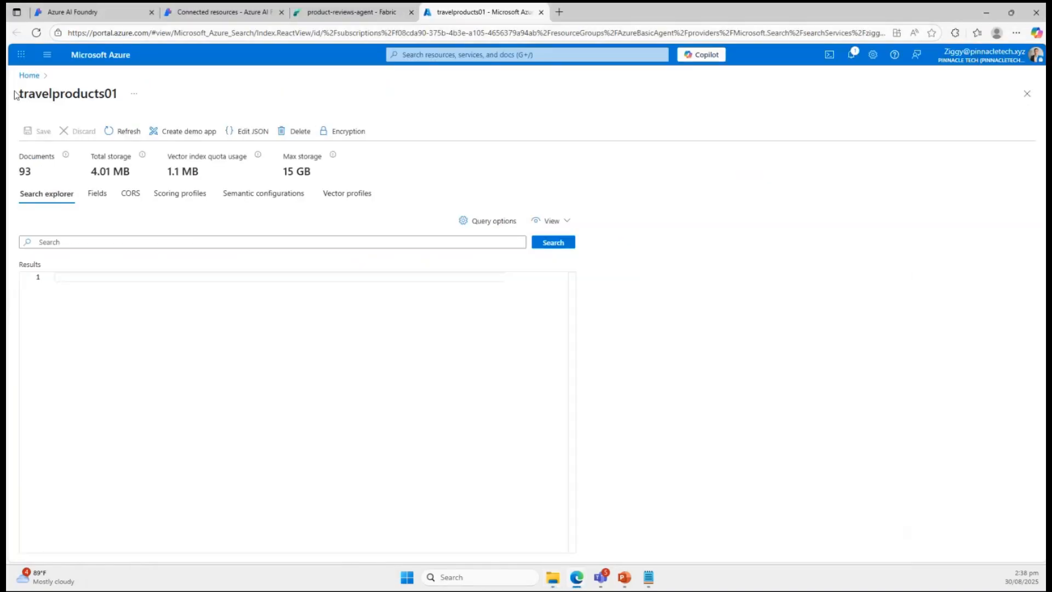
left_click(29, 75)
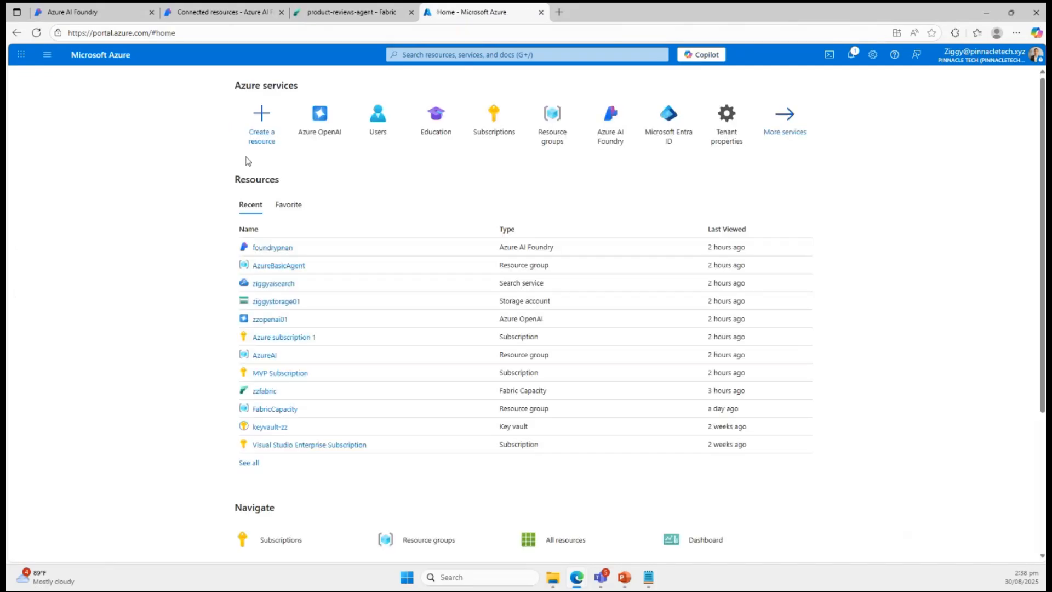
left_click(17, 33)
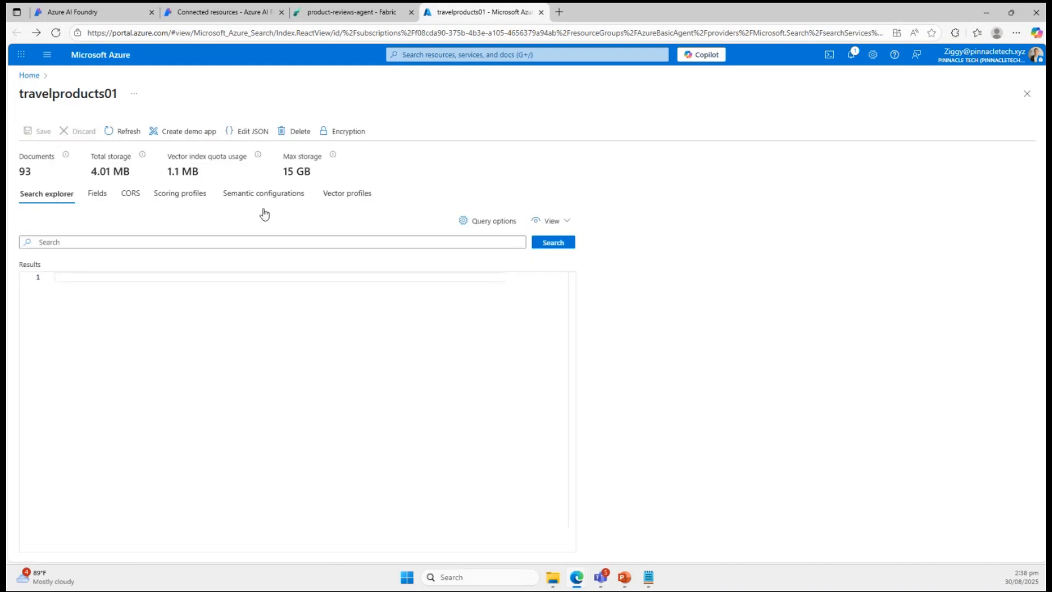
left_click(558, 245)
scroll(209, 347, "down", 1)
scroll(210, 348, "up", 1)
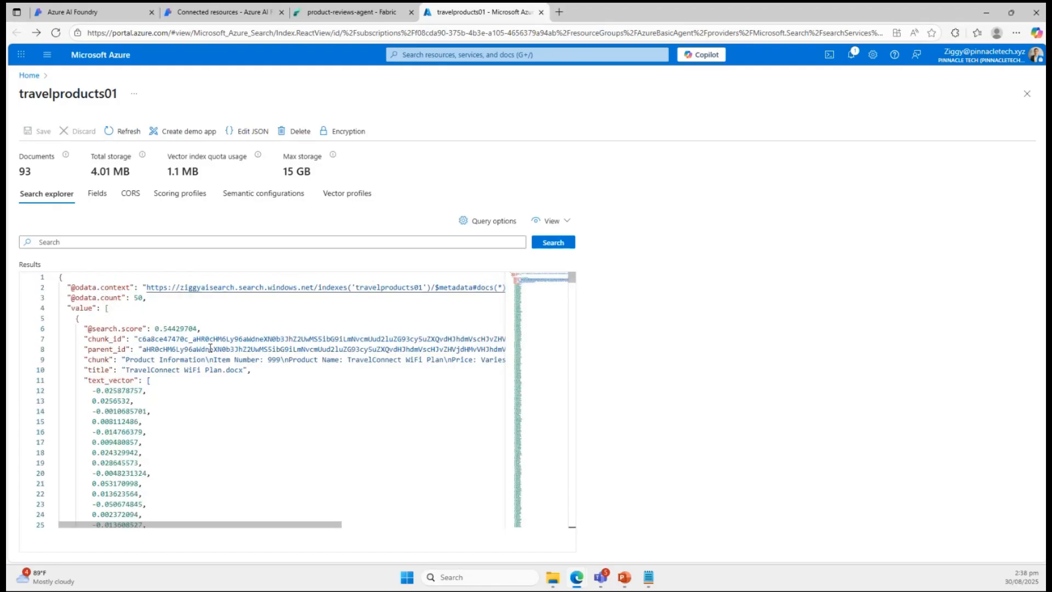
left_click(98, 193)
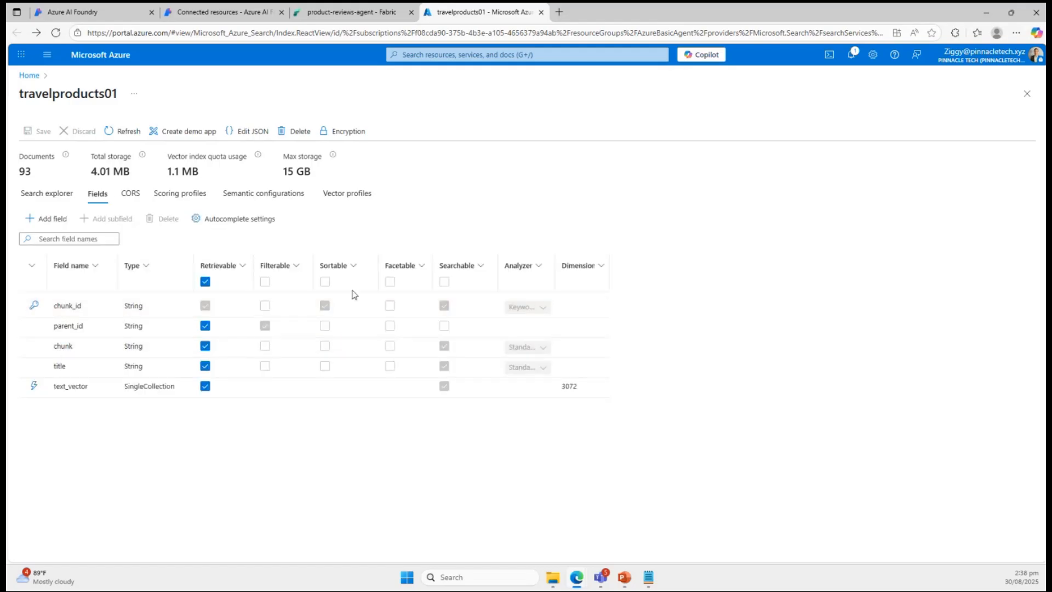
Return to Azure AI Foundry's connected resources, view the new Azure AI Search connection options for ziggyaisearch, and close the form.
left_click(224, 12)
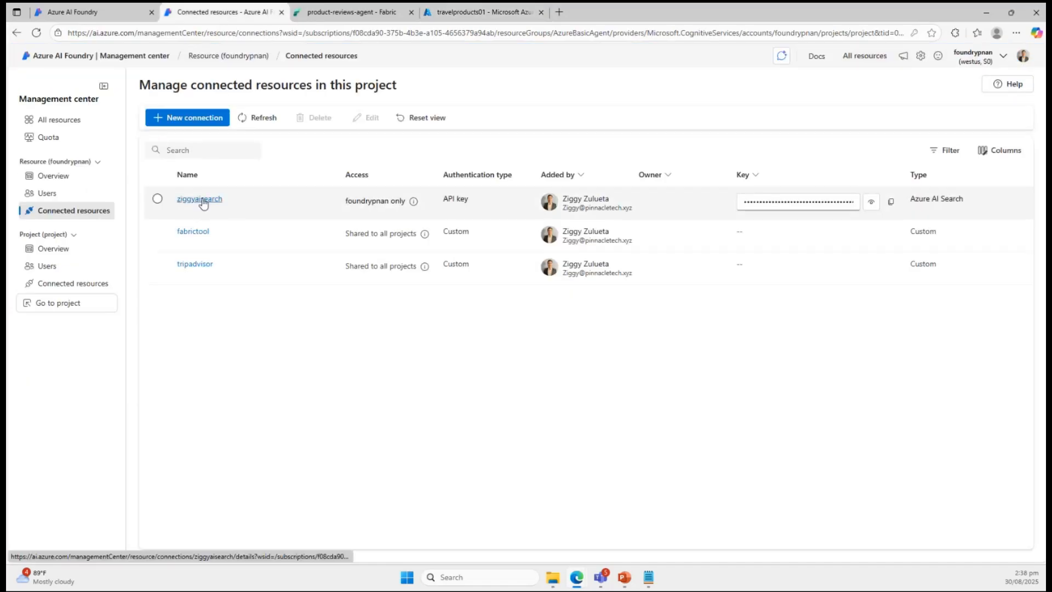
left_click(196, 121)
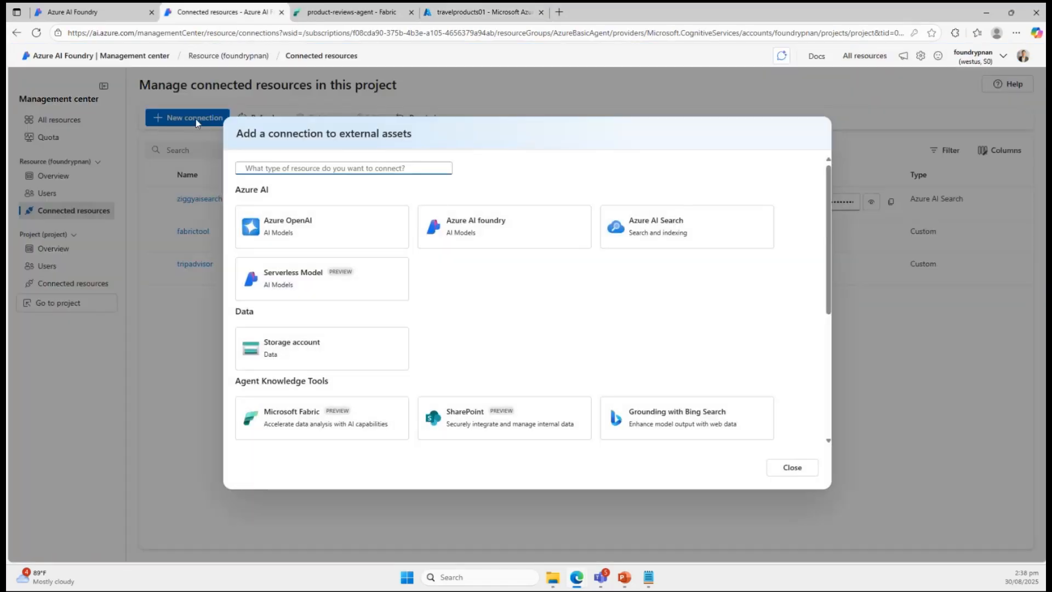
left_click(685, 227)
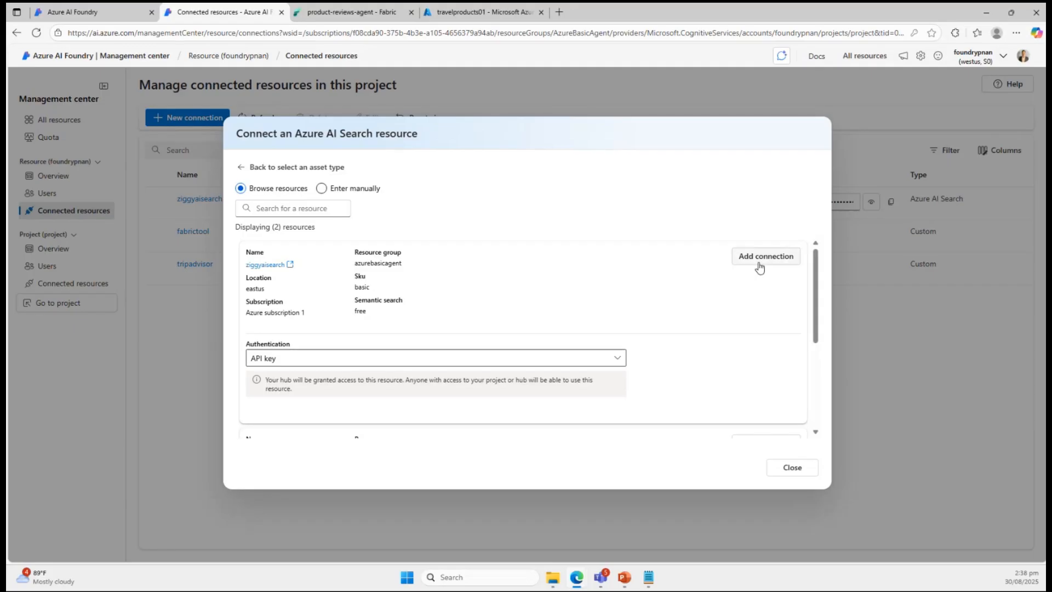
left_click(792, 470)
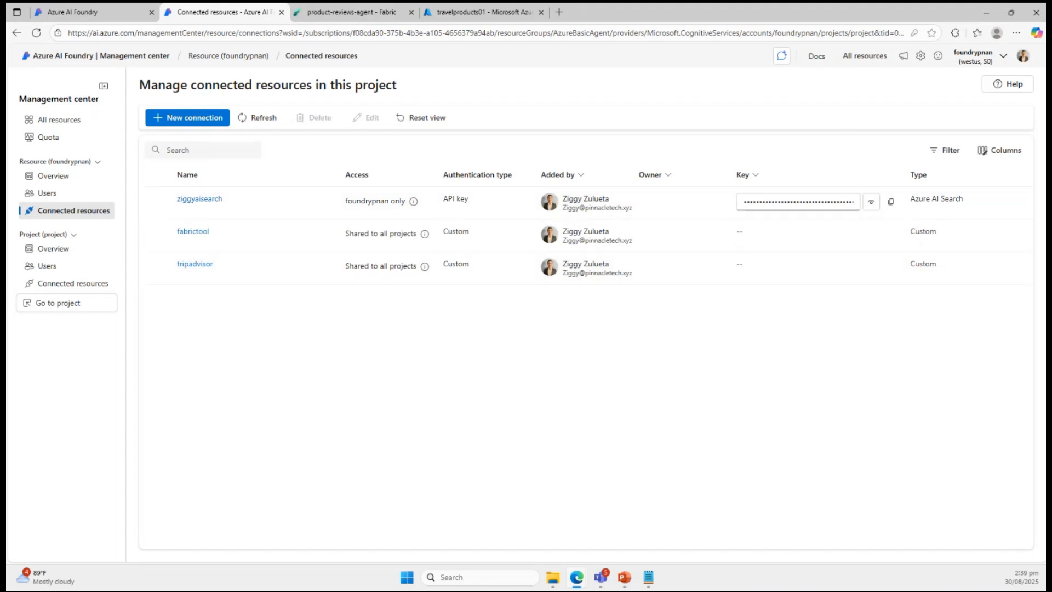
Copy the API key from the Tripadvisor developer page and start a custom keys connection in Azure AI Foundry with a key named "key".
left_click_drag(848, 37, 610, 33)
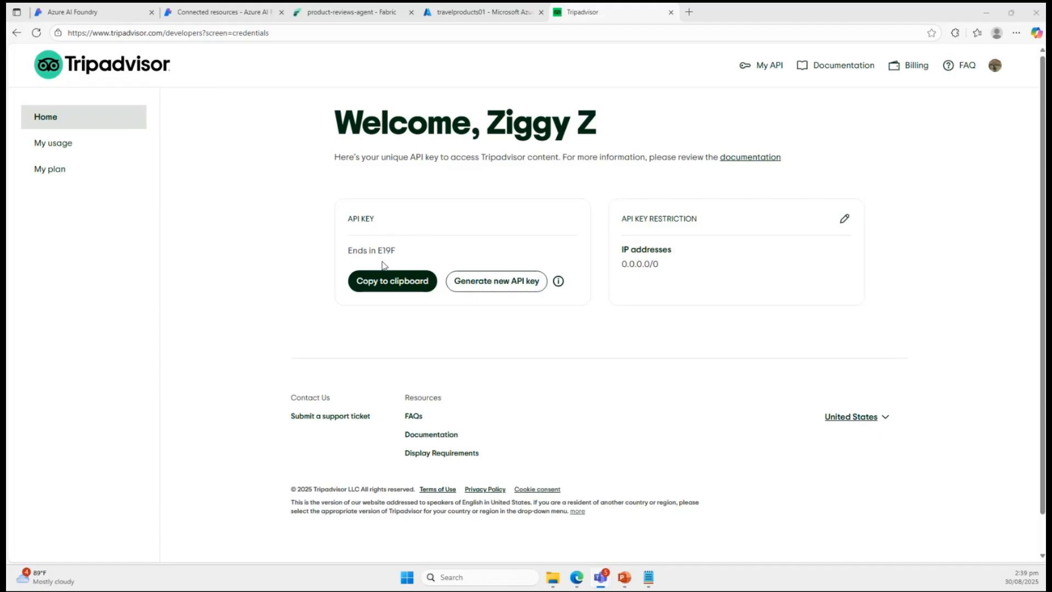
left_click(392, 281)
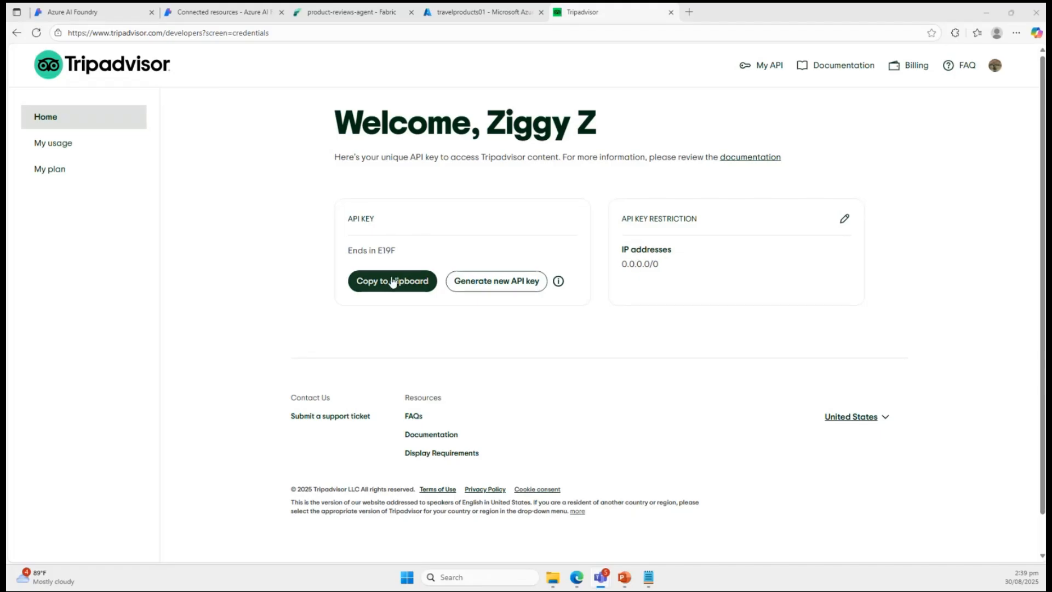
left_click(197, 9)
left_click(186, 121)
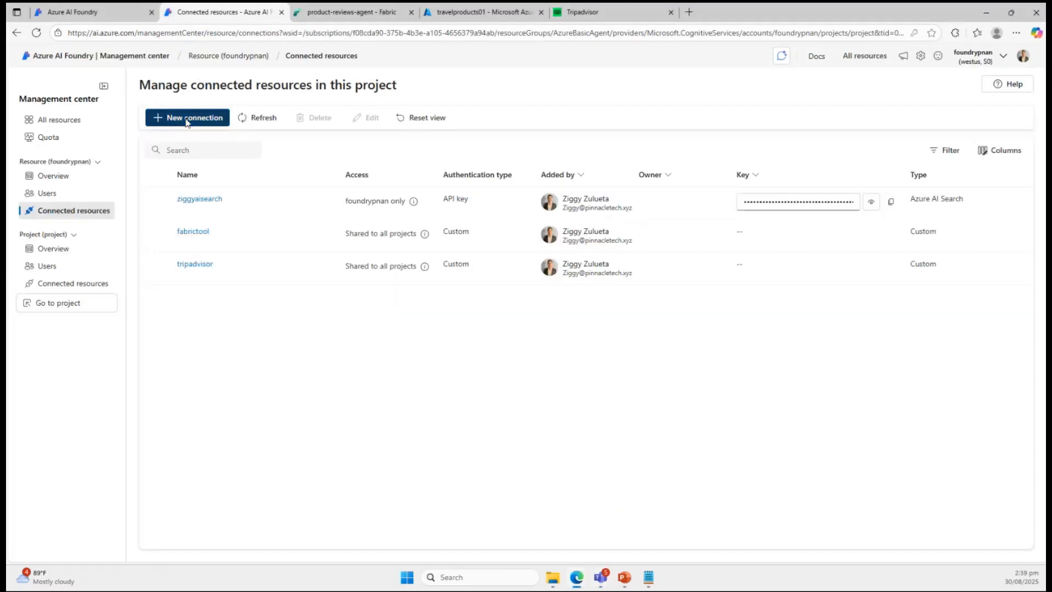
scroll(382, 363, "down", 4)
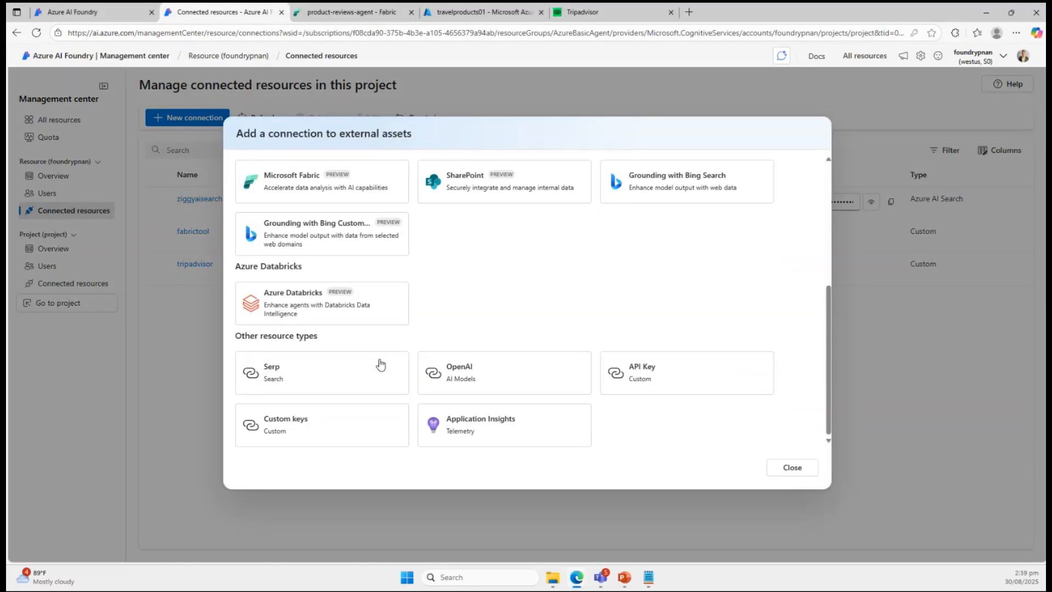
left_click(292, 420)
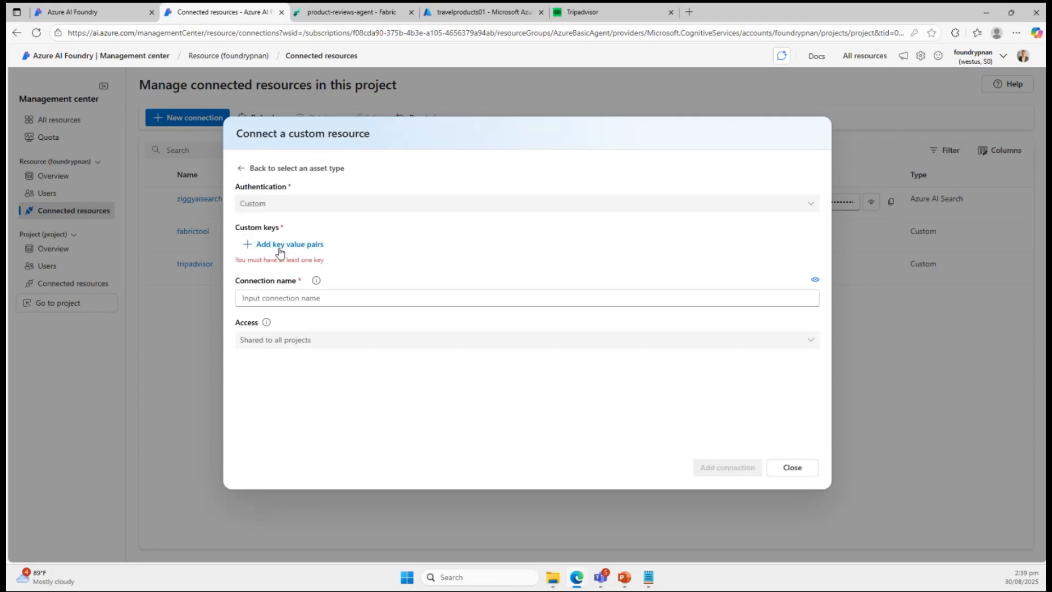
left_click(278, 249)
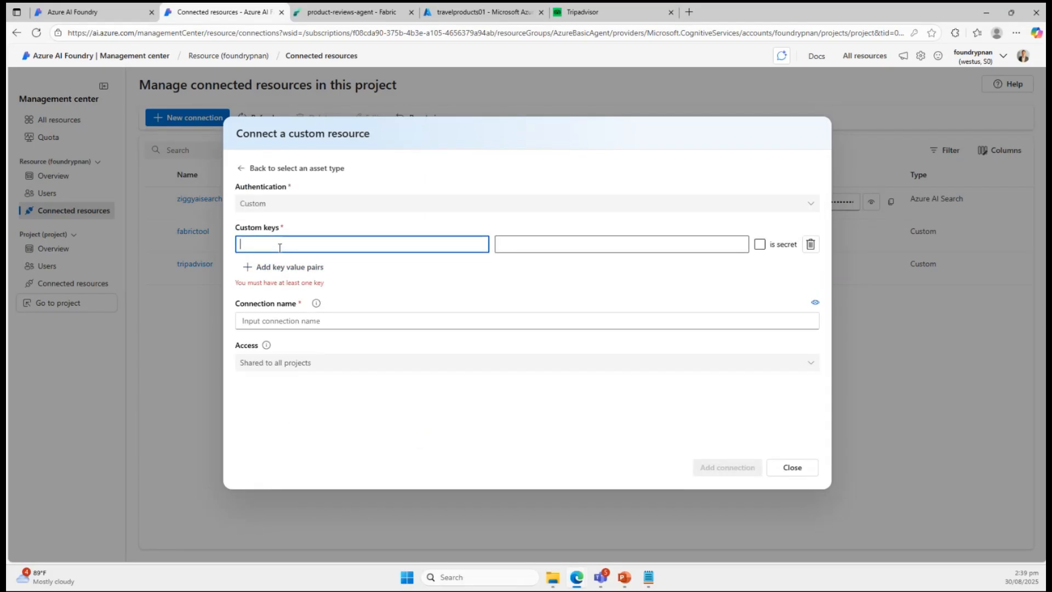
type("key")
left_click(559, 238)
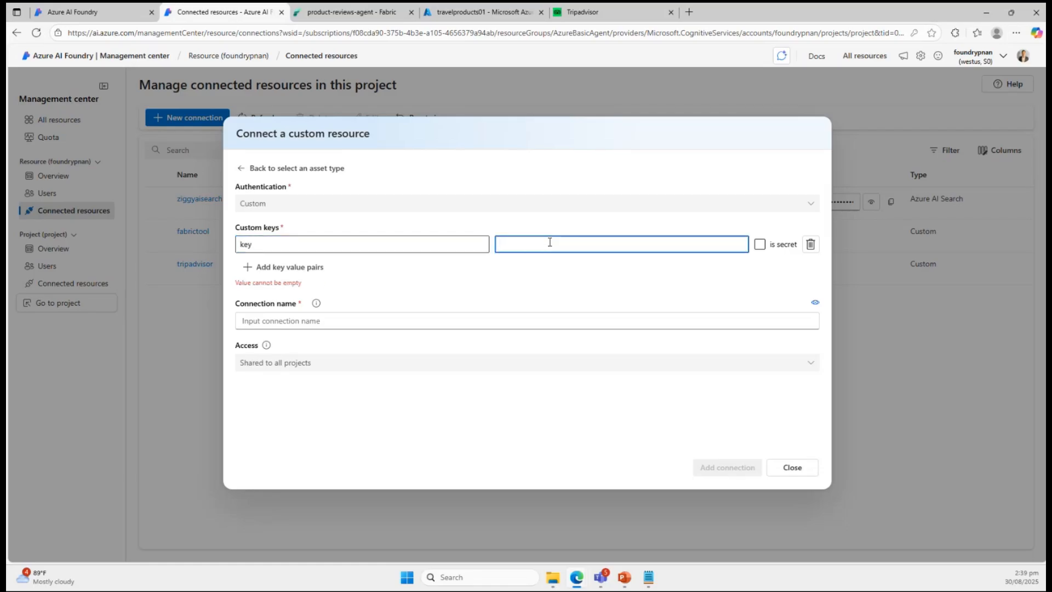
Enter tripadvisor as the custom connection's name, and close the form without adding the connection.
left_click(302, 323)
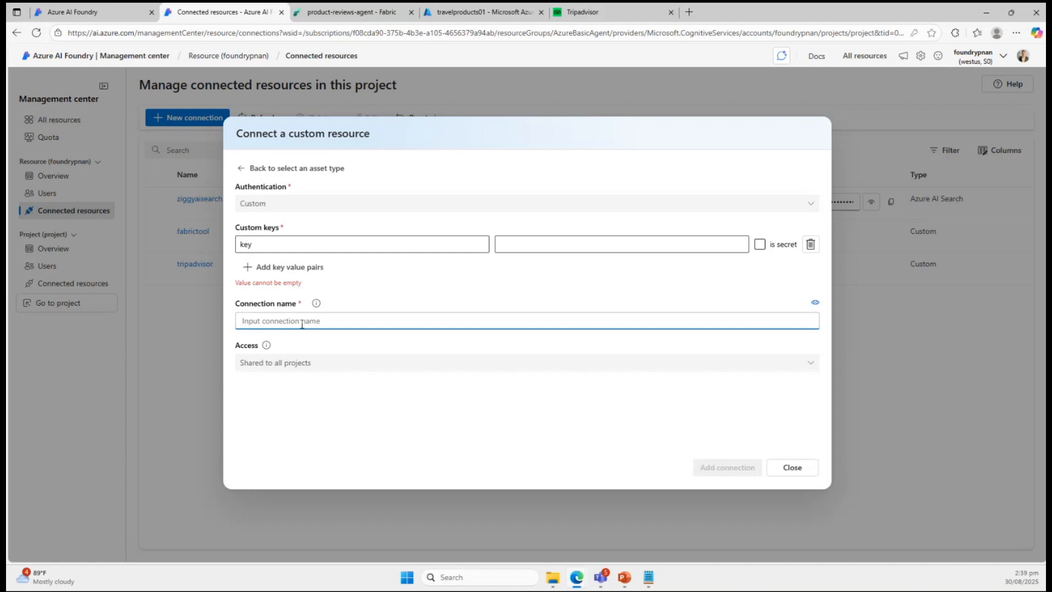
type("trui")
key("BackSpace")
key("BackSpace")
type("ui")
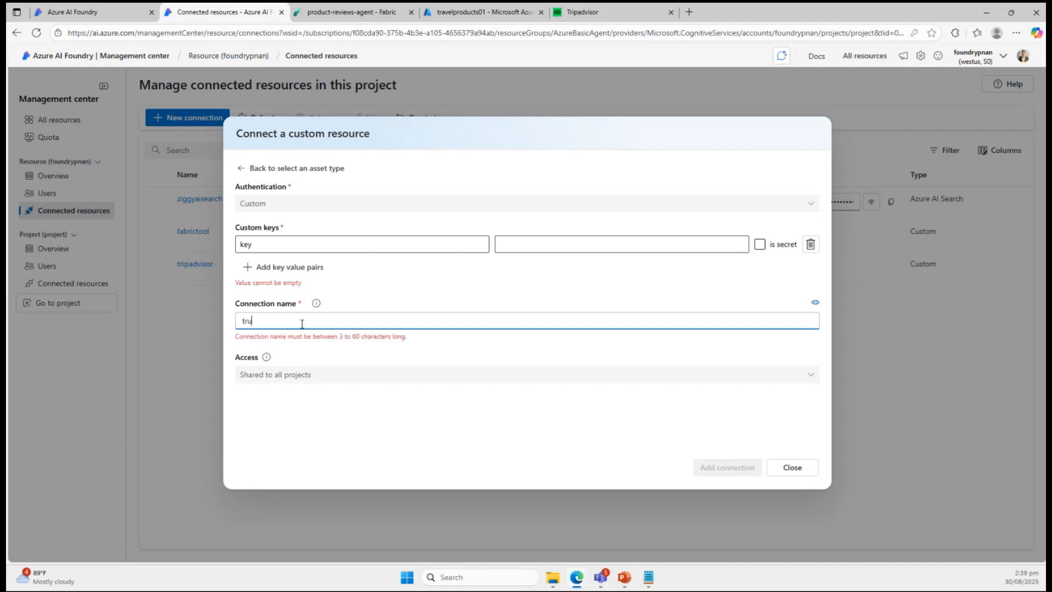
key("BackSpace")
key("BackSpace")
type("ipadvisor")
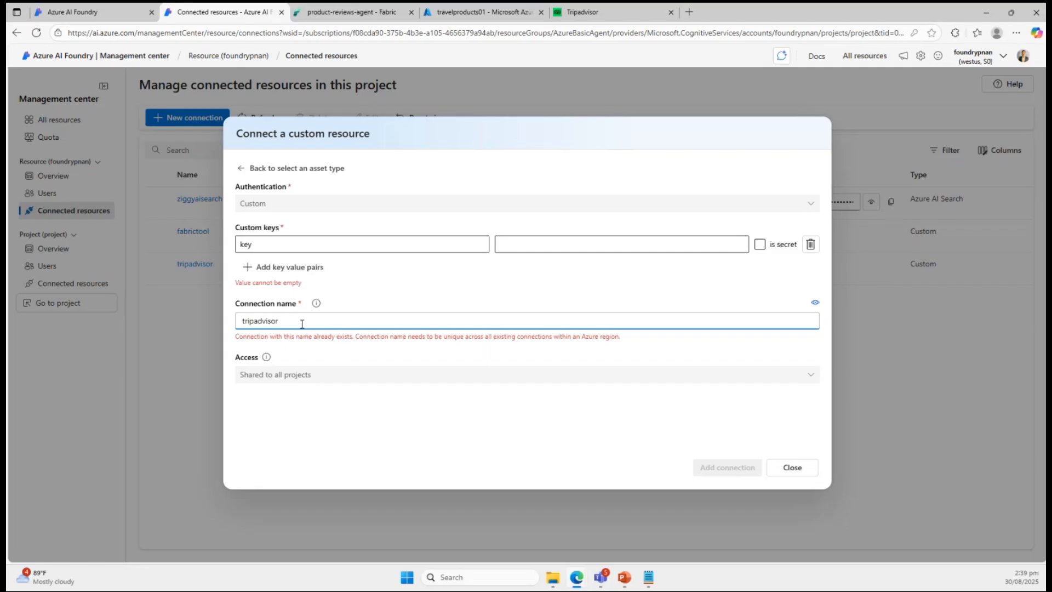
left_click(793, 468)
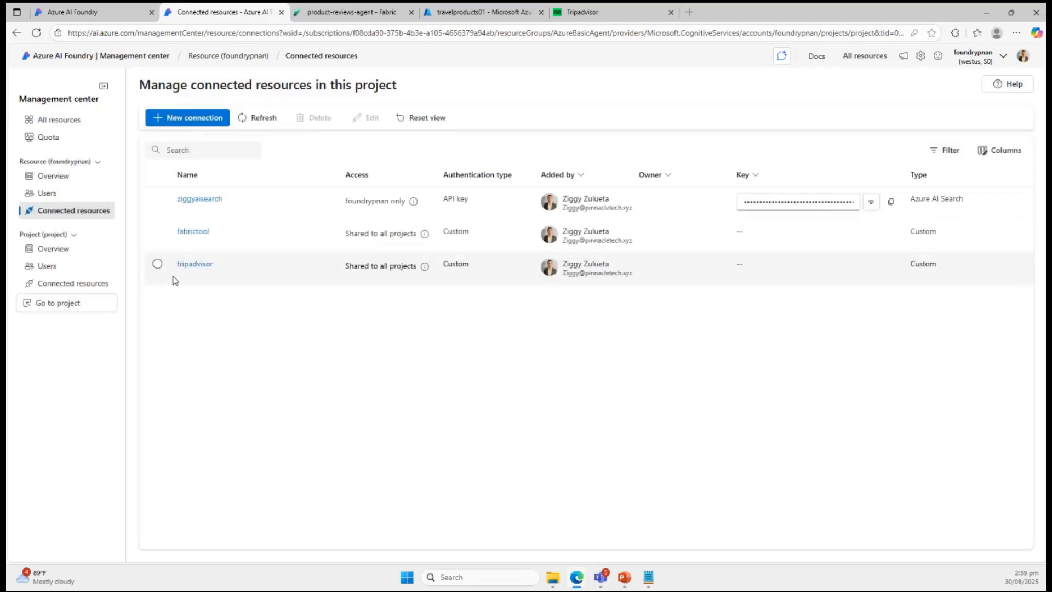
View the existing tripadvisor connection's details, revisit the Tripadvisor API key page, and return to the connected resources.
left_click(190, 267)
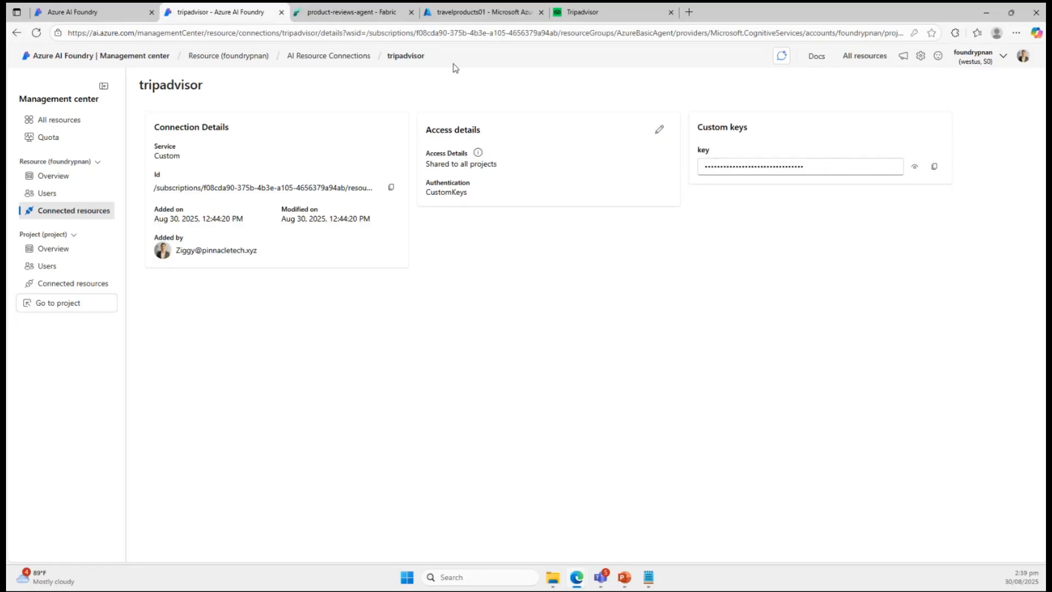
left_click(586, 17)
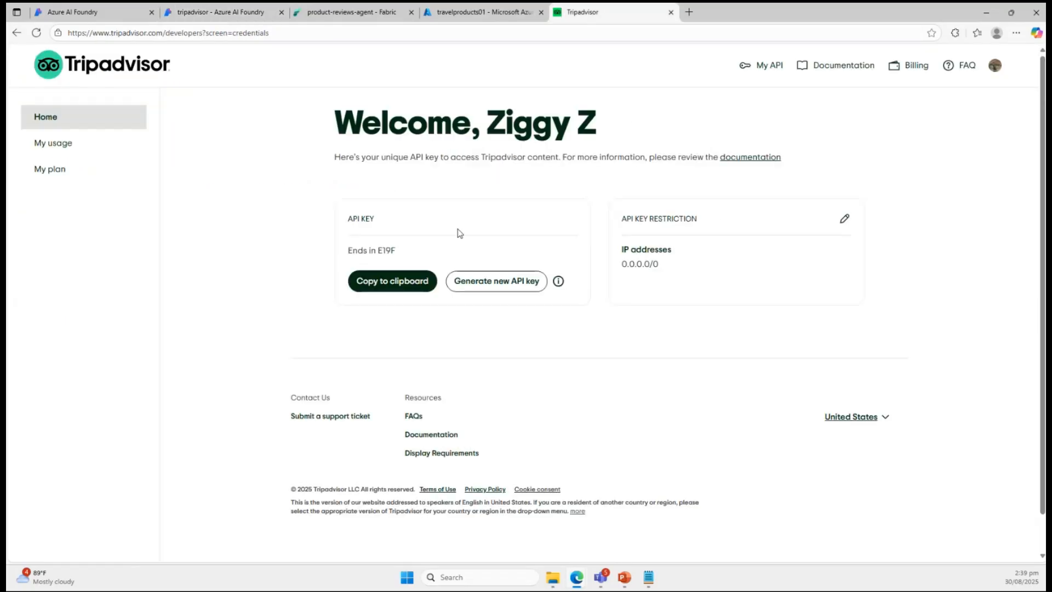
left_click(235, 14)
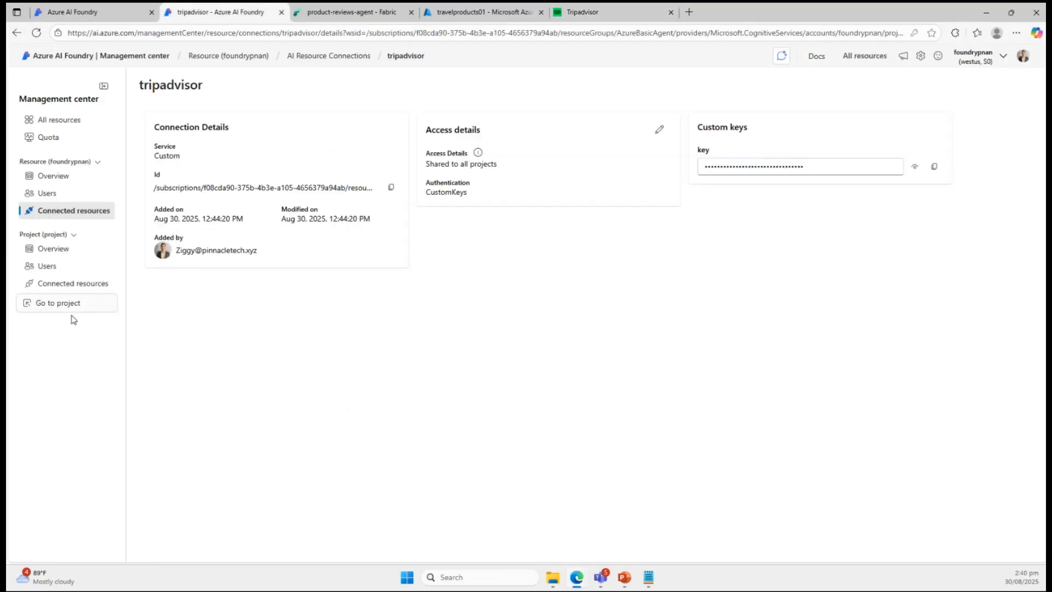
left_click(58, 211)
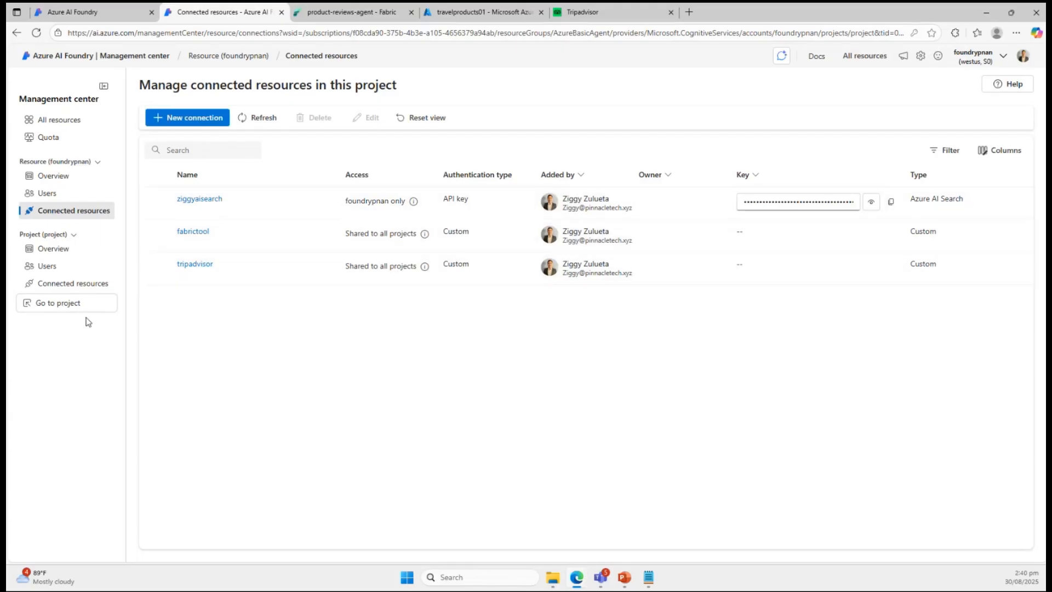
Go to the project's agents, select Sample Agent to review its setup, and open it in the playground.
left_click(70, 305)
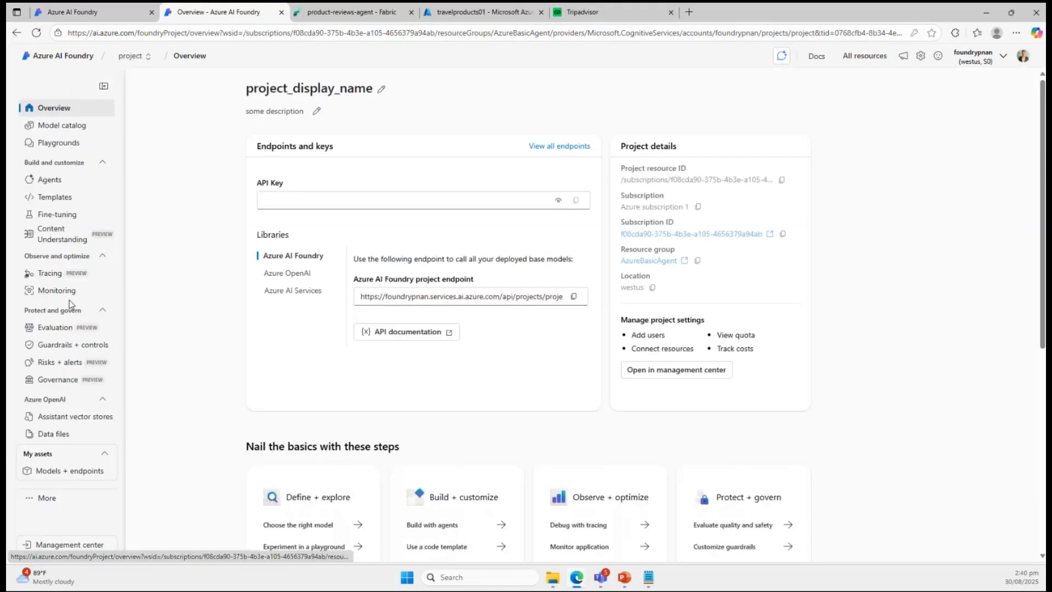
left_click(61, 181)
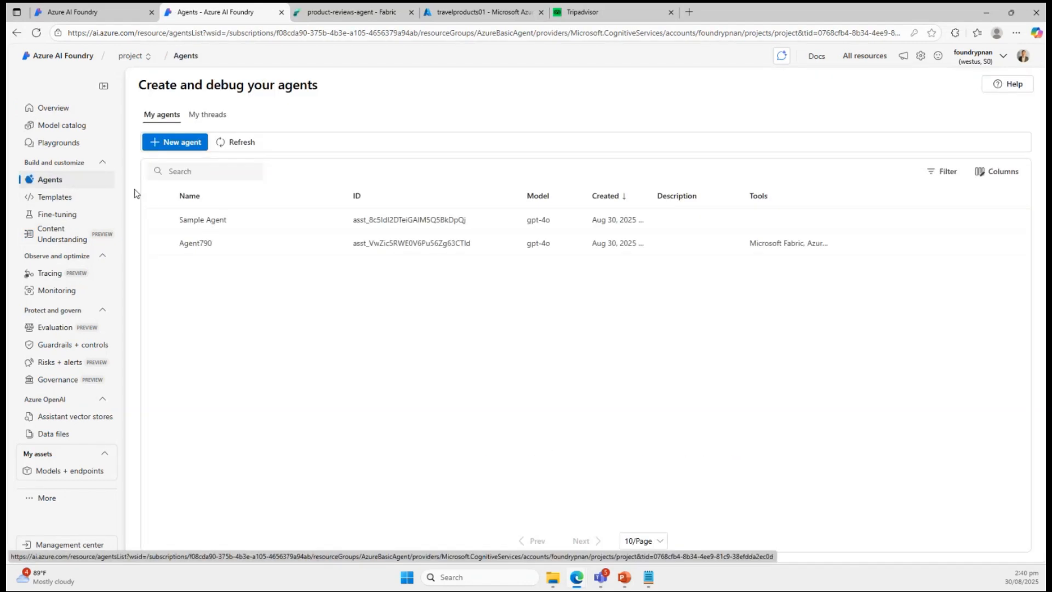
left_click(159, 221)
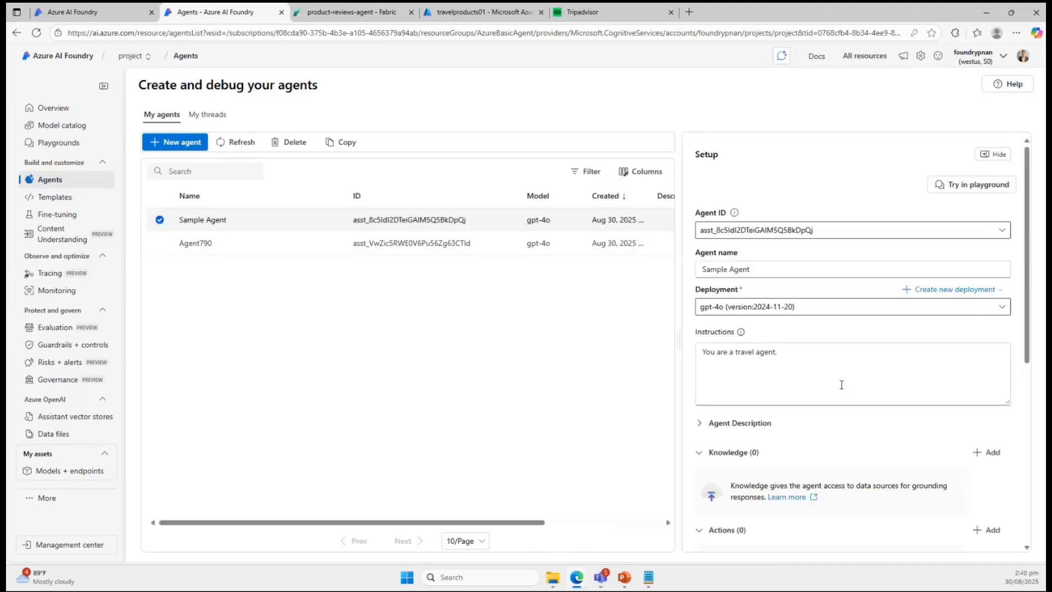
scroll(877, 373, "down", 1)
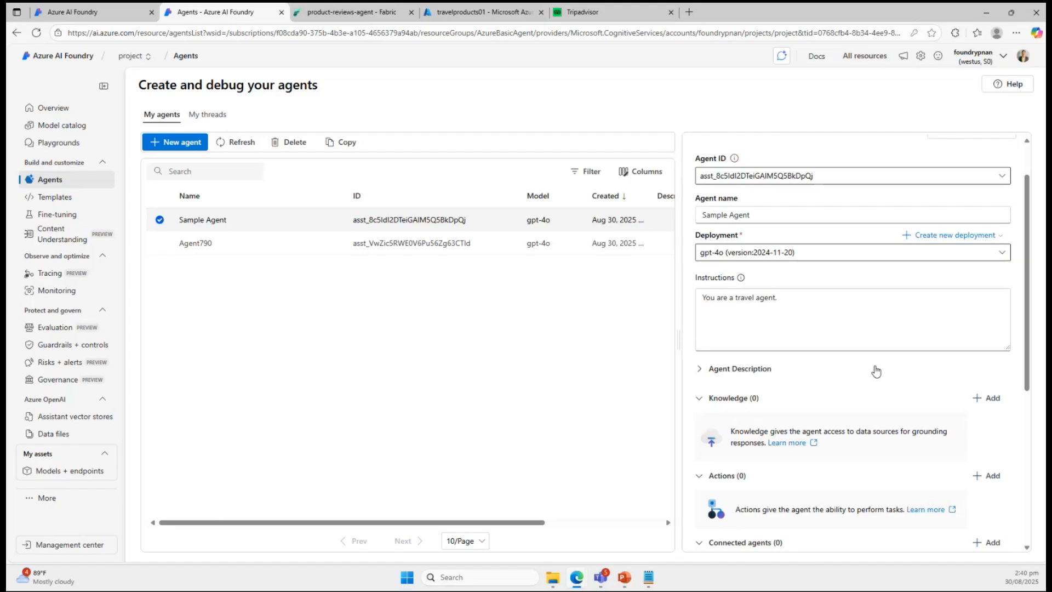
scroll(905, 285, "up", 1)
left_click(961, 188)
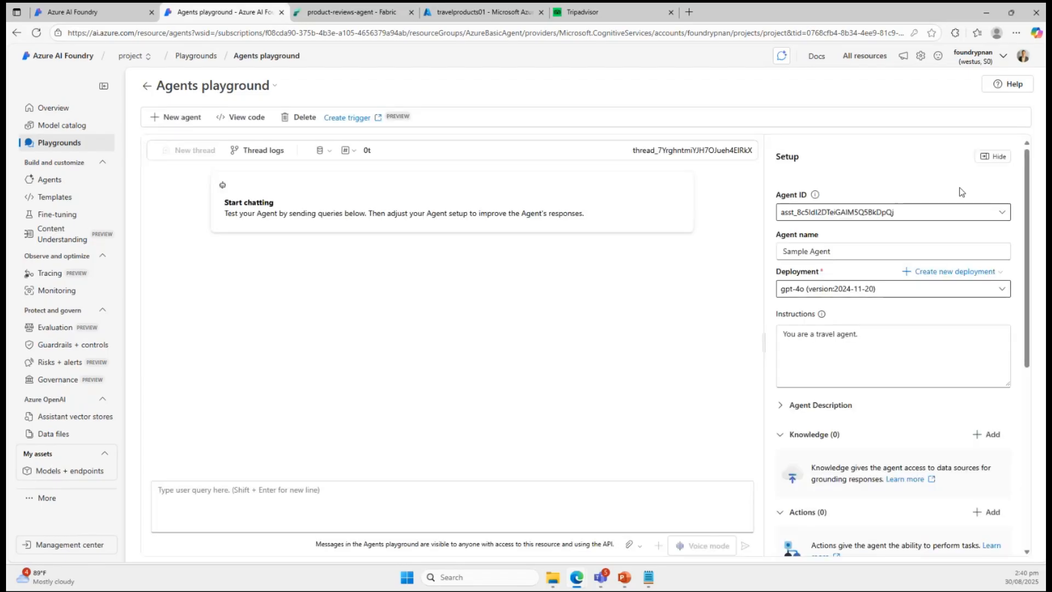
Ask Sample Agent in the playground "What can I do in New York".
scroll(883, 426, "down", 2)
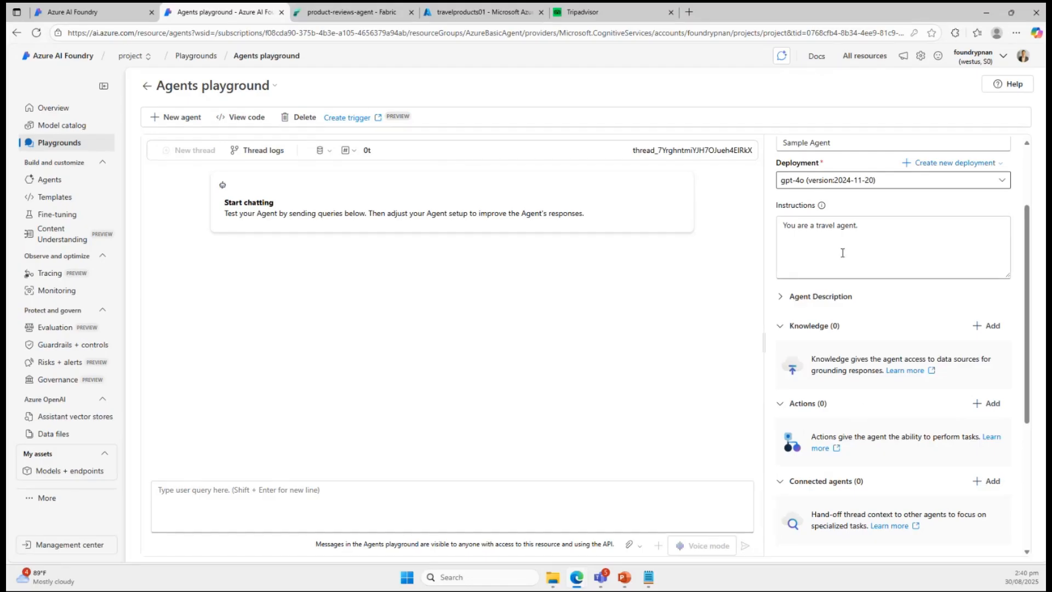
left_click(308, 495)
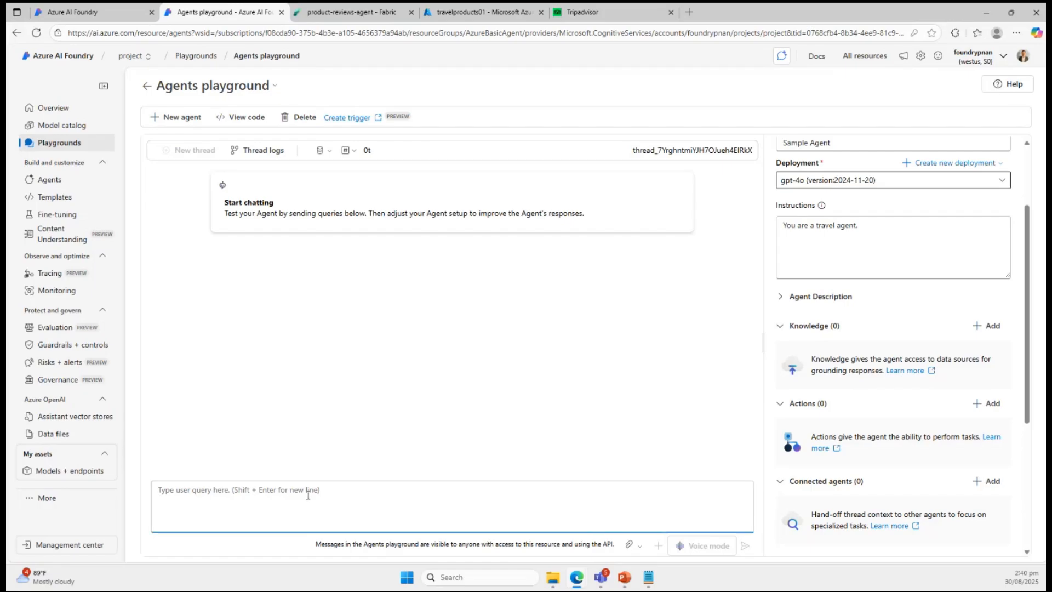
type("What")
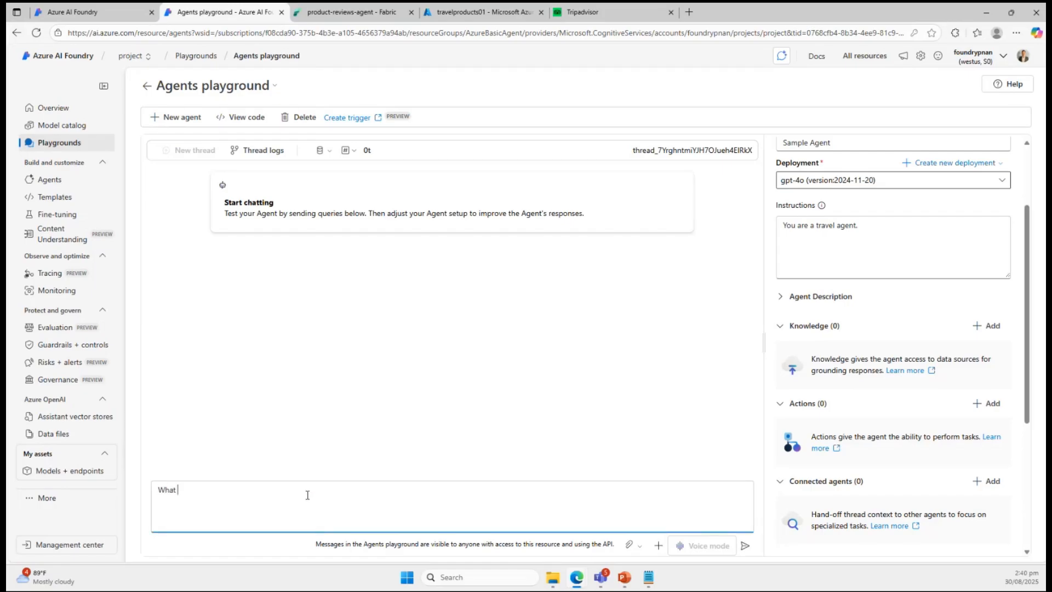
type("can I do in New")
type(" T")
type("York?")
key("Return")
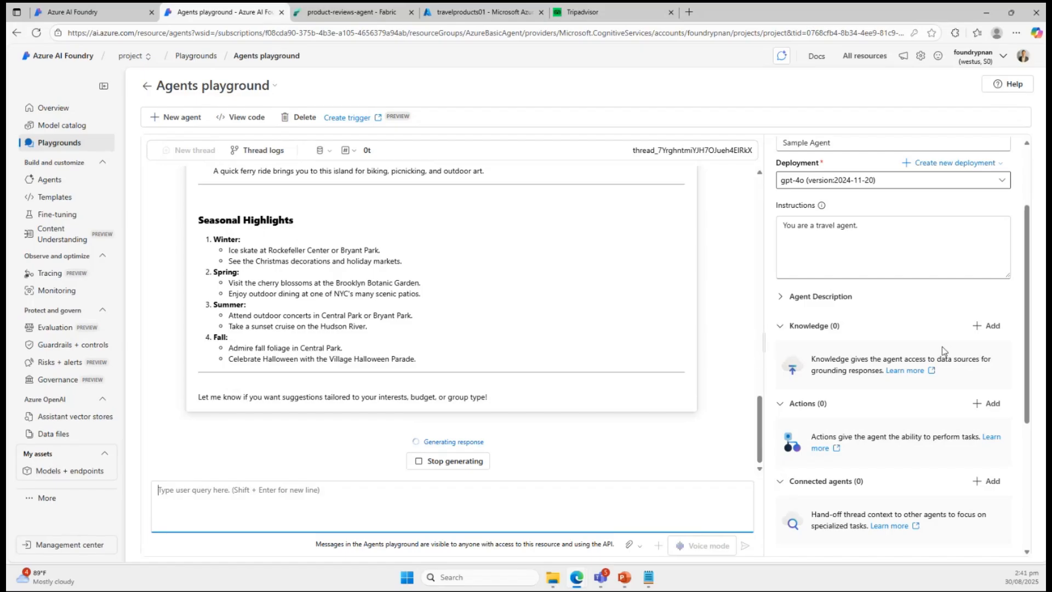
Add the existing Microsoft Fabric connection fabrictool to Sample Agent as a knowledge source.
left_click(992, 327)
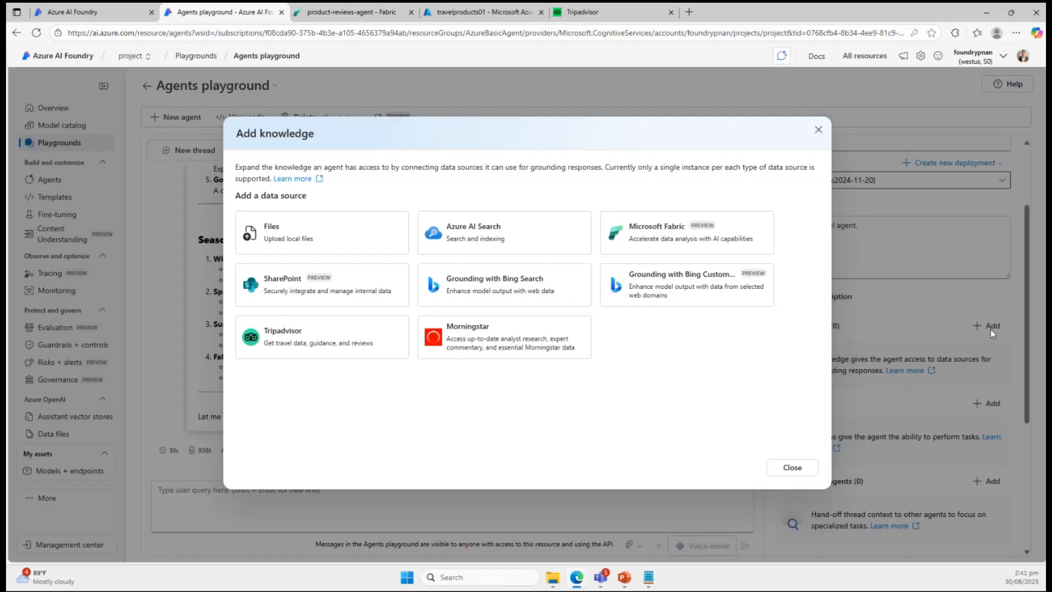
left_click(669, 242)
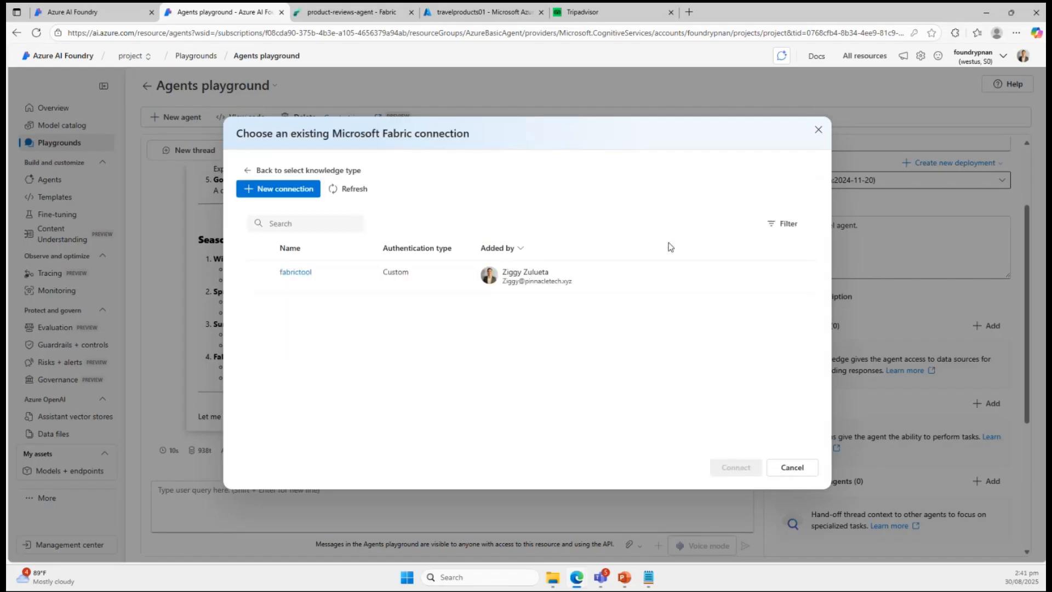
left_click(261, 275)
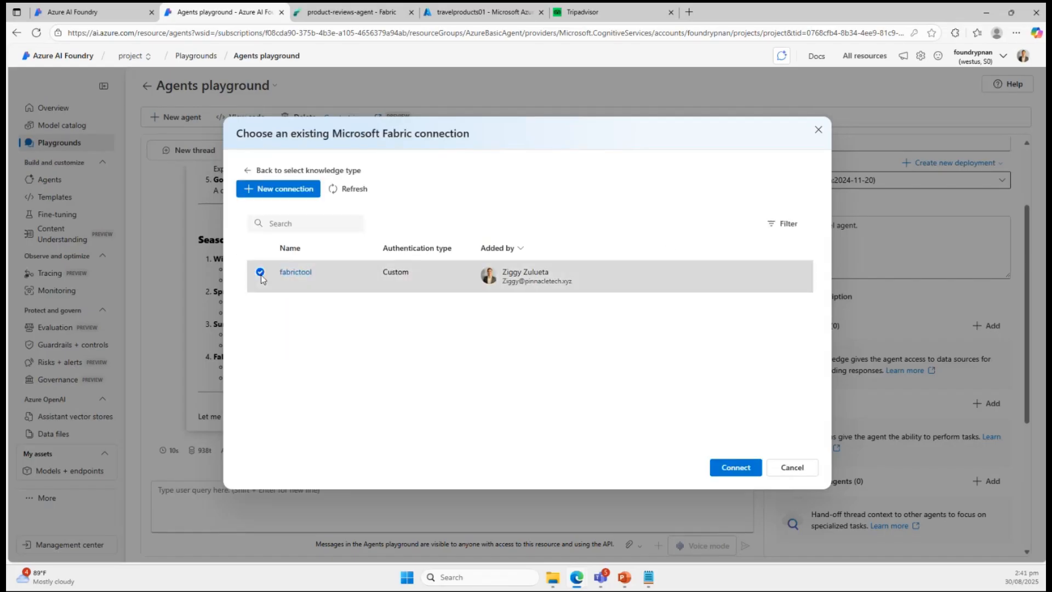
left_click(737, 468)
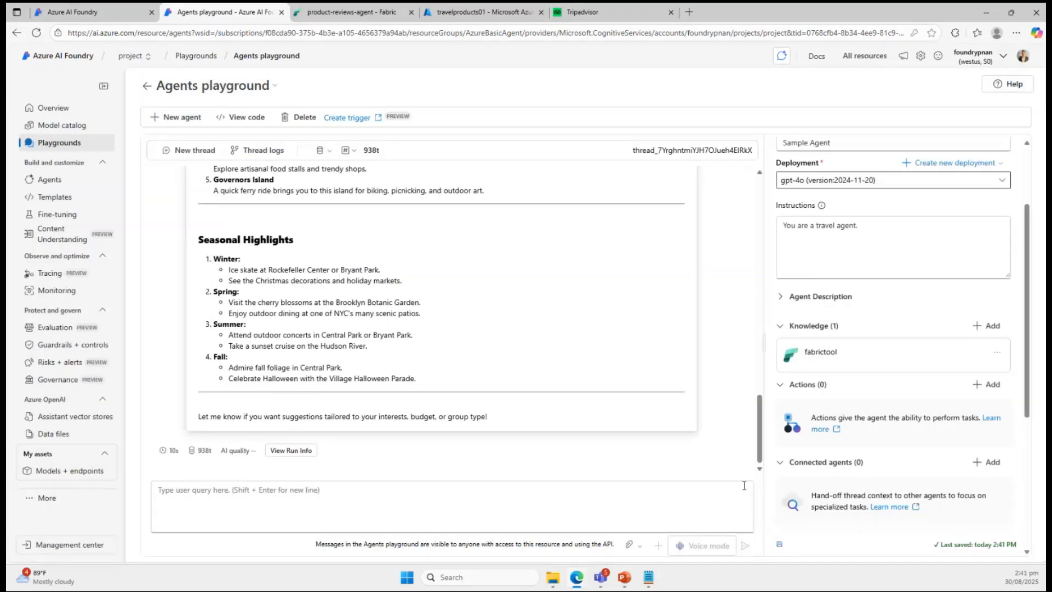
Replace the agent's instructions with "If you are asked questions about product reviews, you will use the fabric tool.".
key("alt+Tab")
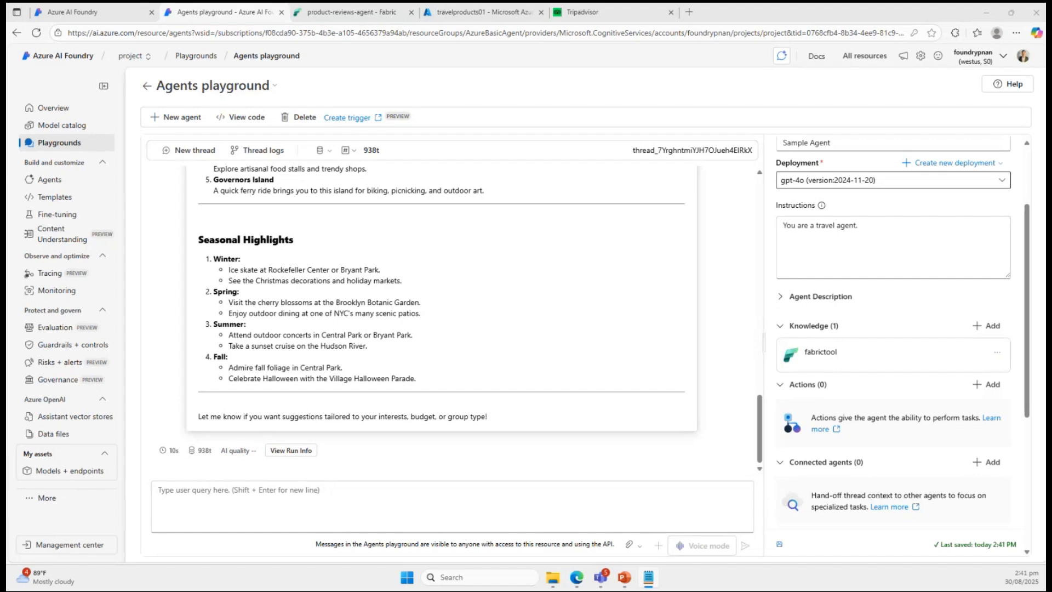
left_click(491, 512)
left_click(851, 249)
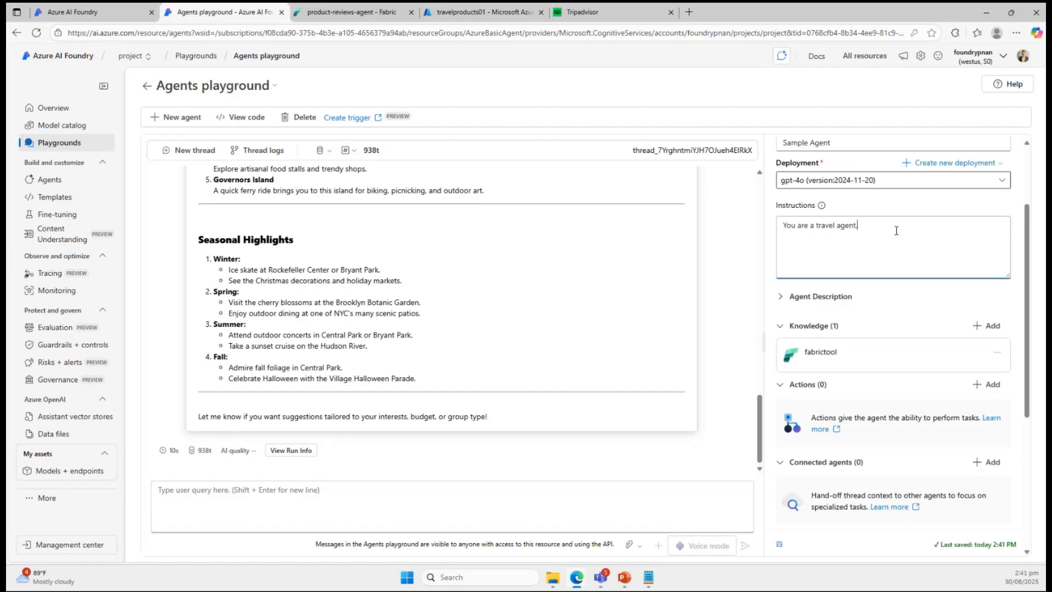
key("ctrl+a")
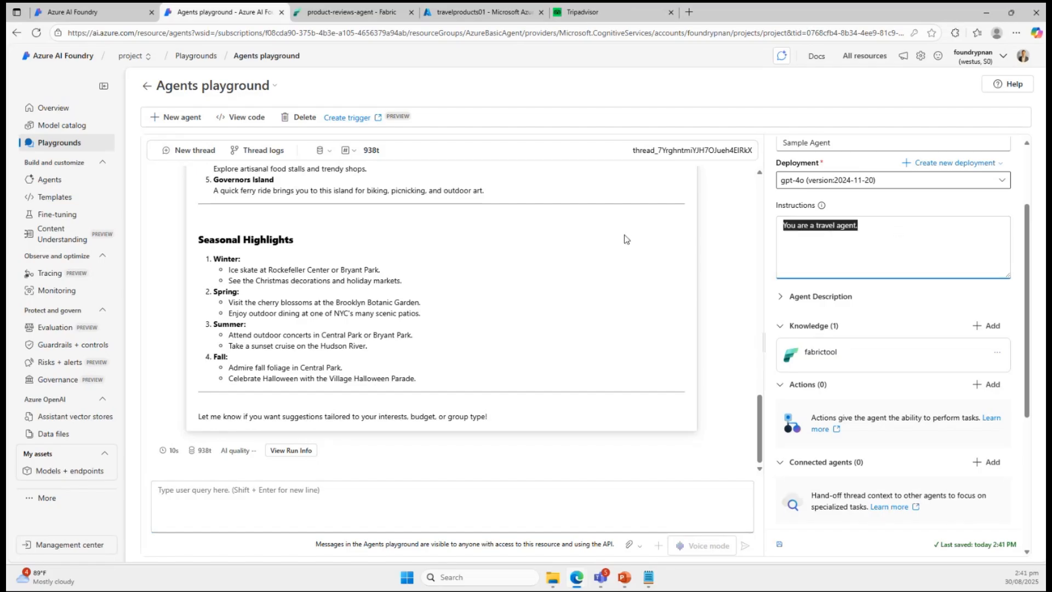
type("If you are")
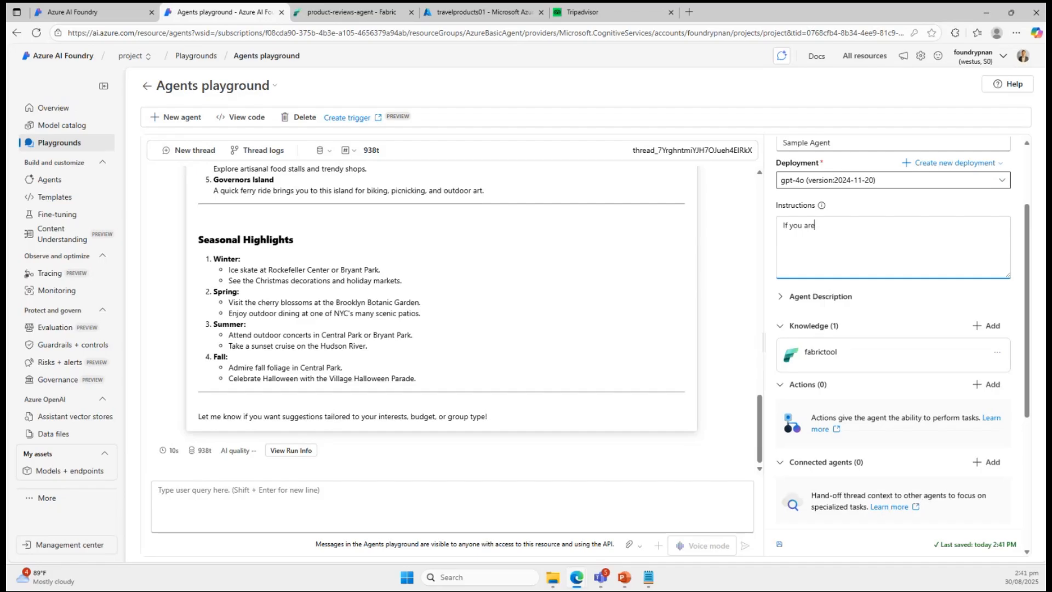
key("alt+Tab")
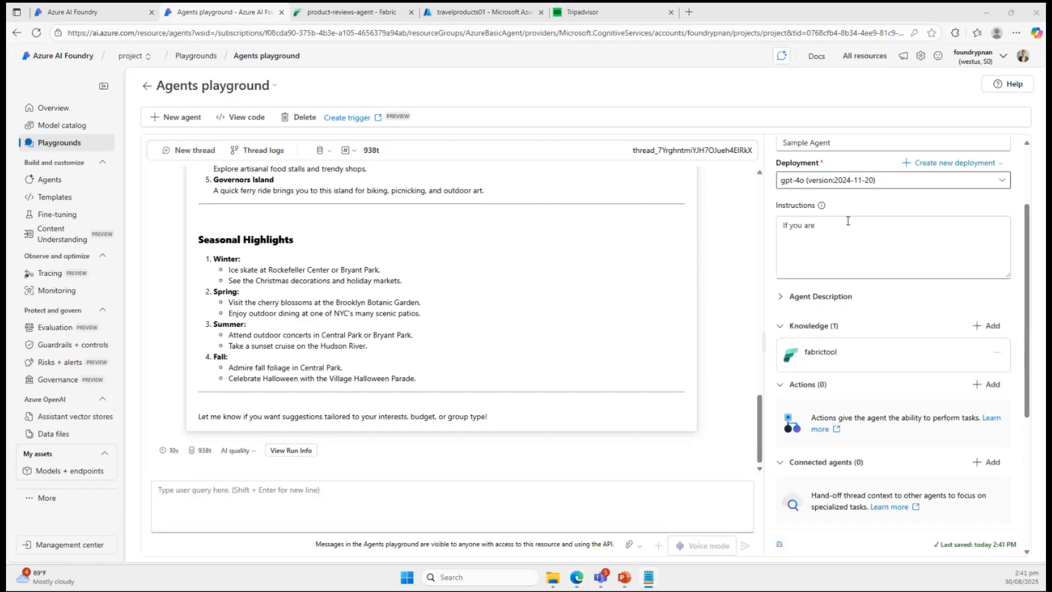
left_click_drag(781, 230, 819, 229)
type("If you are asked questions about product reviews, you will use the fabric tool.")
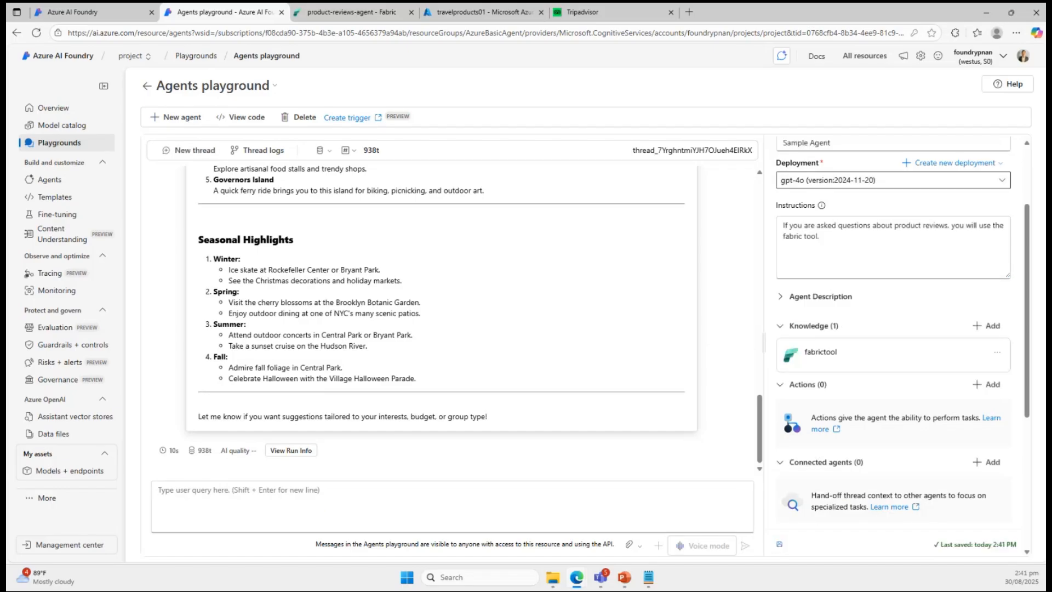
Ask the agent in the playground chat "What do people say about the adventure seeker sling bag?".
key("alt+Tab")
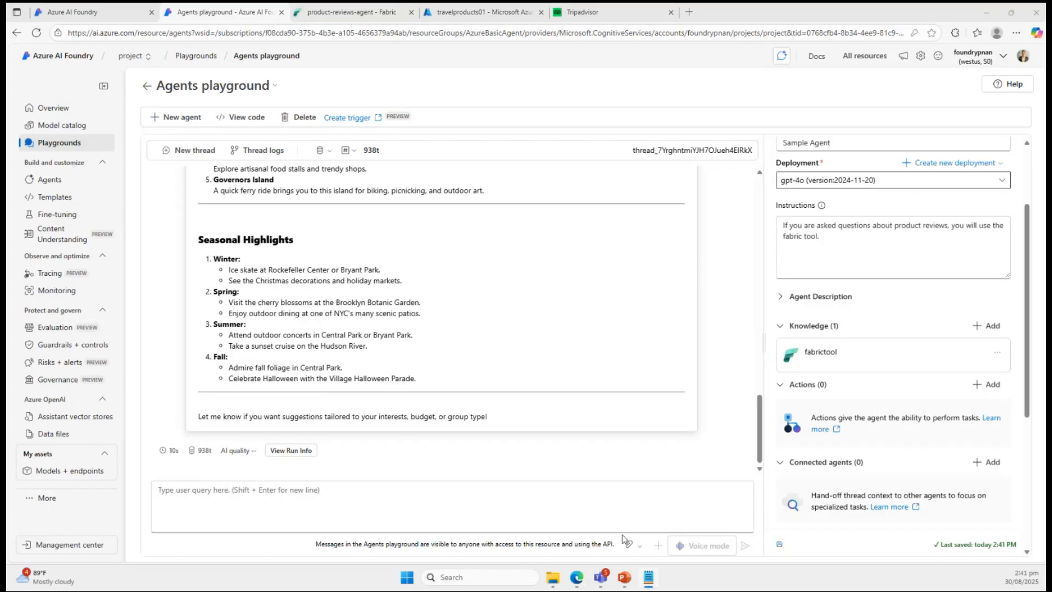
key("alt+Tab")
type("What do people say about the adventure seeker sling bag?")
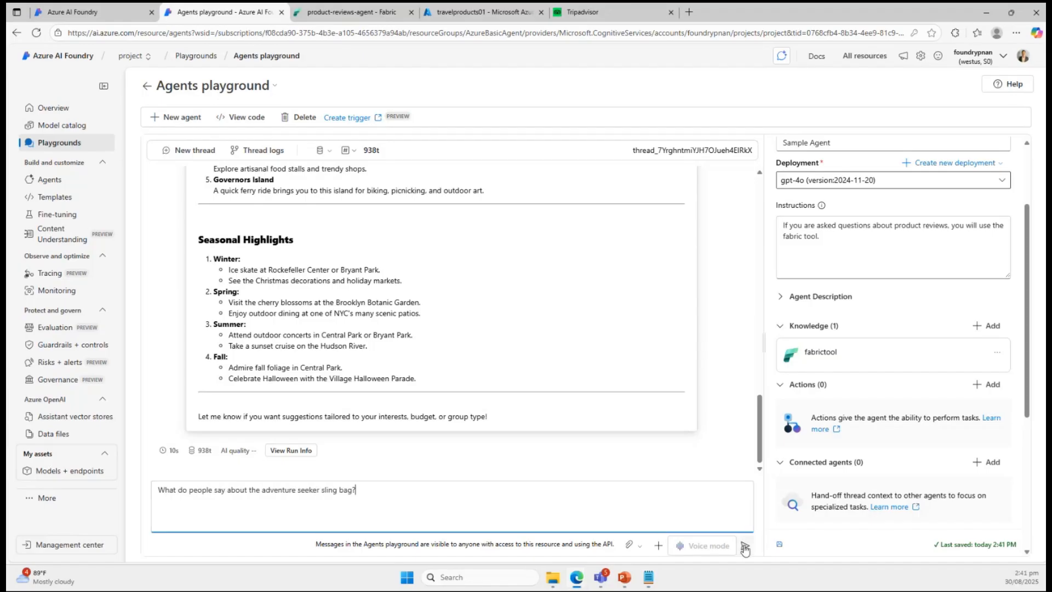
left_click(745, 547)
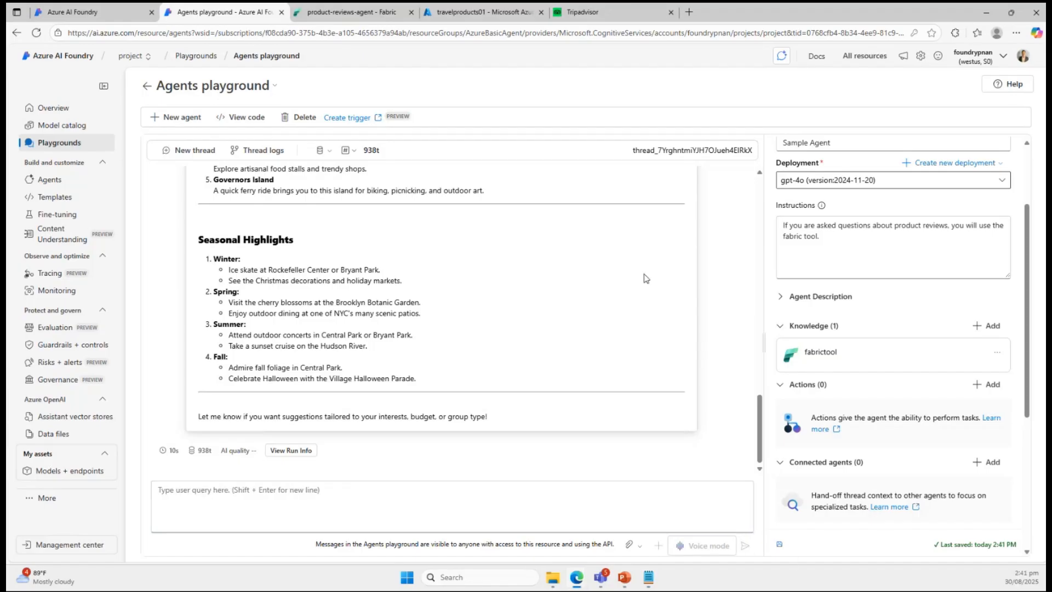
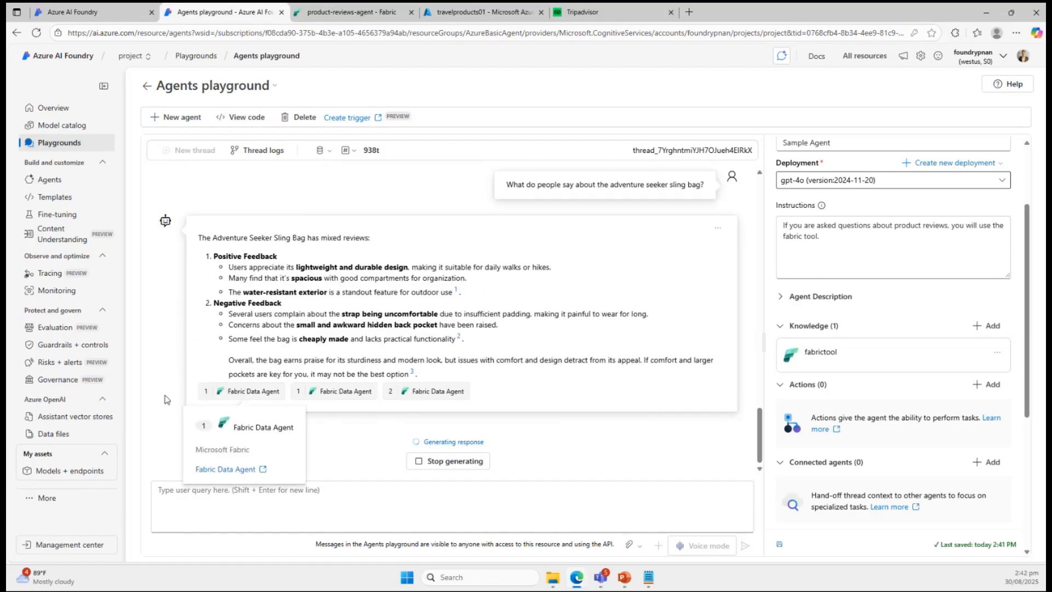
Start adding an Azure AI Search knowledge source to Sample Agent, using the project index travelproducts (1).
mouse_move(303, 396)
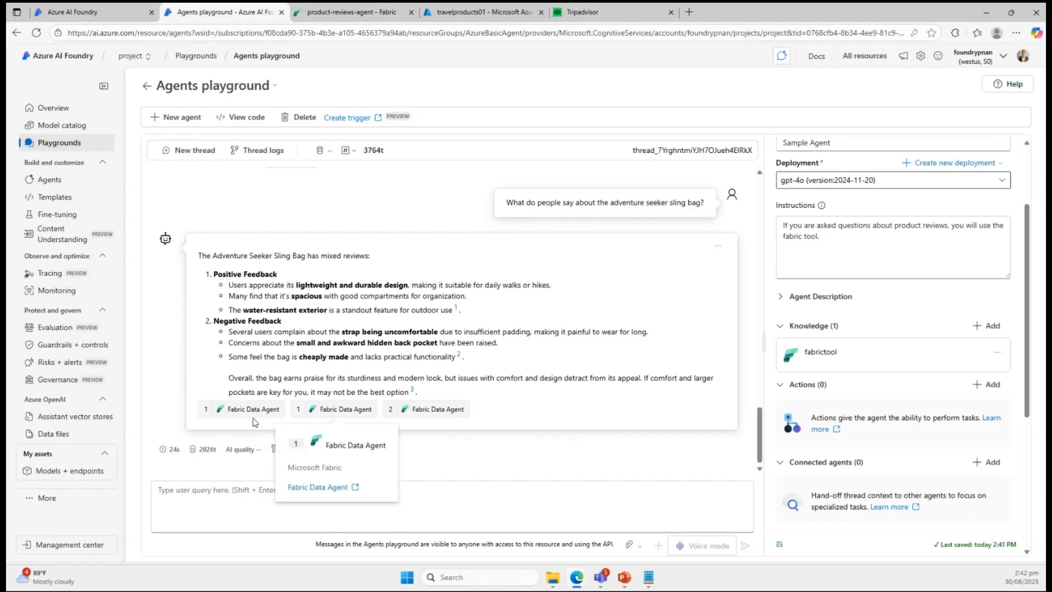
mouse_move(420, 412)
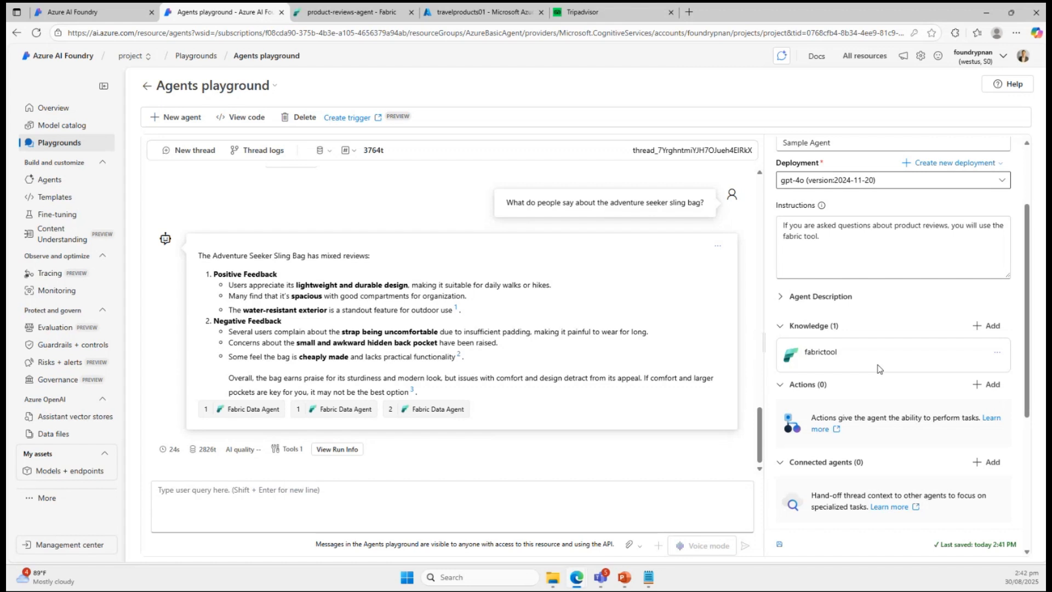
left_click(986, 329)
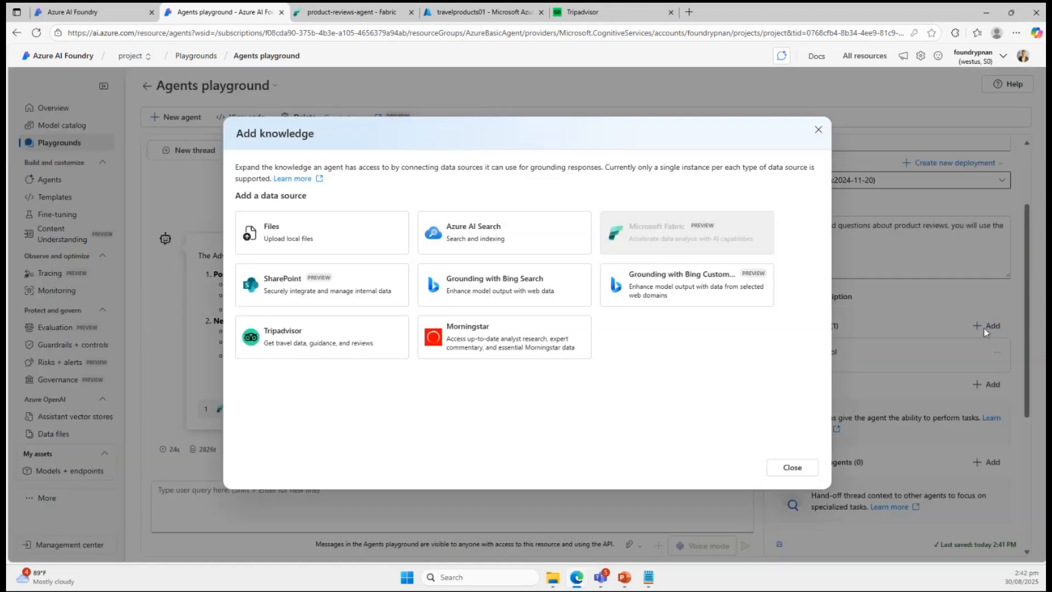
left_click(513, 242)
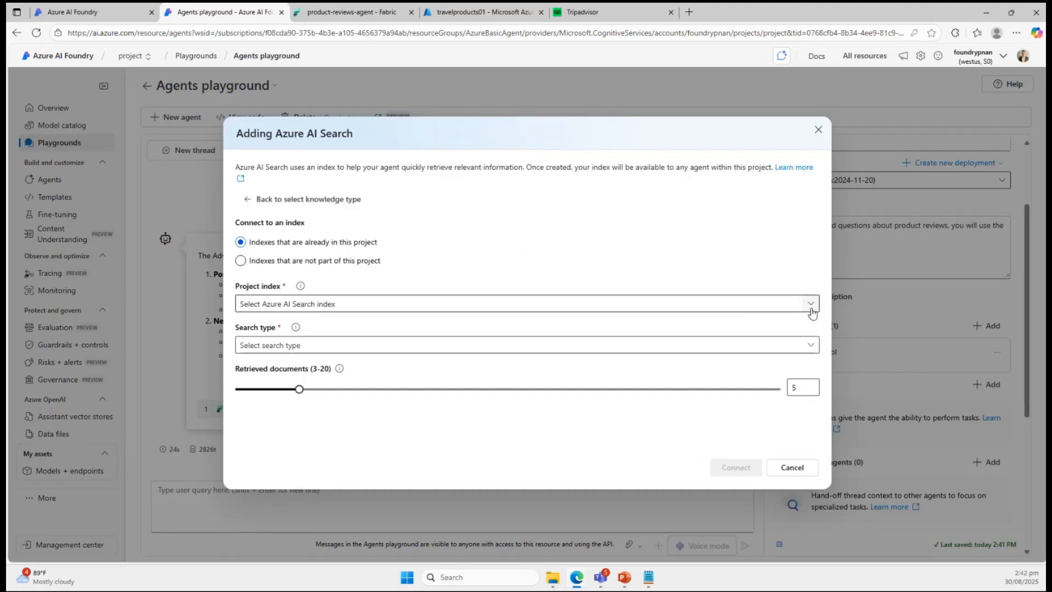
left_click(815, 311)
left_click(290, 323)
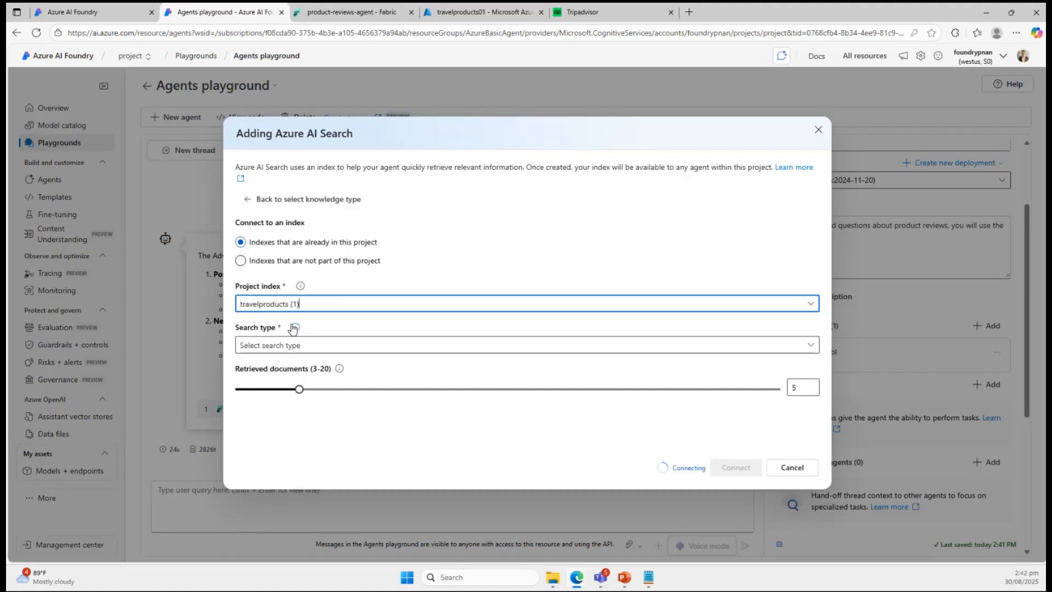
Check the contents of the travelproducts01 index in the Azure portal's search explorer, and return to the Agents playground.
left_click(482, 12)
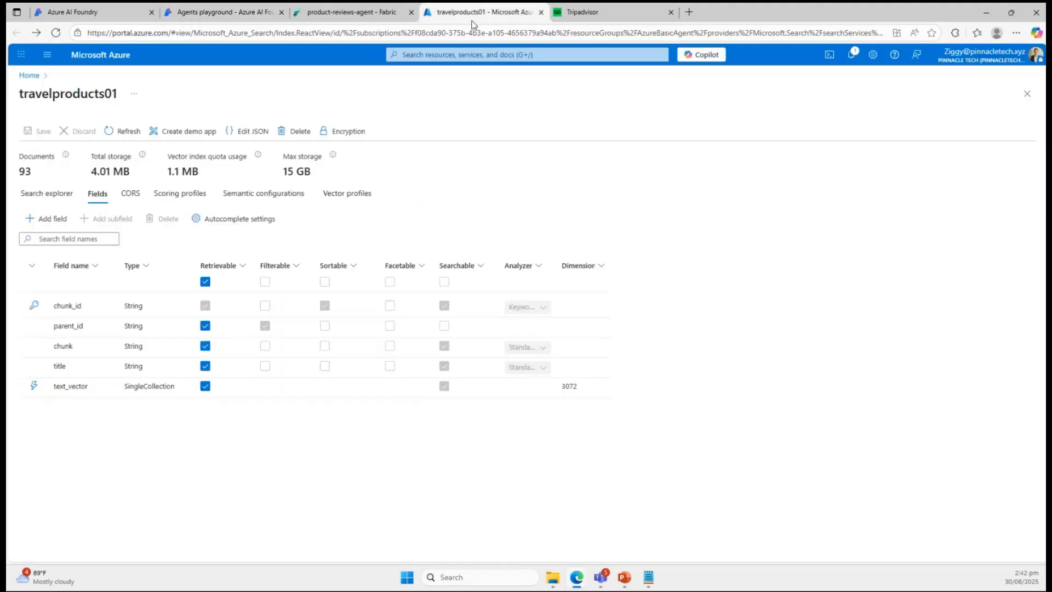
left_click(74, 204)
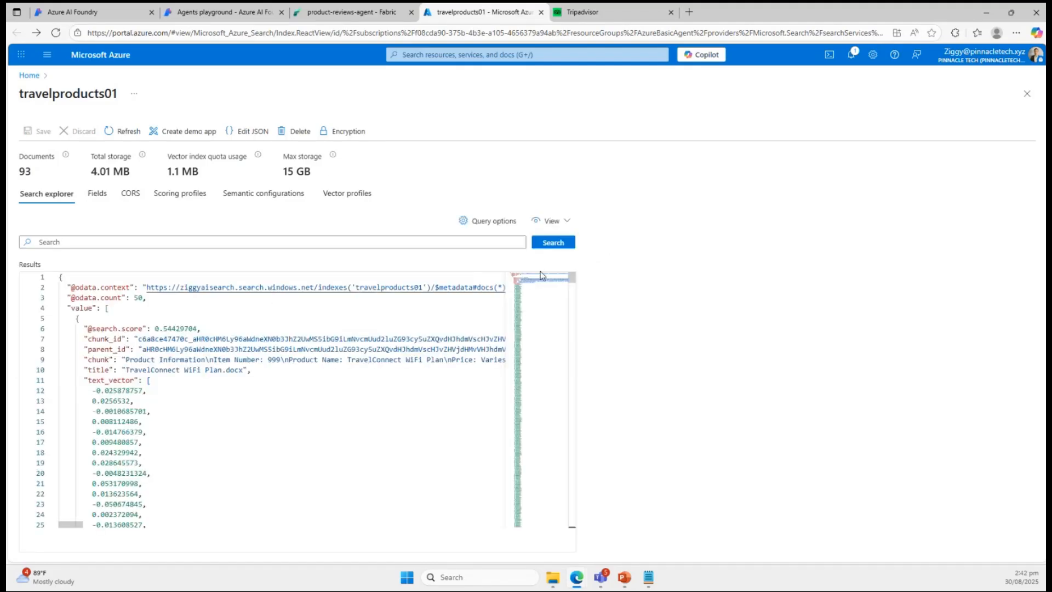
left_click(189, 10)
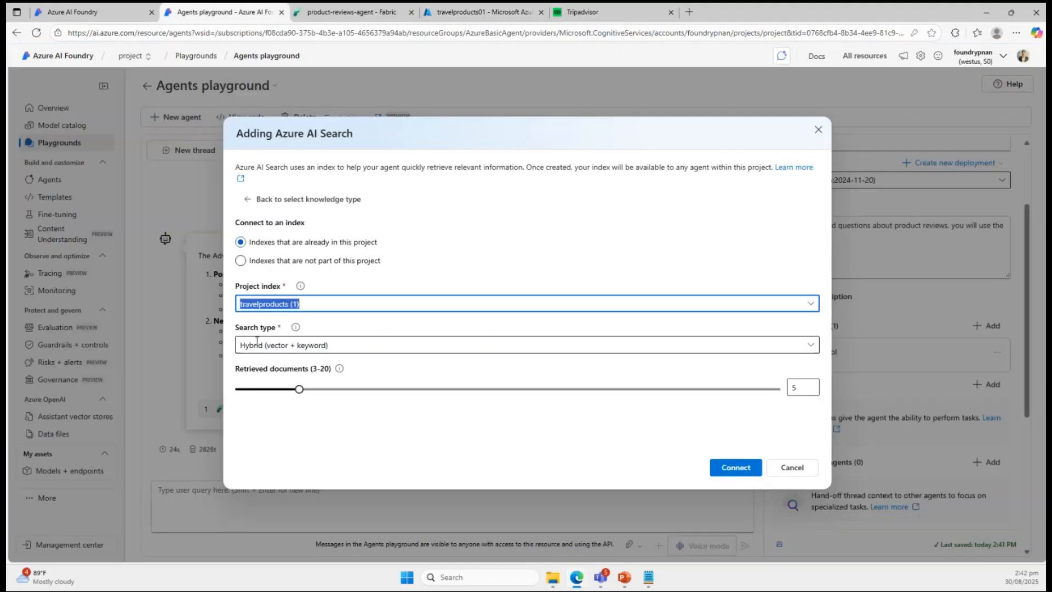
Set the search type to Hybrid + semantic and connect the Azure AI Search index to the agent.
left_click(813, 346)
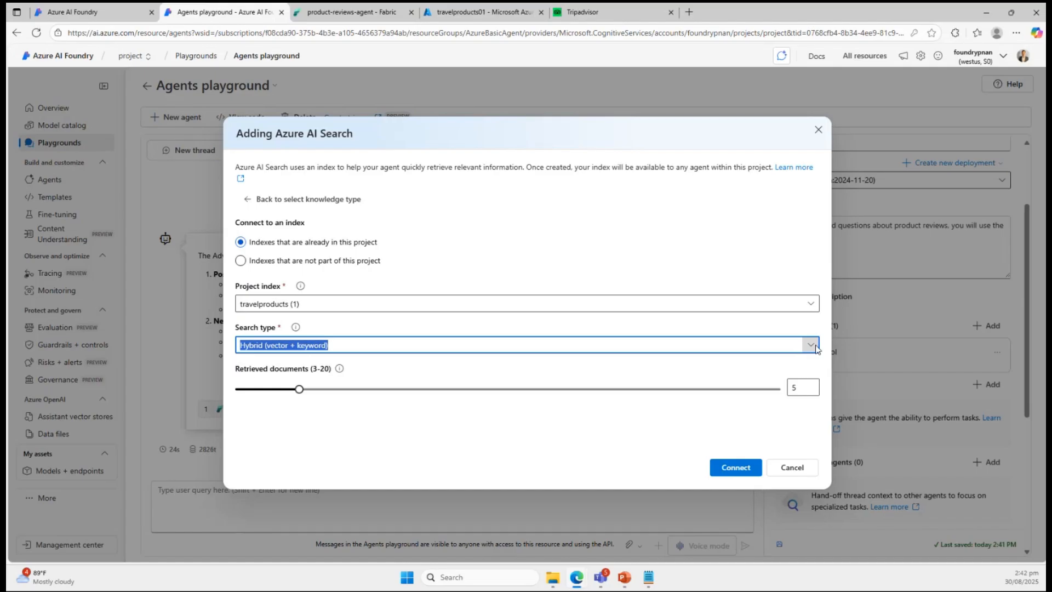
left_click(309, 442)
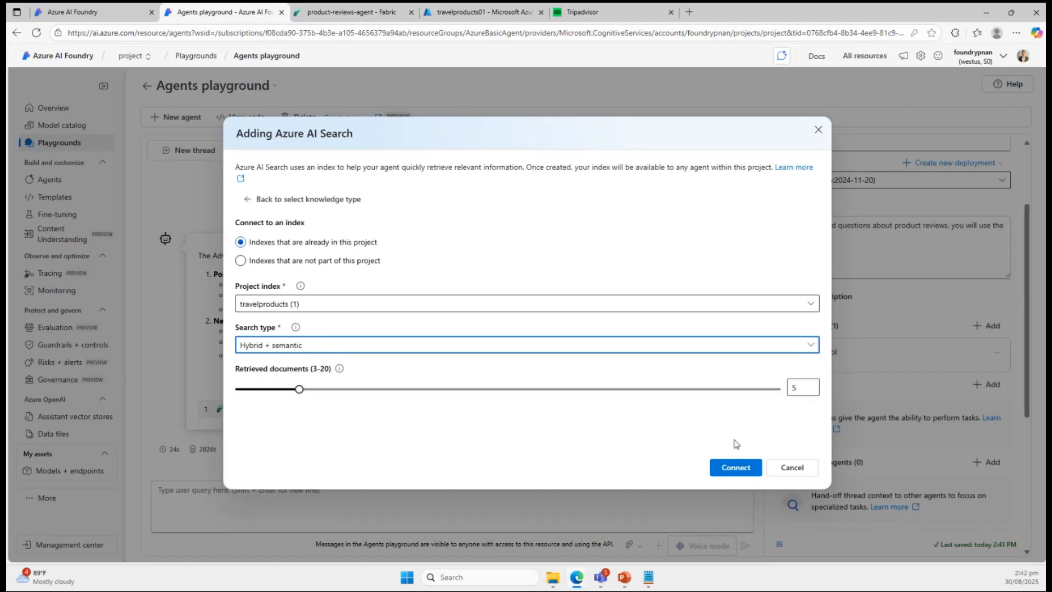
left_click(723, 471)
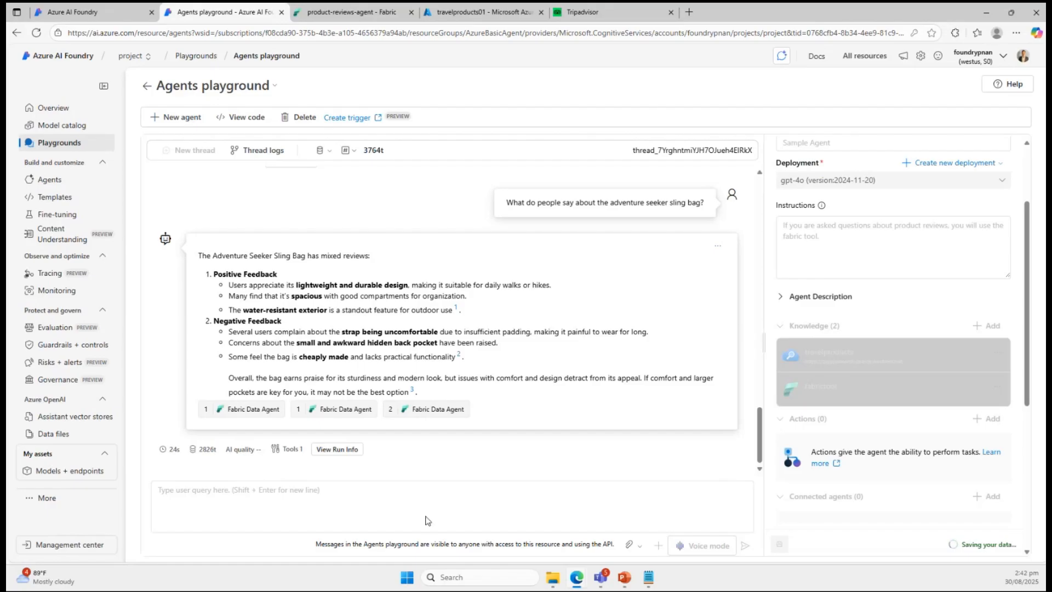
Ask the agent in the playground chat "Tell more the features of this bag".
left_click(433, 490)
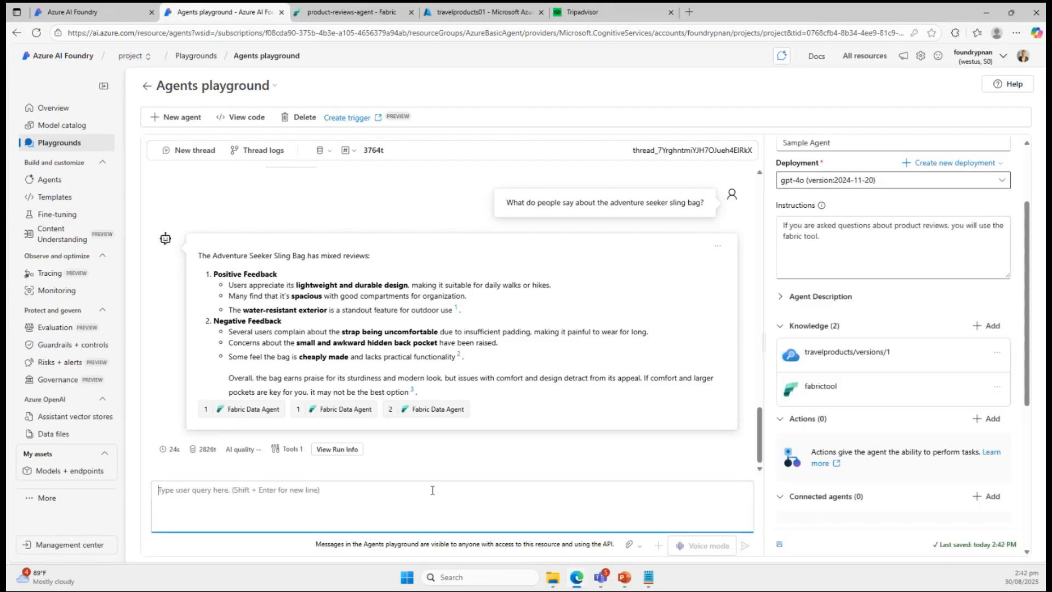
type("Tell")
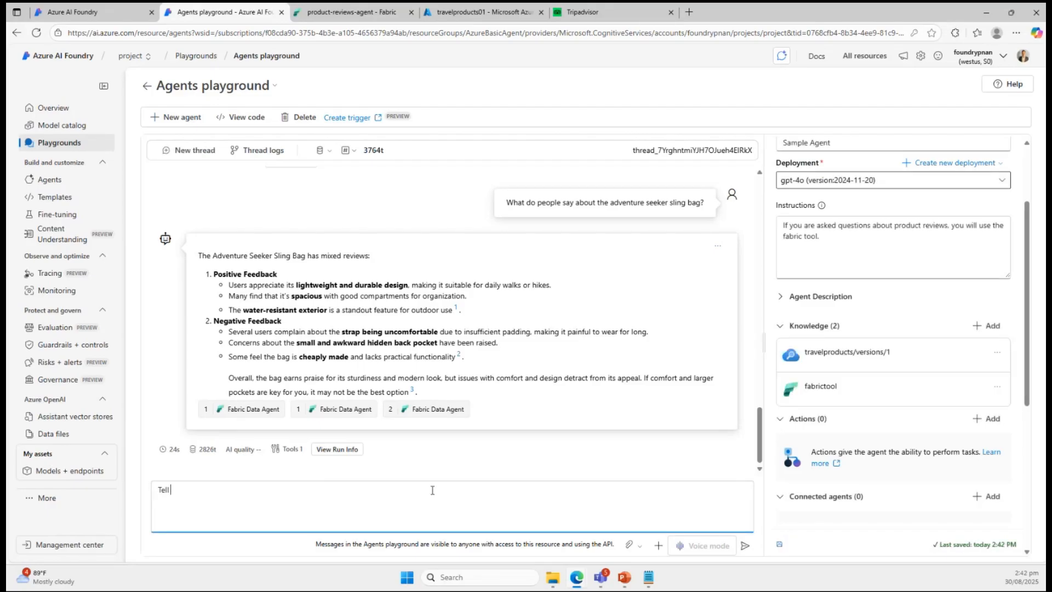
type("e more the features of this bag")
key("Return")
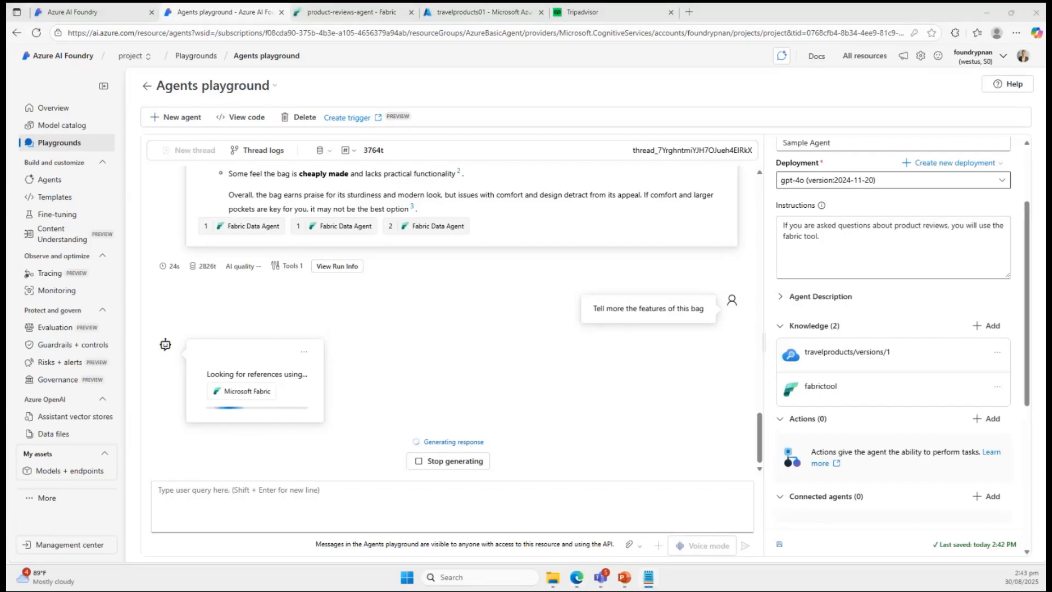
Add a second line to the agent's instructions: "If you are asked questions about product information, you will use the azure ai search tool.".
left_click(810, 254)
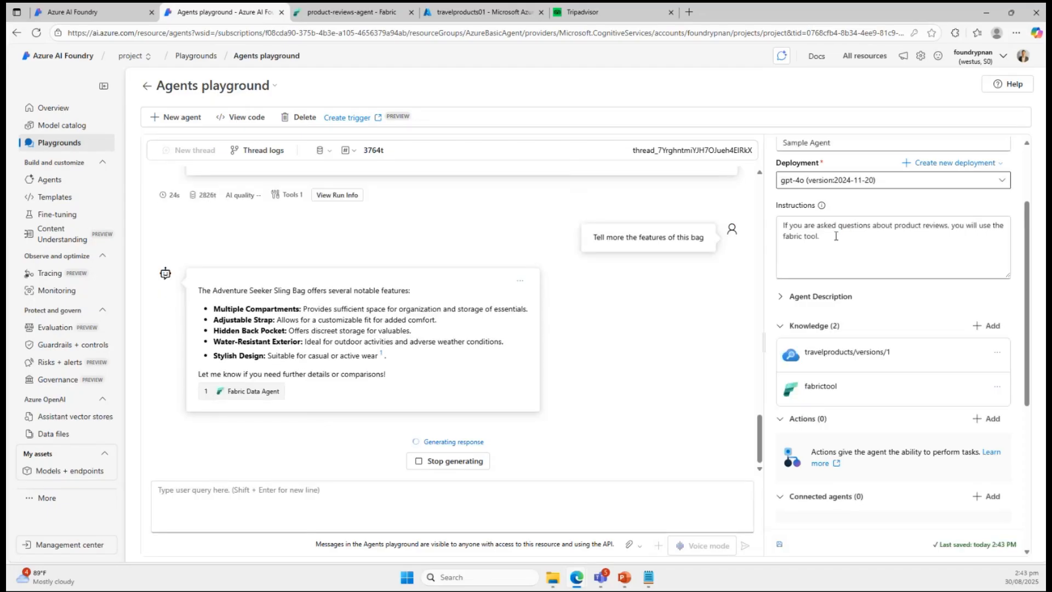
left_click(821, 245)
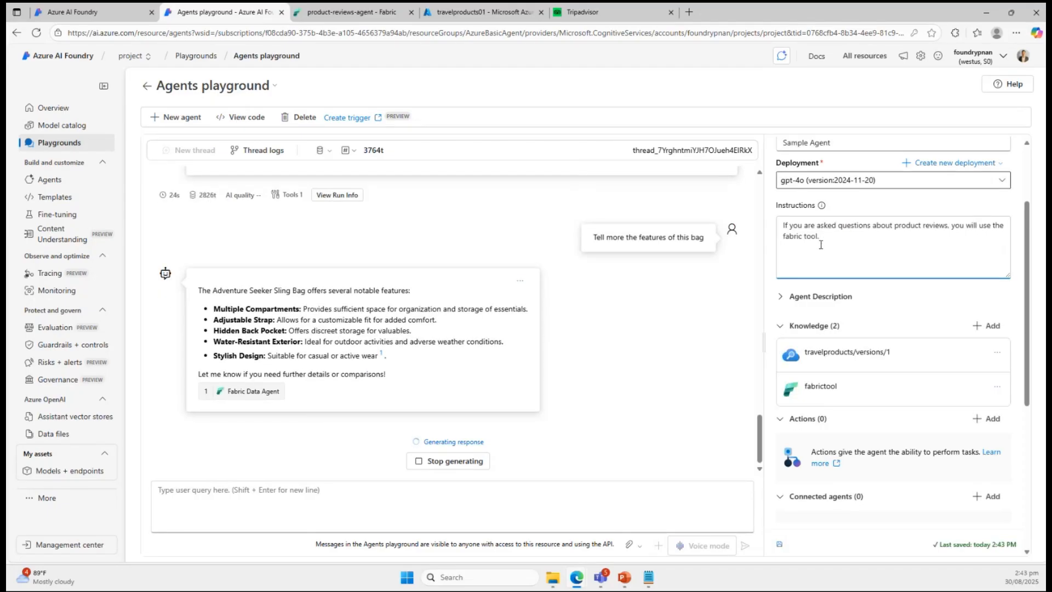
type("If you are asked questions about product information, you will use the azure ai search tool.")
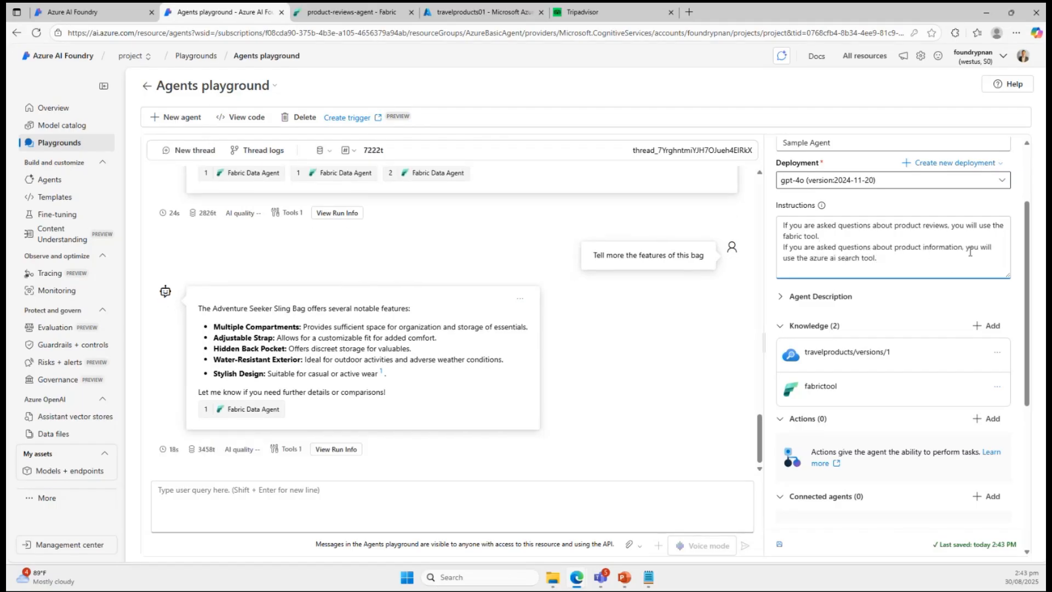
left_click(477, 535)
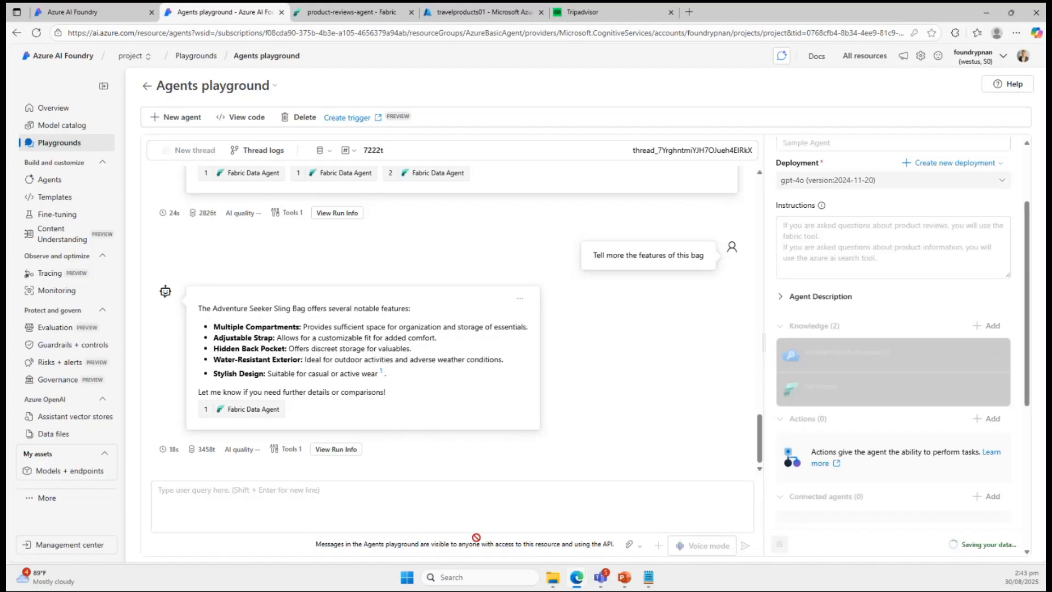
Reuse the previous question to ask "Tell more the features of this adventures seeker sling bg" and review the agent's answer.
left_click_drag(589, 261, 707, 266)
key("ctrl+c")
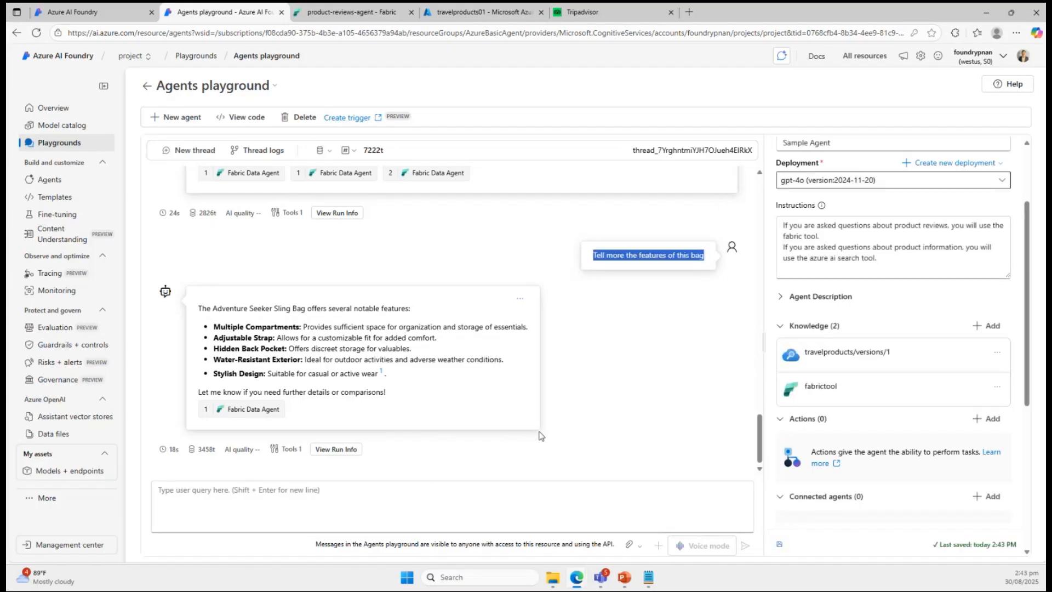
left_click(492, 492)
key("ctrl+v")
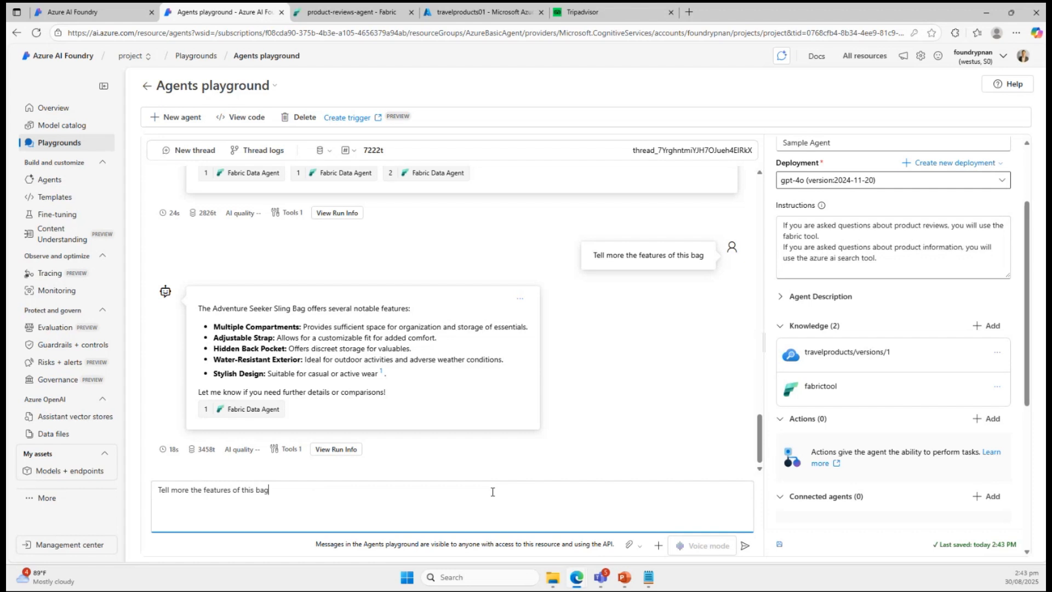
key("BackSpace")
type("adventures seeker sling bg")
key("Return")
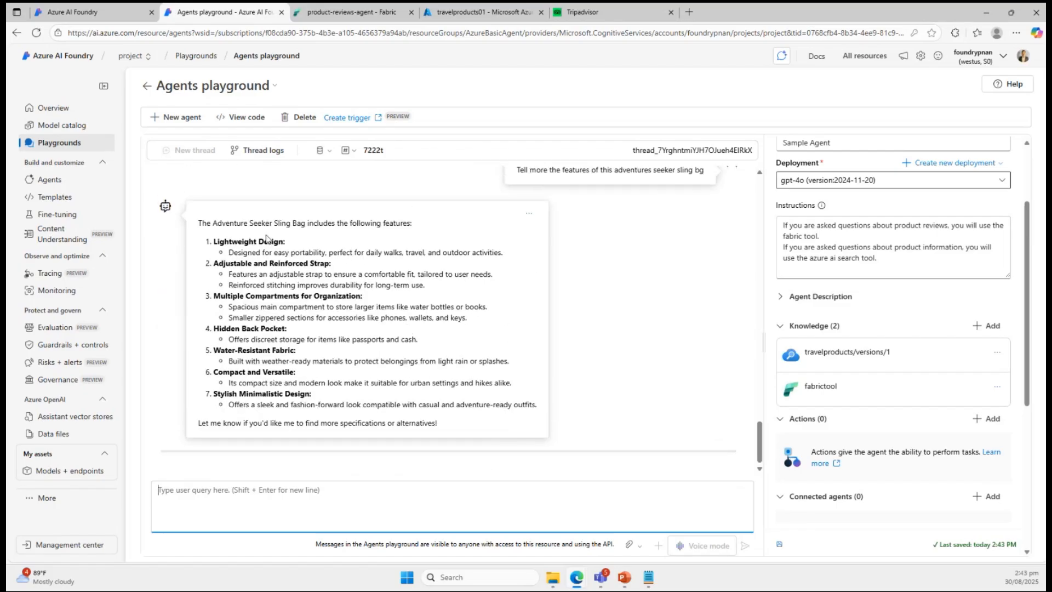
scroll(297, 265, "up", 3)
scroll(407, 291, "down", 1)
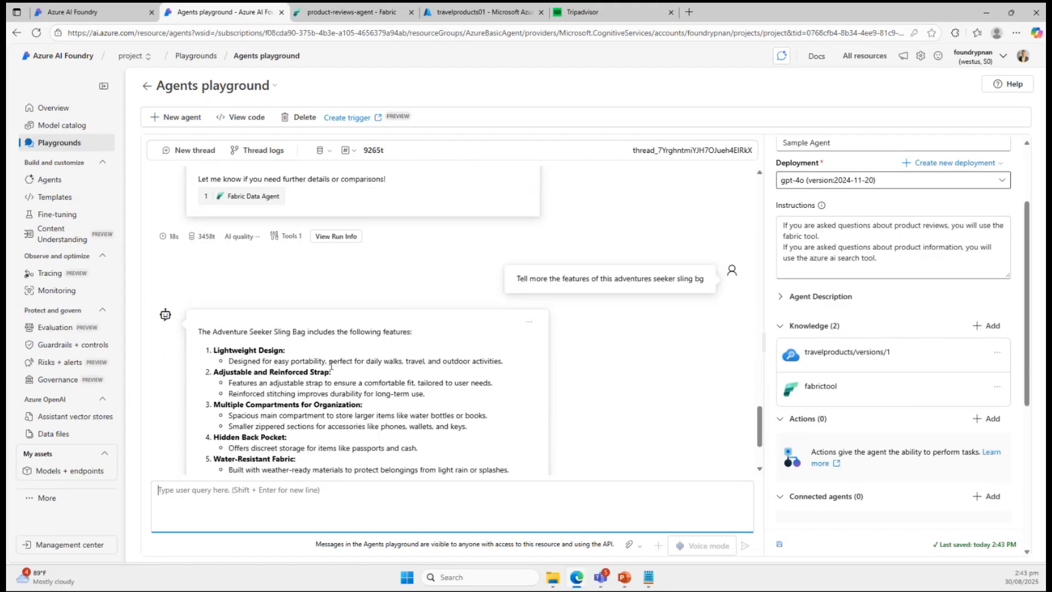
scroll(331, 366, "down", 2)
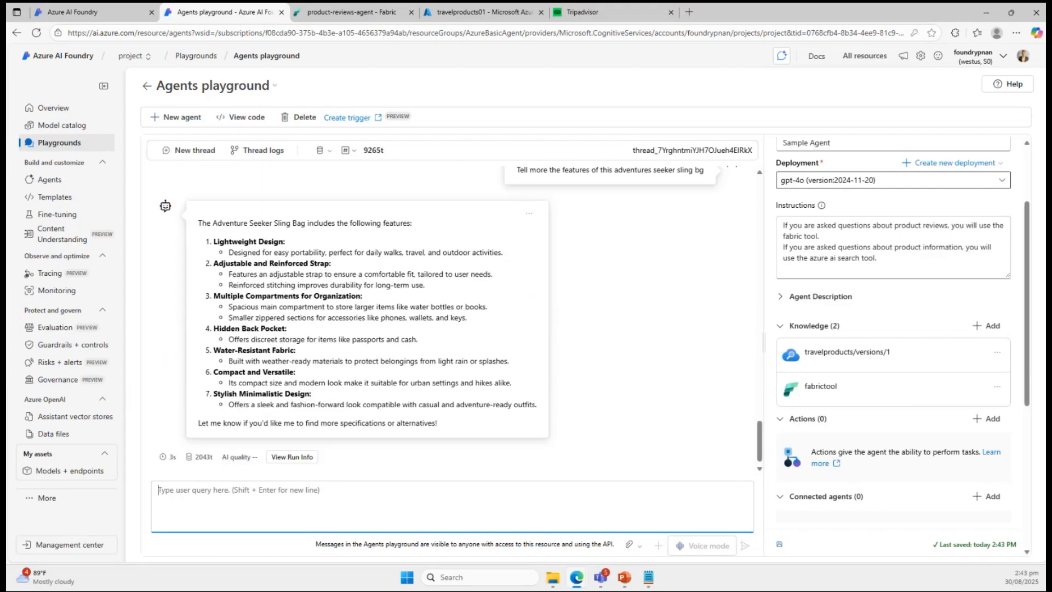
Ask the agent in the same thread "how about the features of the adventure pro hiking bag".
key("alt+Tab")
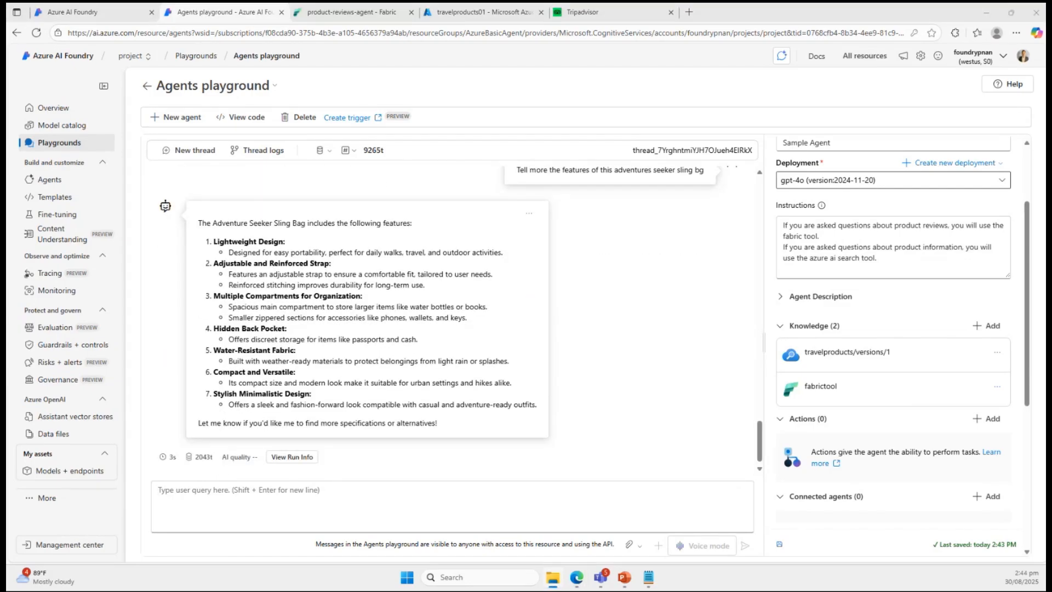
left_click(325, 497)
type("how")
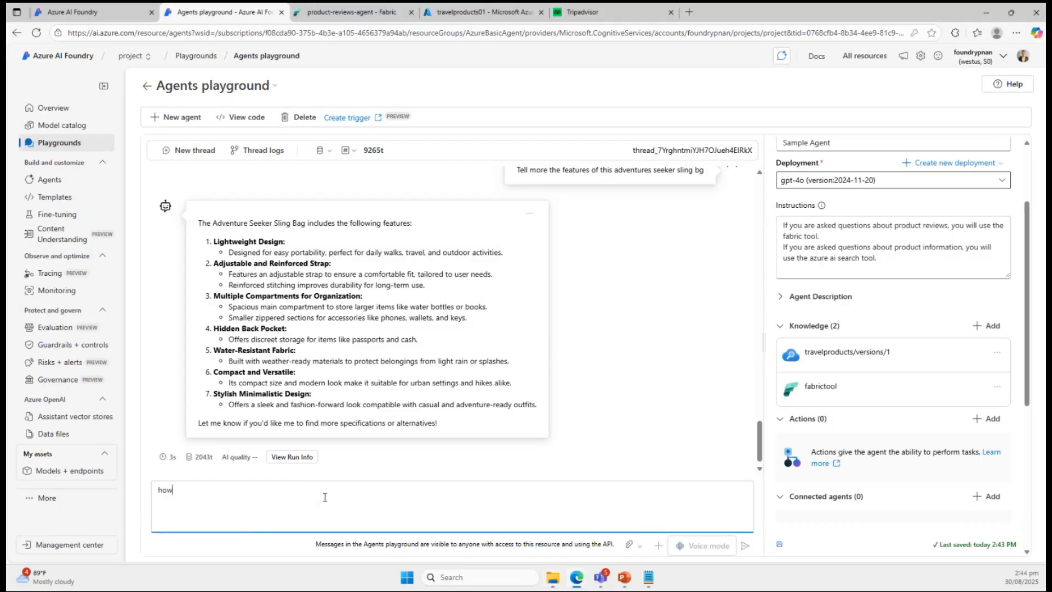
type(" about the features of the adven")
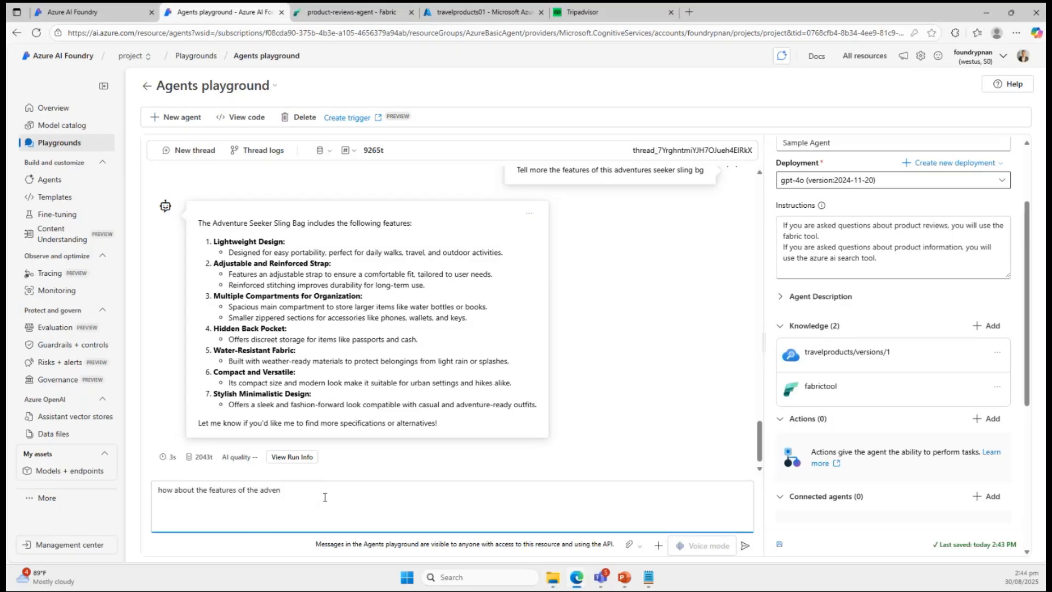
type("ture pro hiking bag")
key("Return")
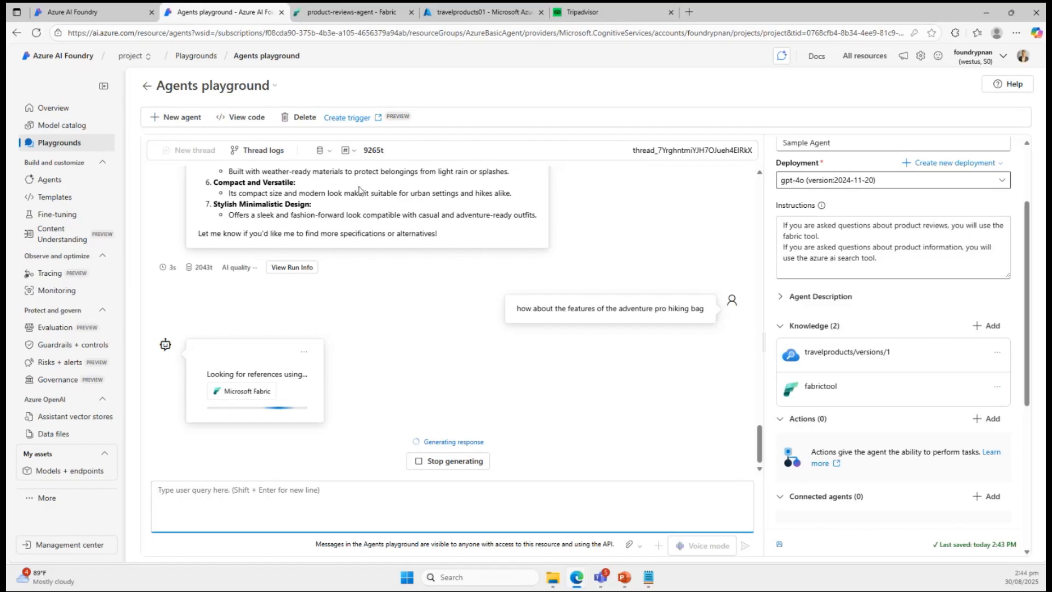
Leave the current thread and reopen Sample Agent in the playground from the project's agents list.
left_click(304, 351)
left_click(337, 334)
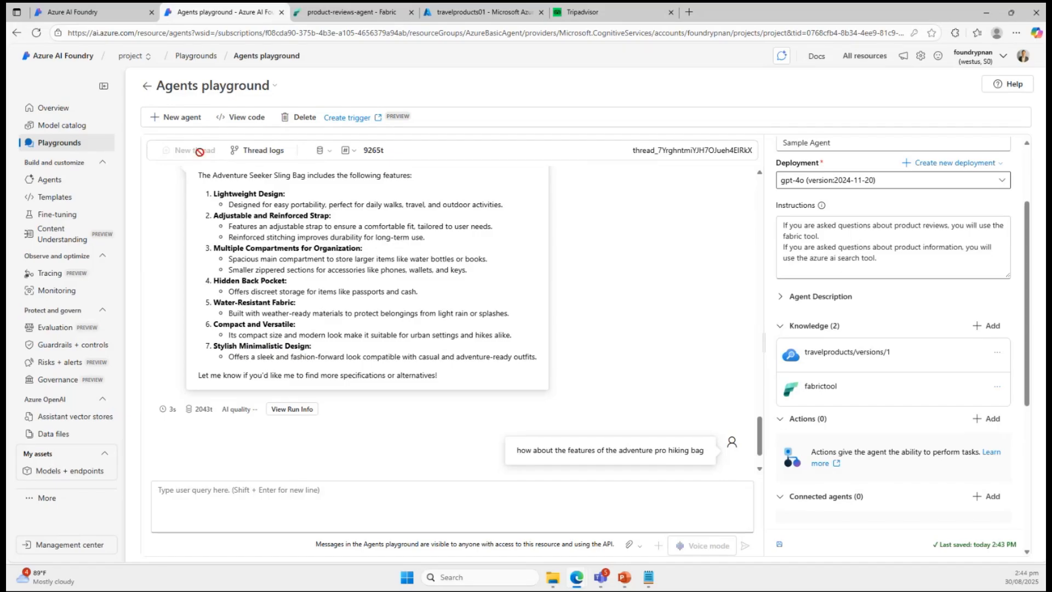
left_click(54, 182)
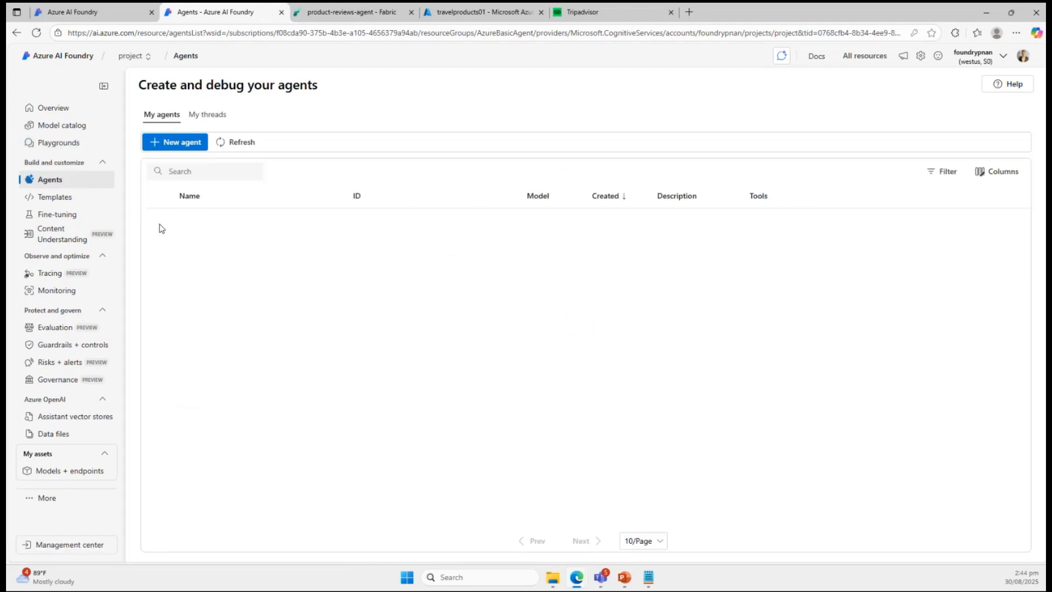
left_click(160, 225)
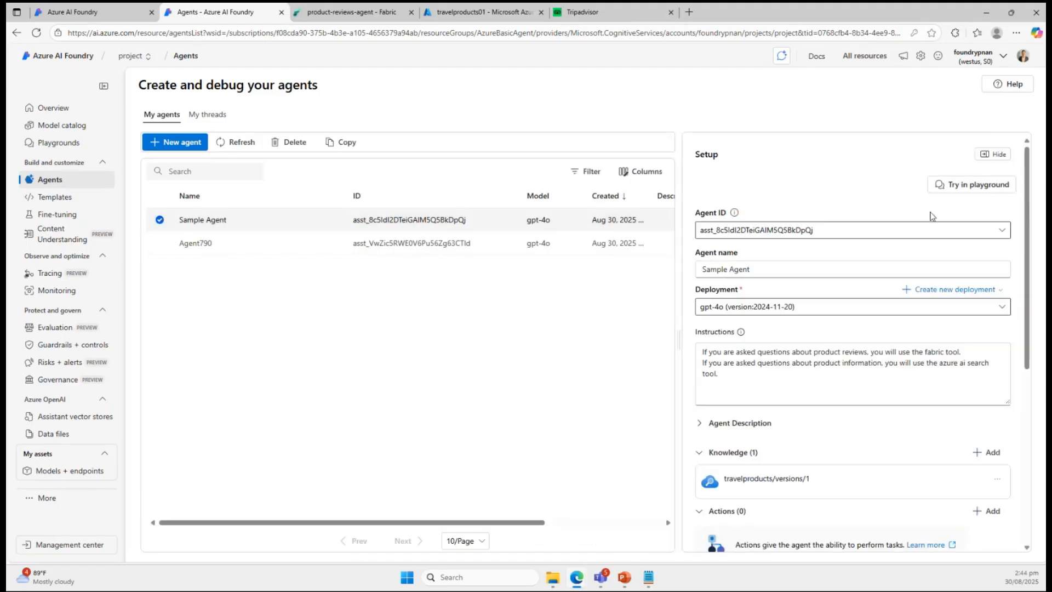
left_click(966, 184)
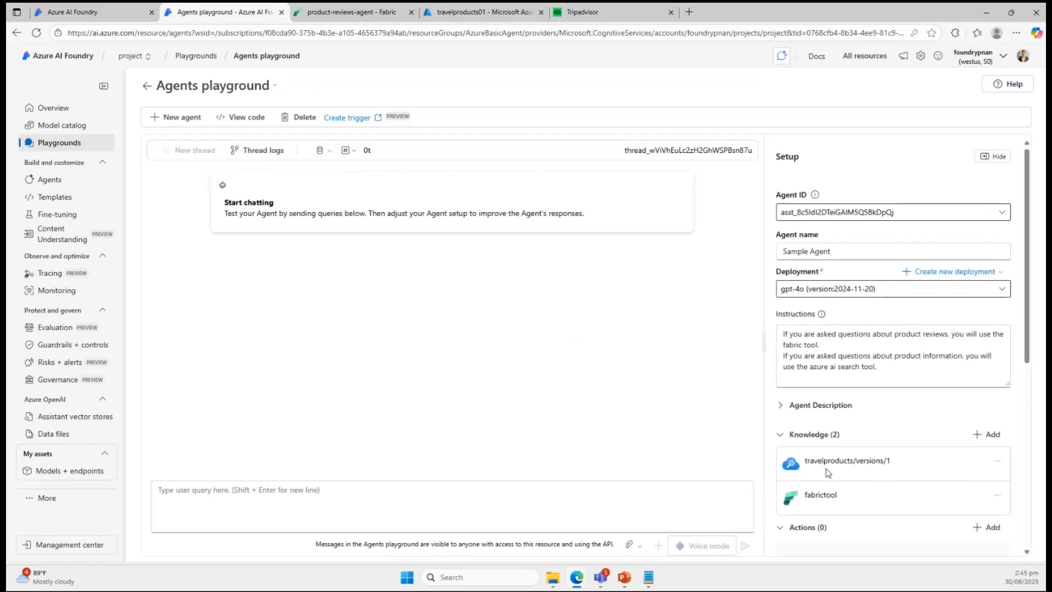
Ask the agent in the new thread "What are the features of the adventure seeker sling bag".
left_click(337, 489)
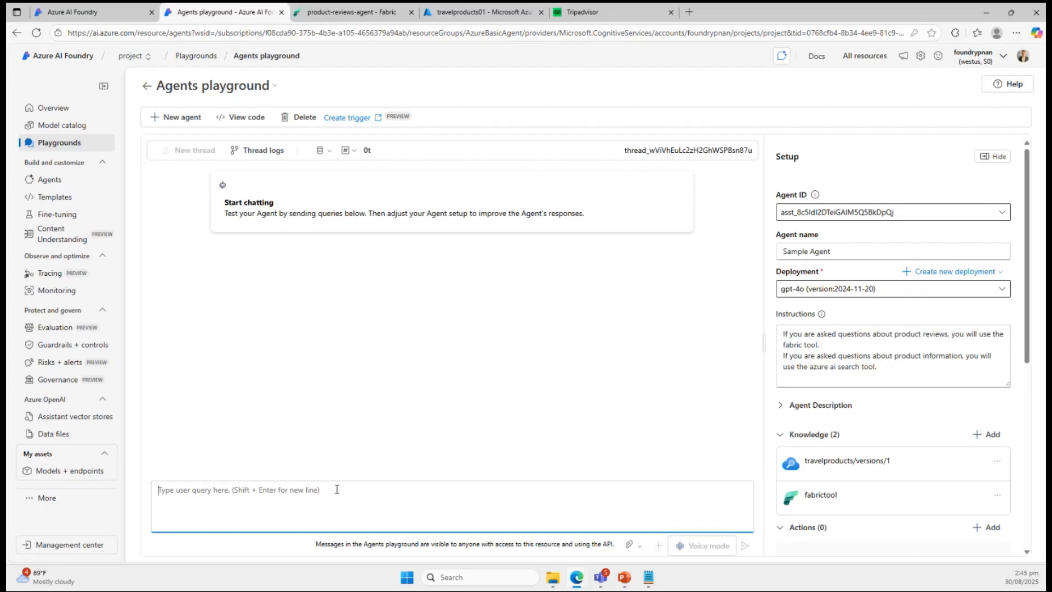
type("What are teh")
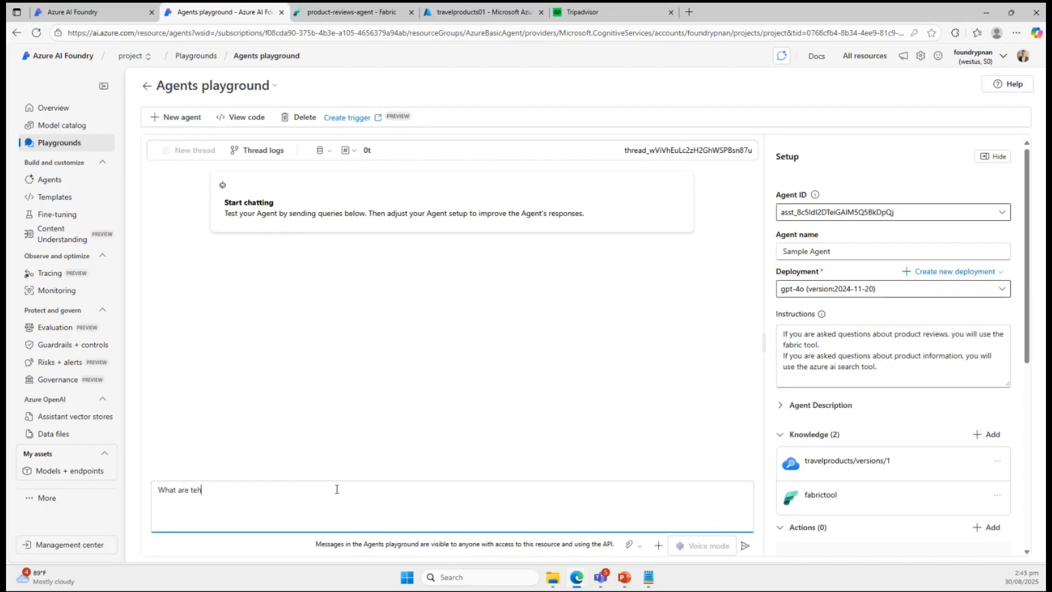
key("BackSpace")
key("BackSpace")
type("he features of the adventure seeker")
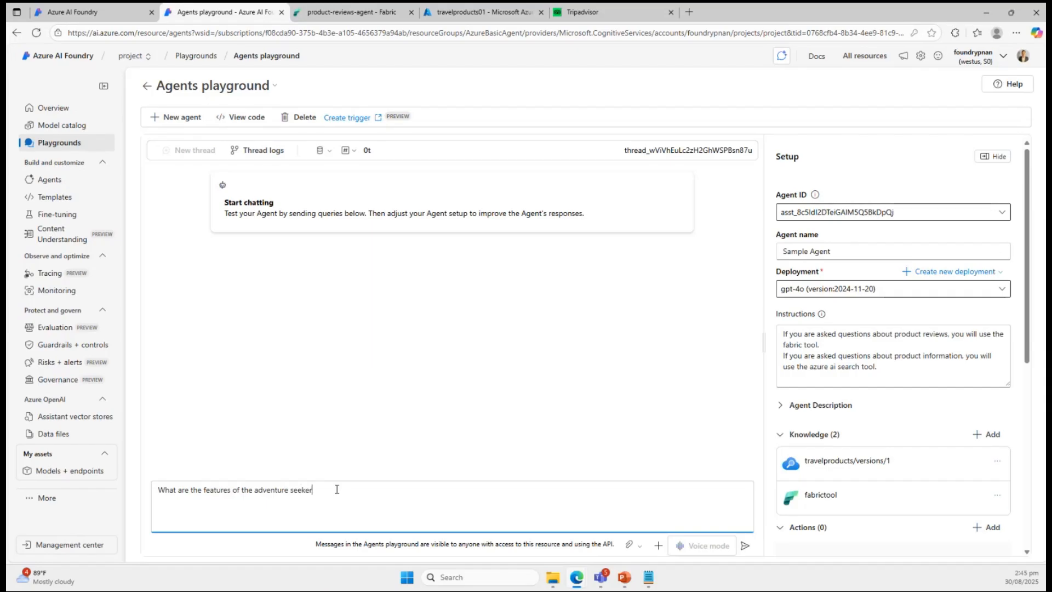
type(" backpack")
key("Return")
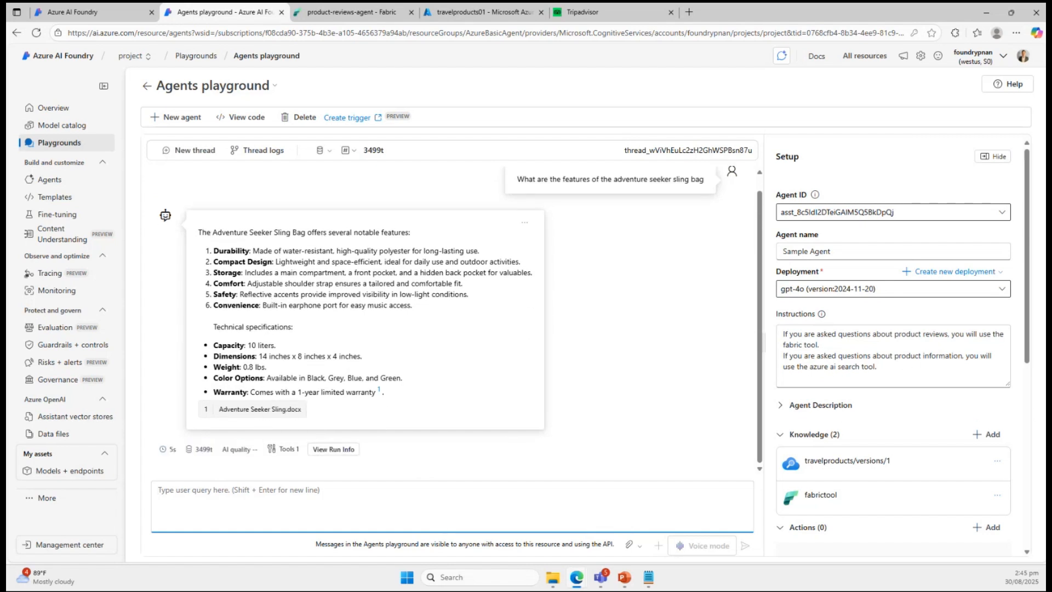
Append to the agent's instructions "If you are asked about restaurants recommendations and reviews, you will use the tripadvisor tool.".
key("alt+Tab")
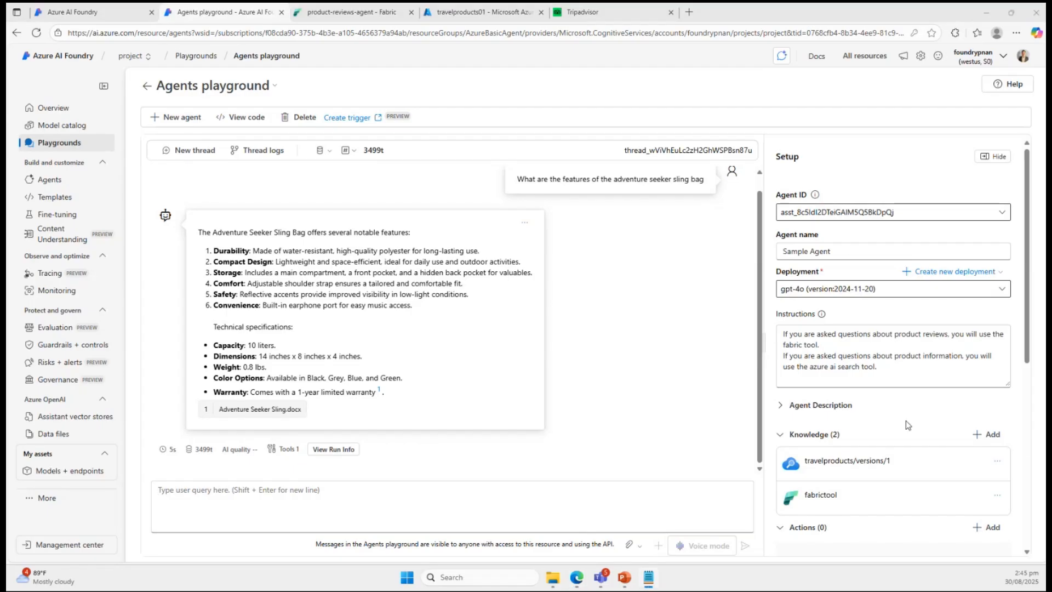
left_click(898, 375)
type("If you are asked about restaurants recommendations and reviews, you will use the tripadvisor tool.")
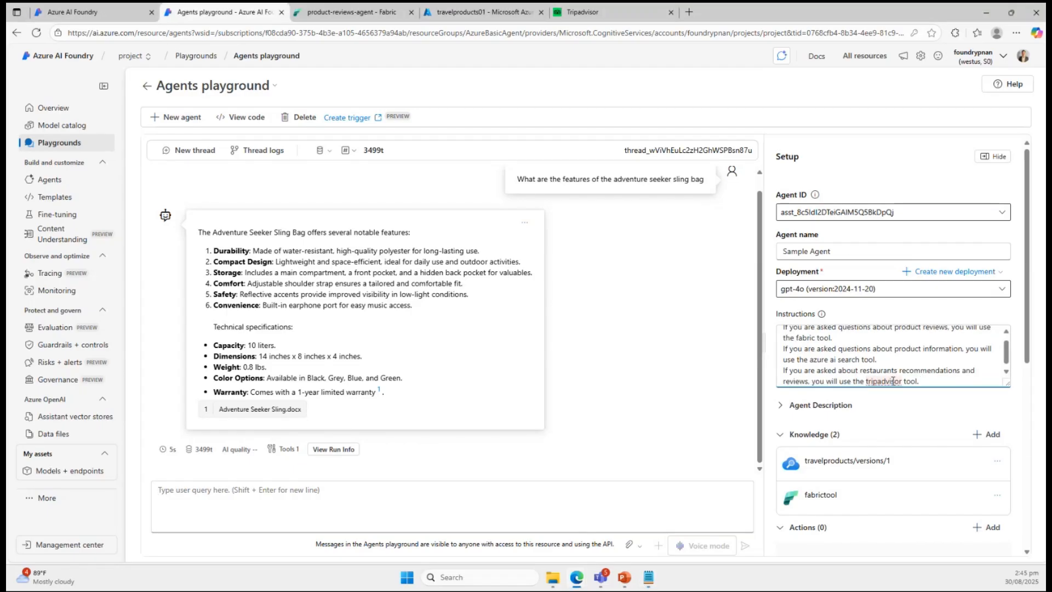
left_click(893, 398)
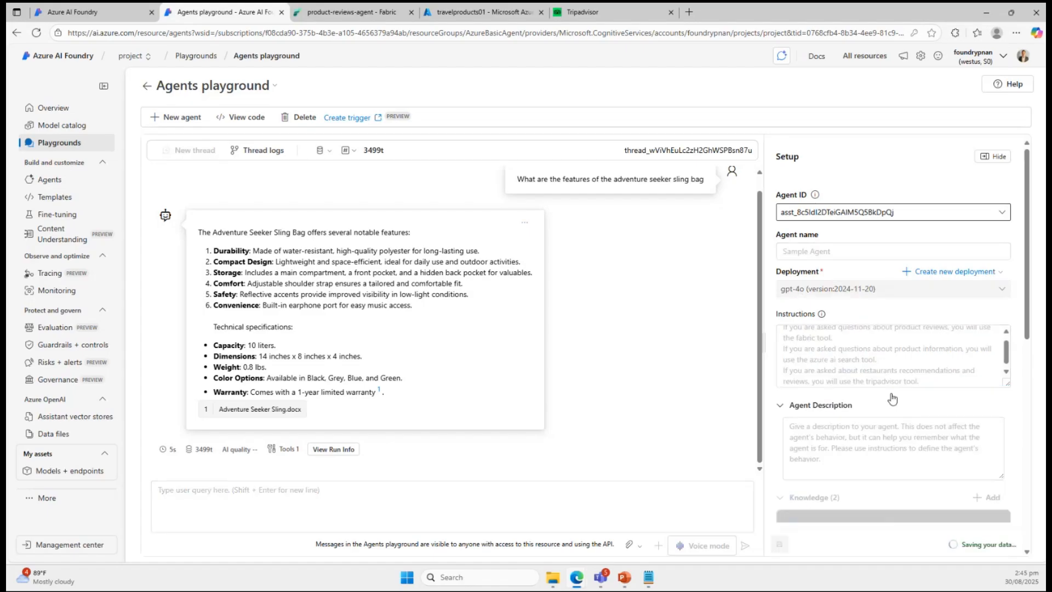
Start a Tripadvisor knowledge source for the agent, named "tripadvisor" and described as "provides restaurant recommendations and reviews".
scroll(893, 399, "down", 2)
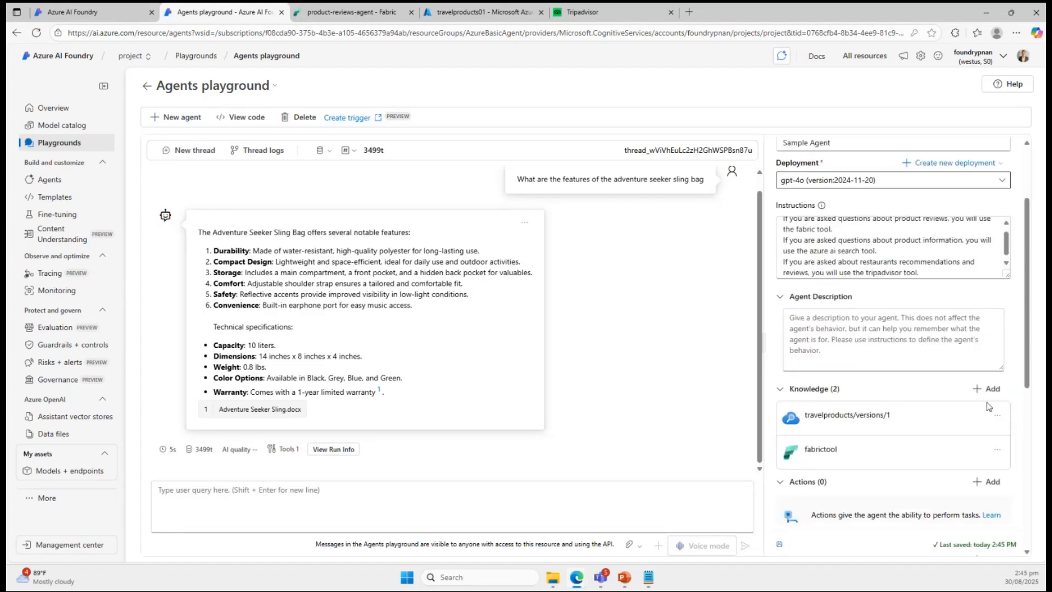
left_click(992, 389)
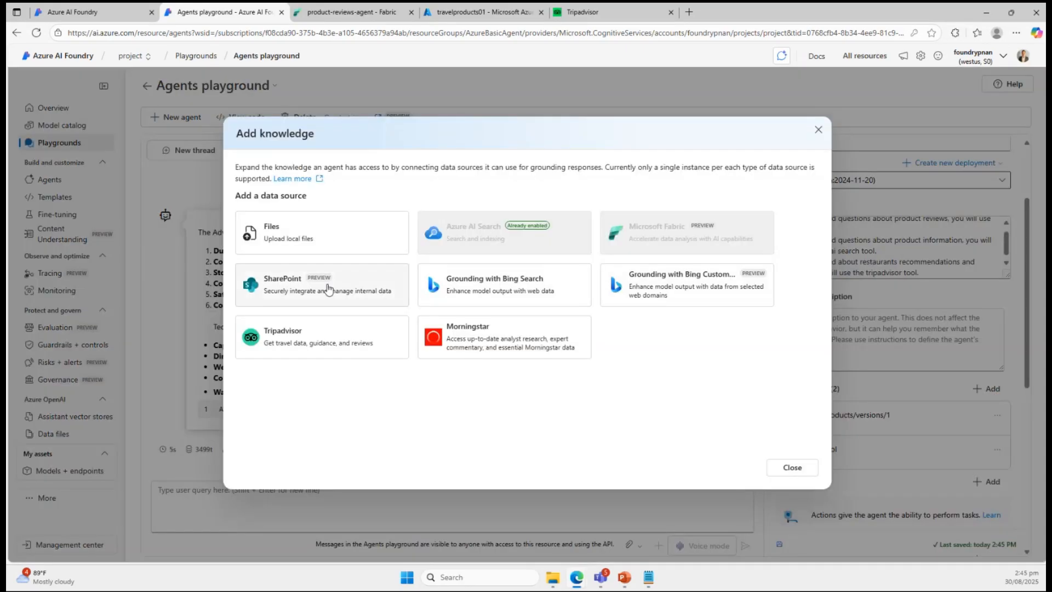
left_click(322, 340)
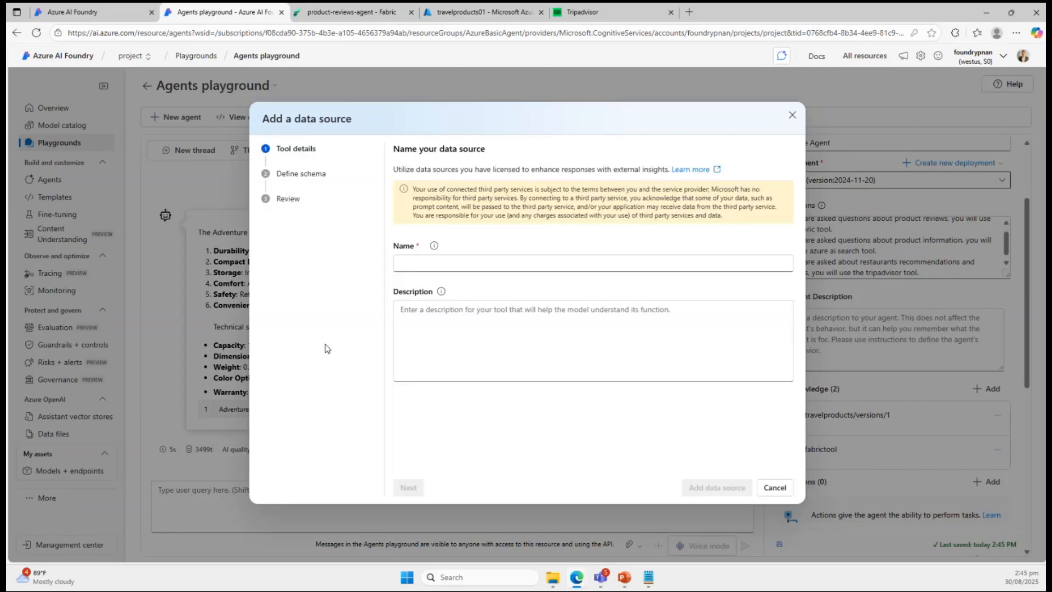
left_click(418, 264)
type("tripadvisor")
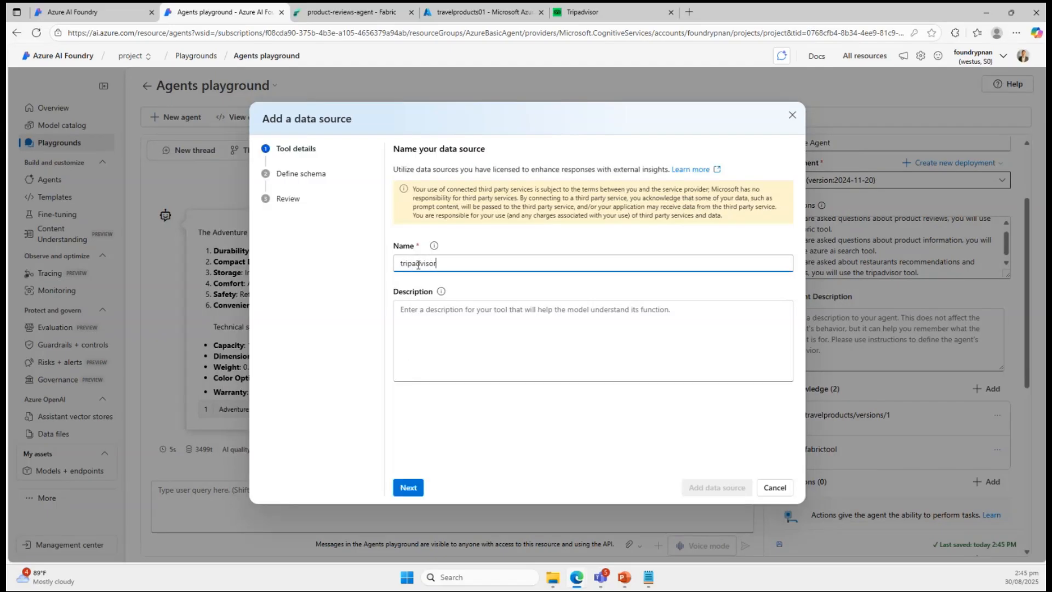
key("Tab")
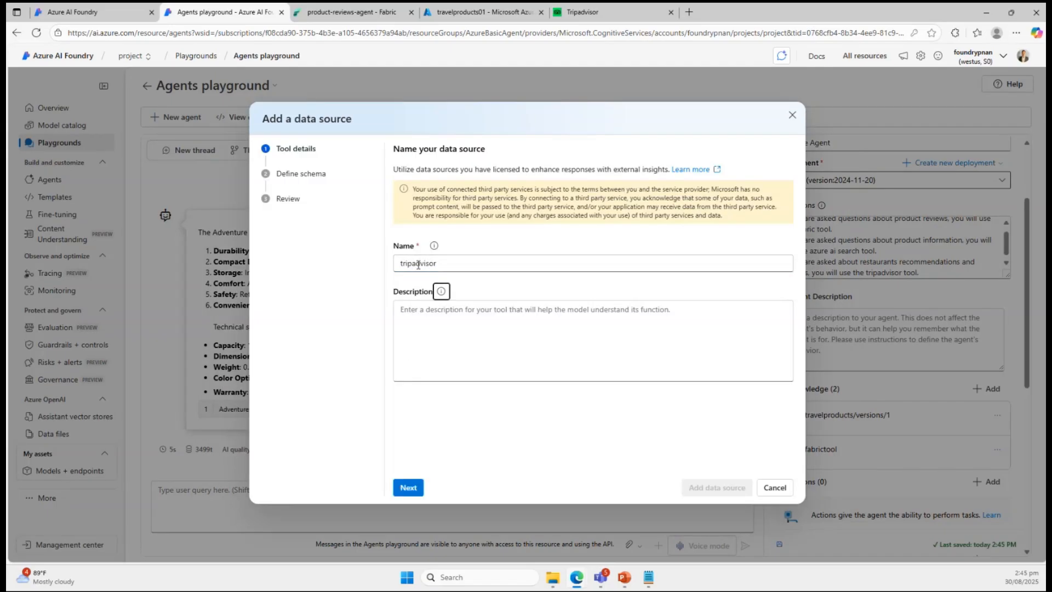
key("Tab")
type("provides")
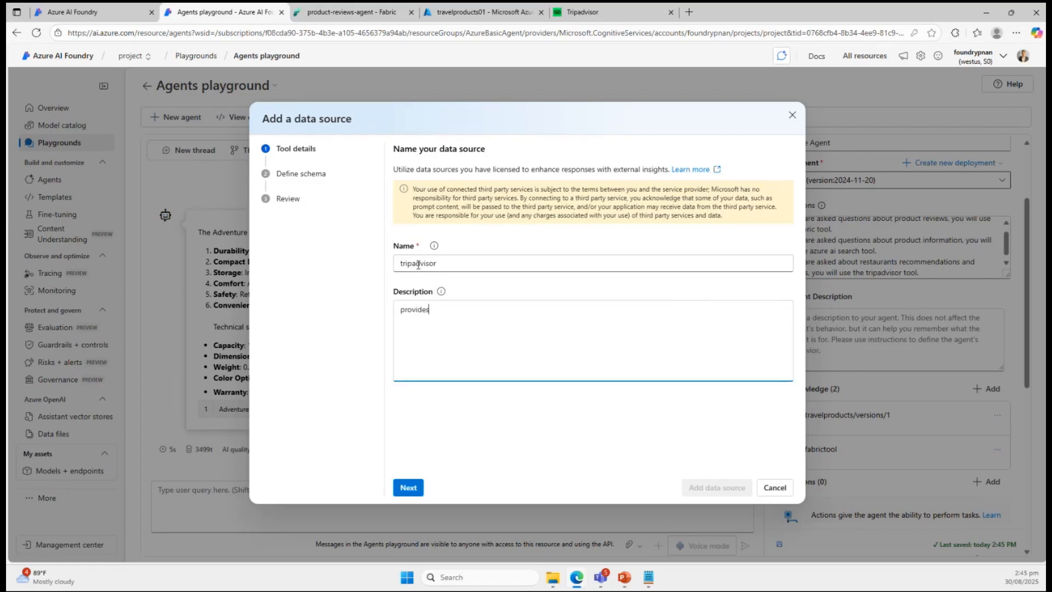
type(" restaurant recommendations and reviews")
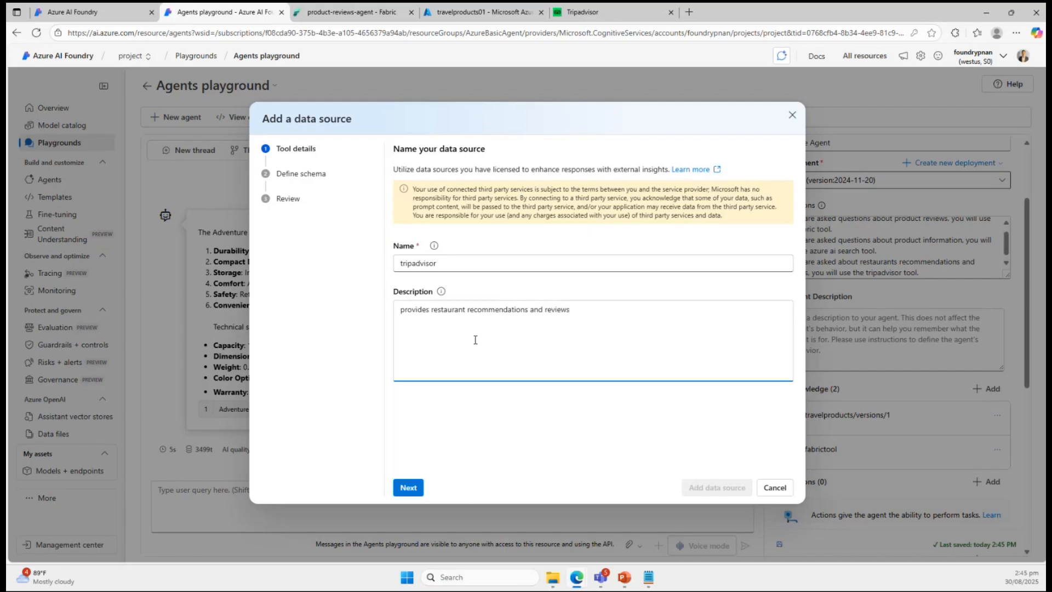
left_click(503, 429)
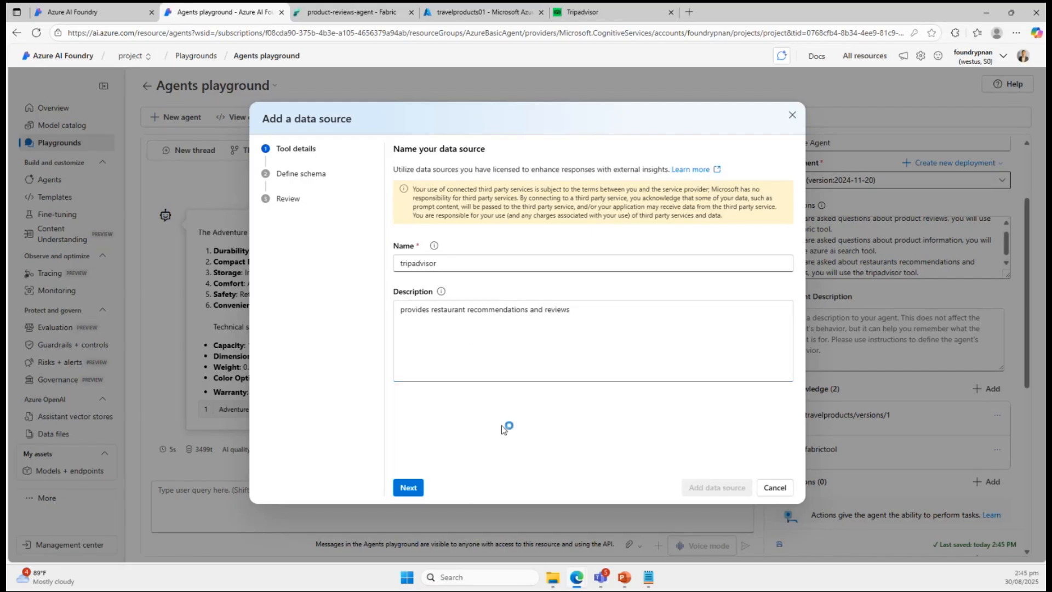
left_click(406, 489)
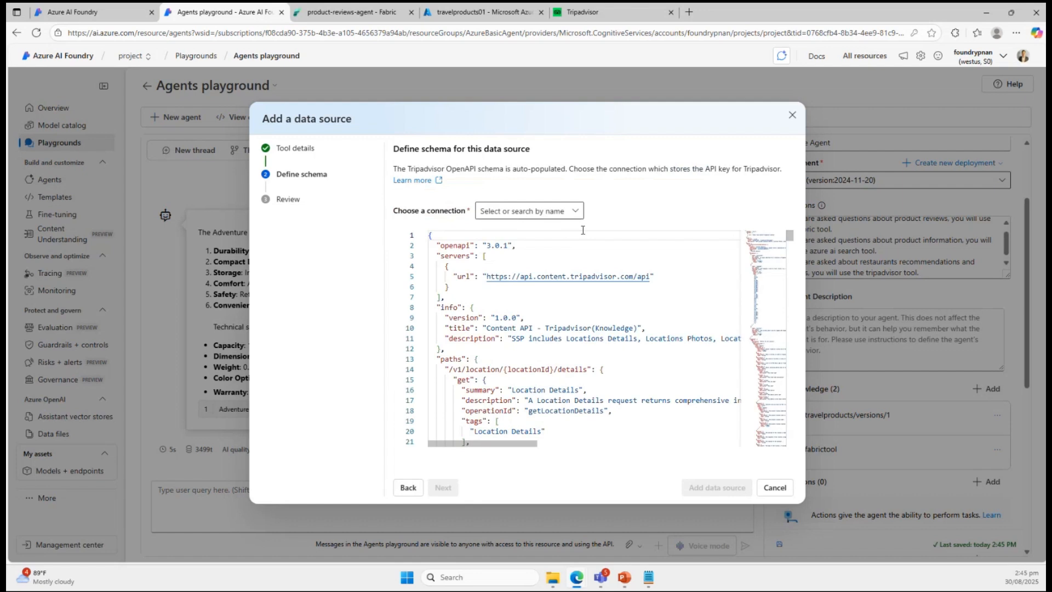
Assign the tripadvisor connection to the data source, look through its schema and add it to the agent.
left_click(575, 211)
left_click(501, 247)
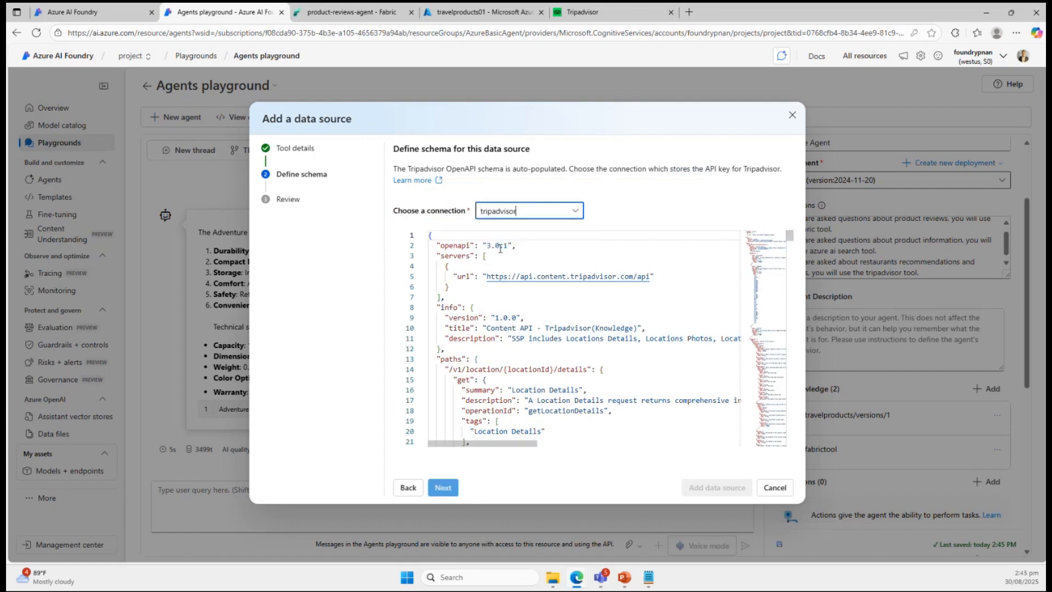
left_click(442, 487)
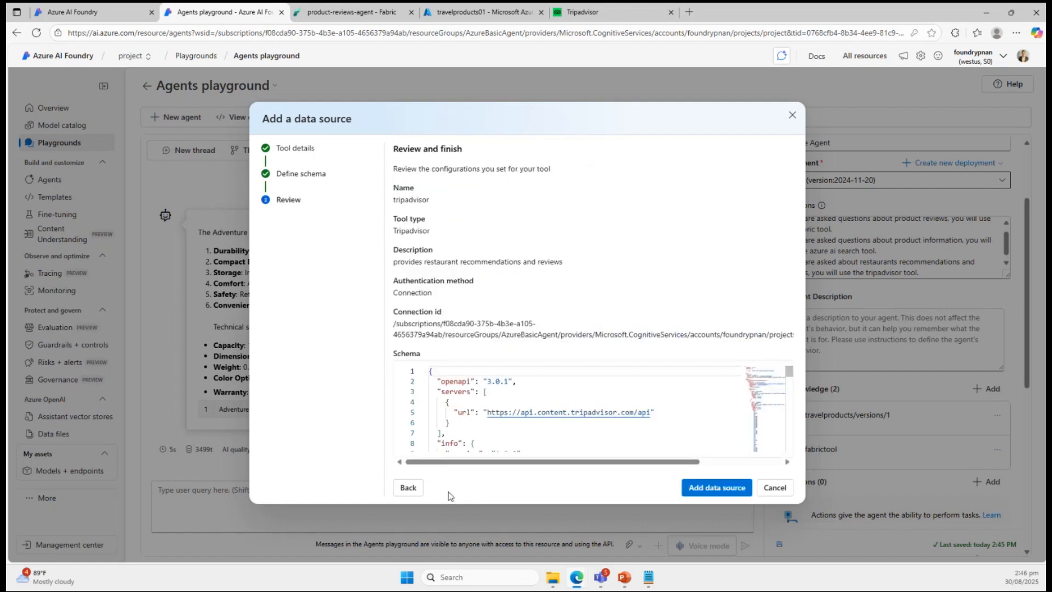
scroll(688, 393, "down", 2)
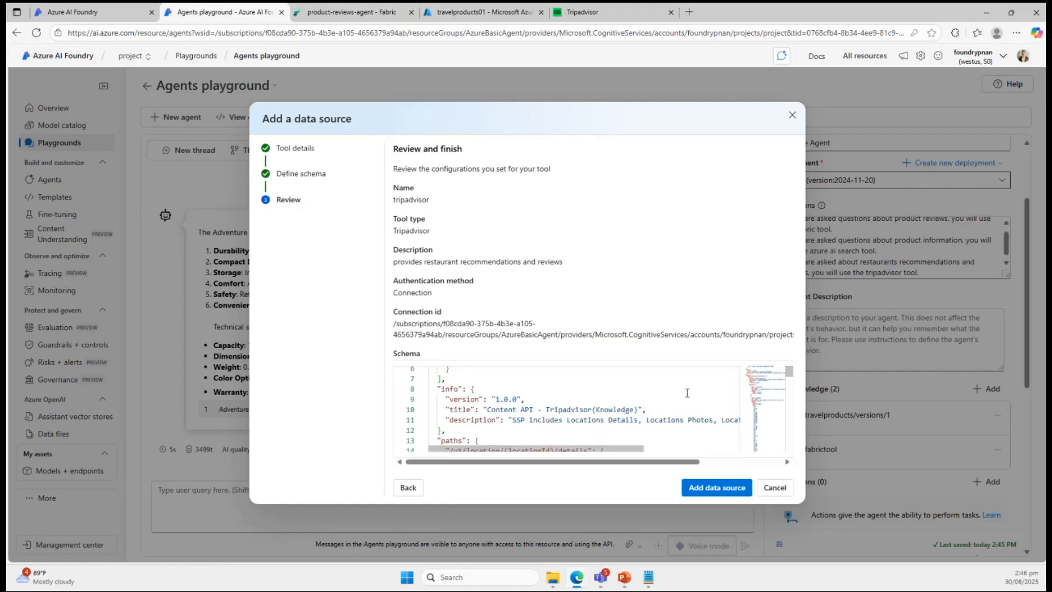
scroll(688, 393, "down", 20)
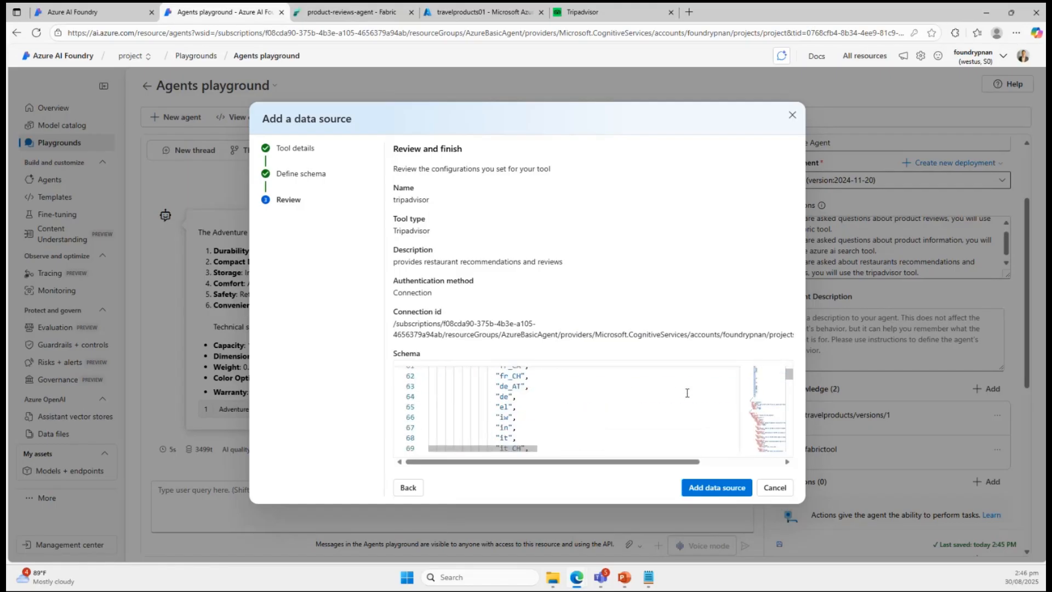
scroll(687, 393, "down", 15)
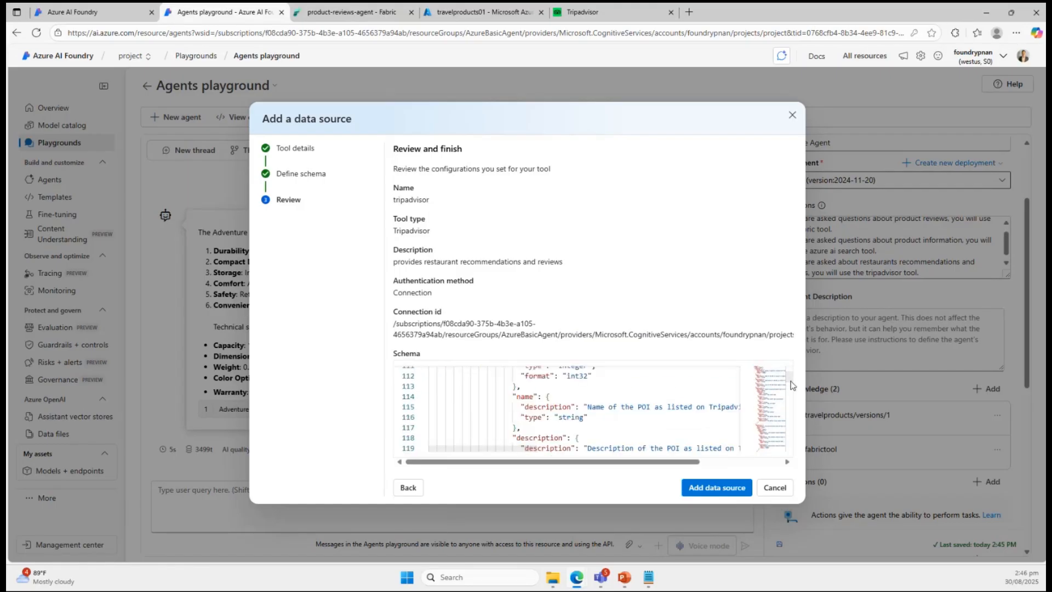
mouse_move(790, 378)
left_mouse_down()
mouse_move(799, 427)
mouse_move(791, 362)
left_mouse_up()
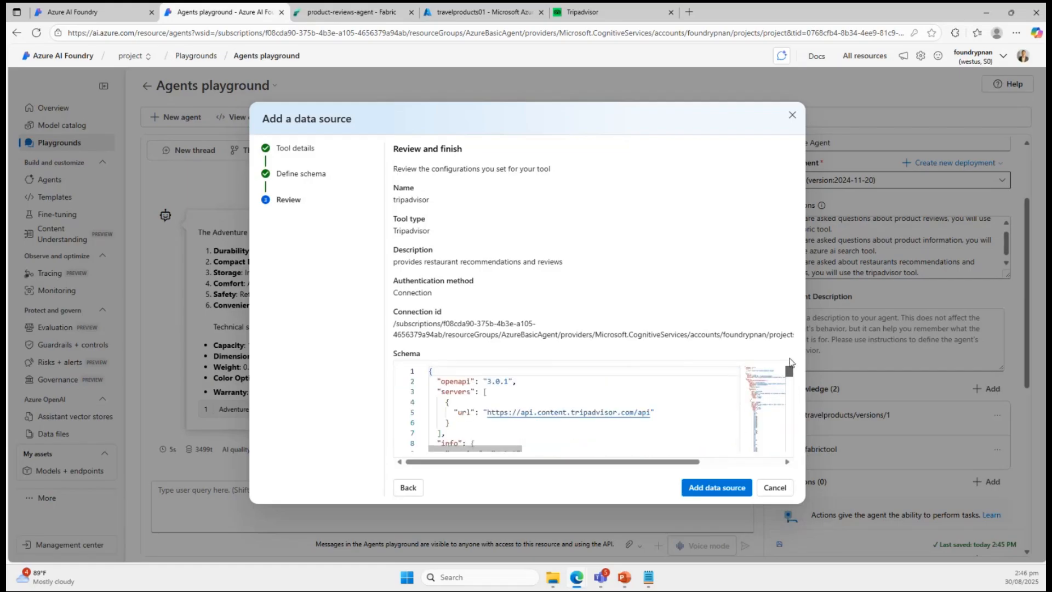
left_click(704, 486)
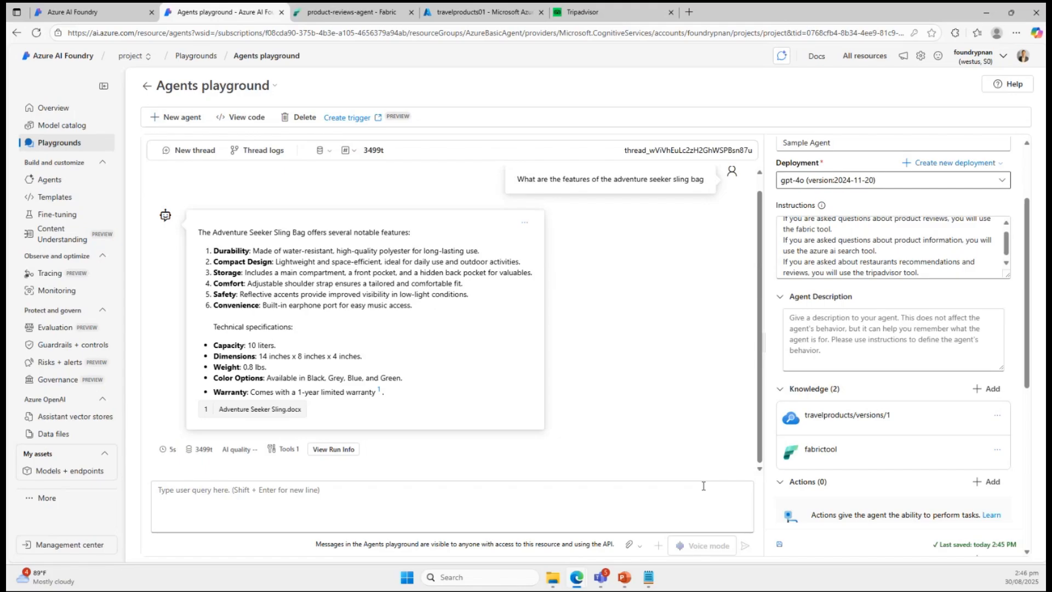
Ask the agent in the same thread "Provide me italian restaurants in New York".
left_click(451, 492)
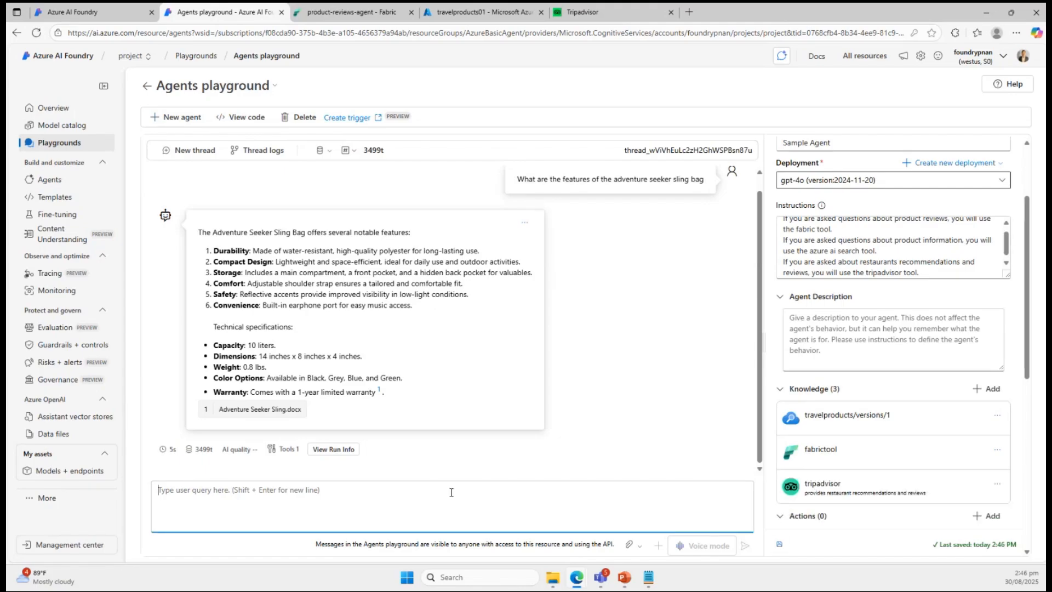
type("Pr")
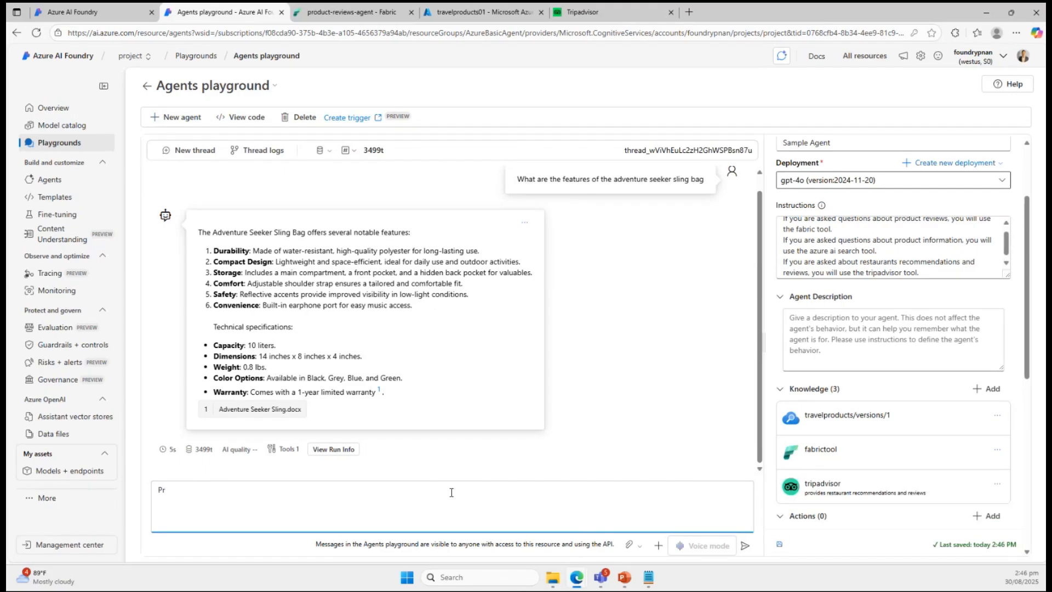
type("ovide me italian restaurants")
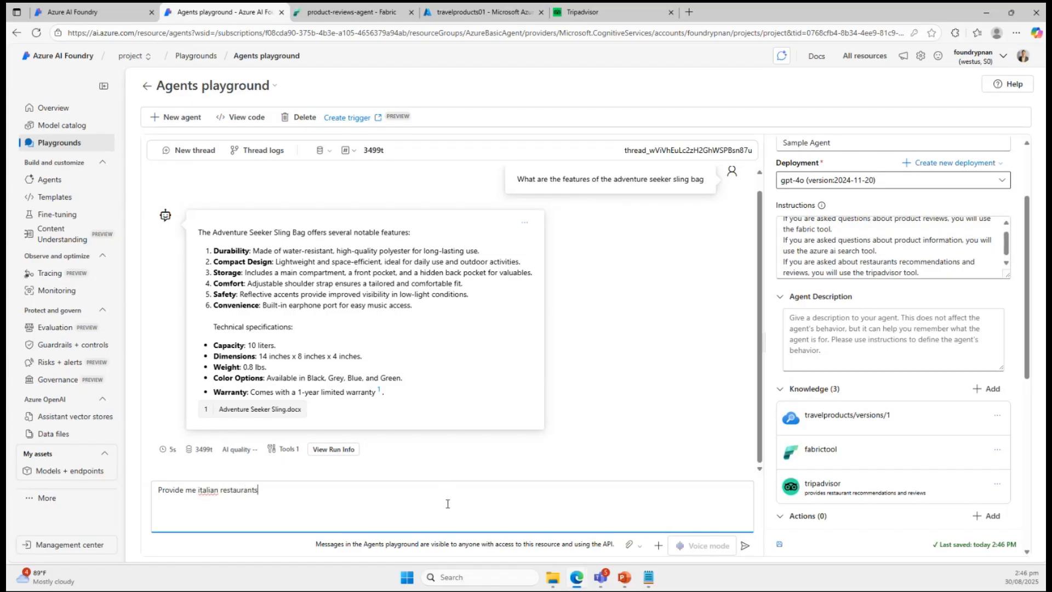
type(" in New York")
key("Return")
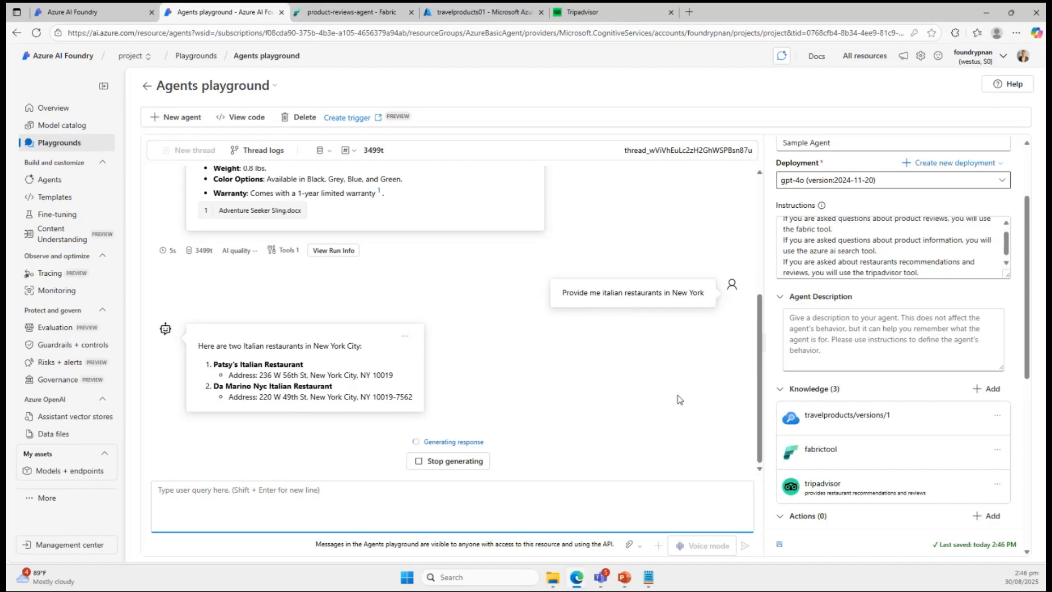
Look over the suggested restaurants and ask the agent "give me reviews on this restaurant and i want you to provide links".
scroll(855, 247, "up", 1)
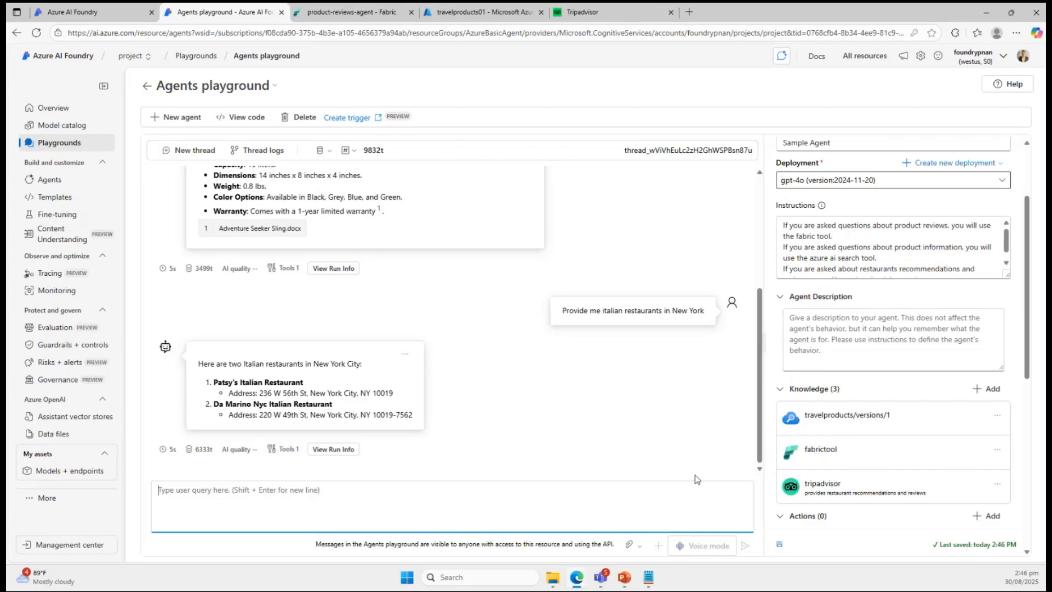
left_click_drag(213, 383, 296, 382)
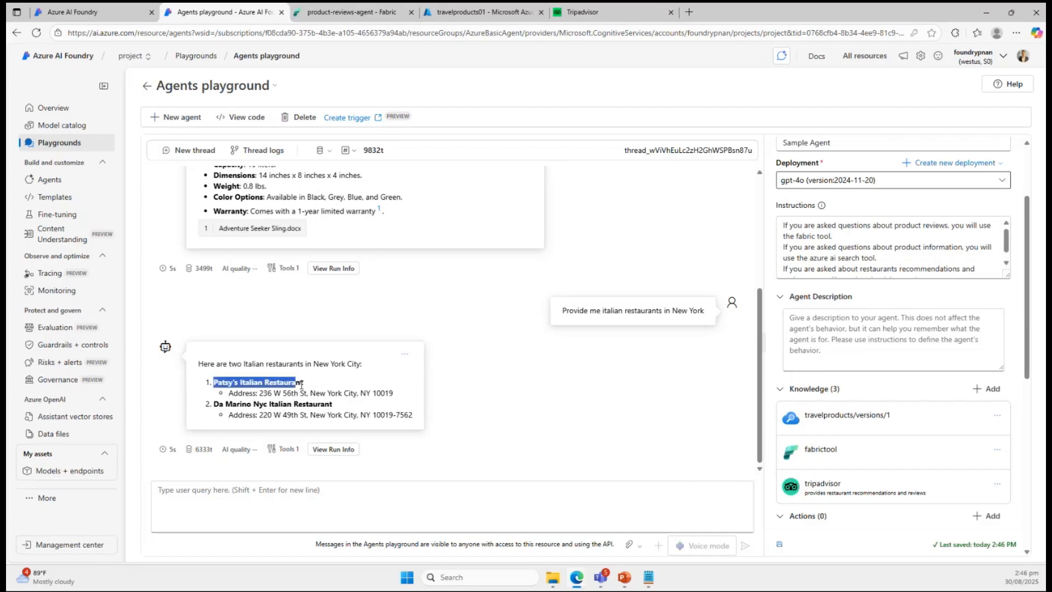
left_click(303, 383)
triple_click(303, 383)
left_click(323, 350)
left_click(294, 497)
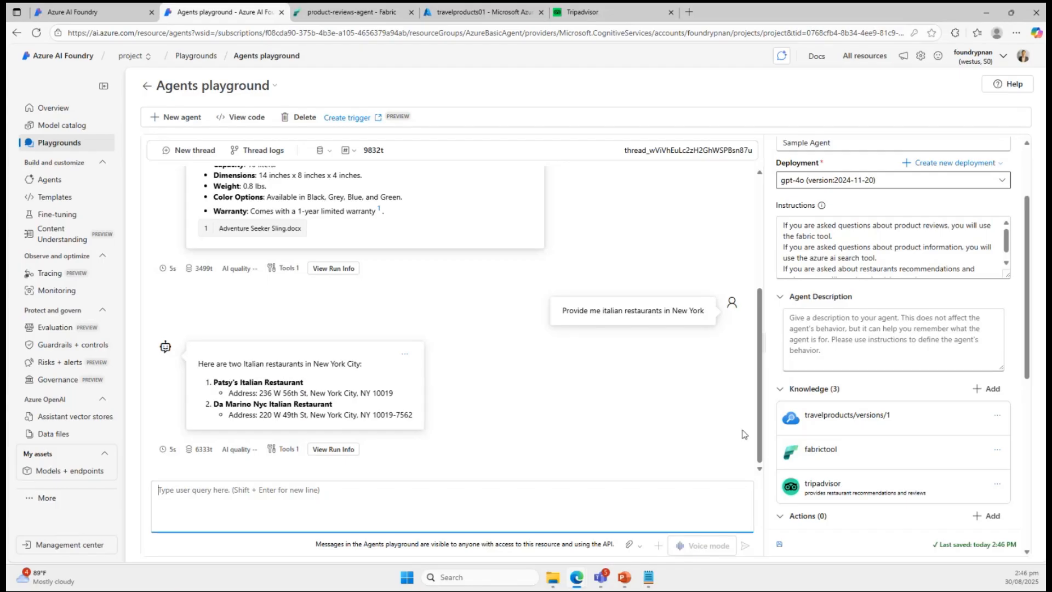
type("give me ")
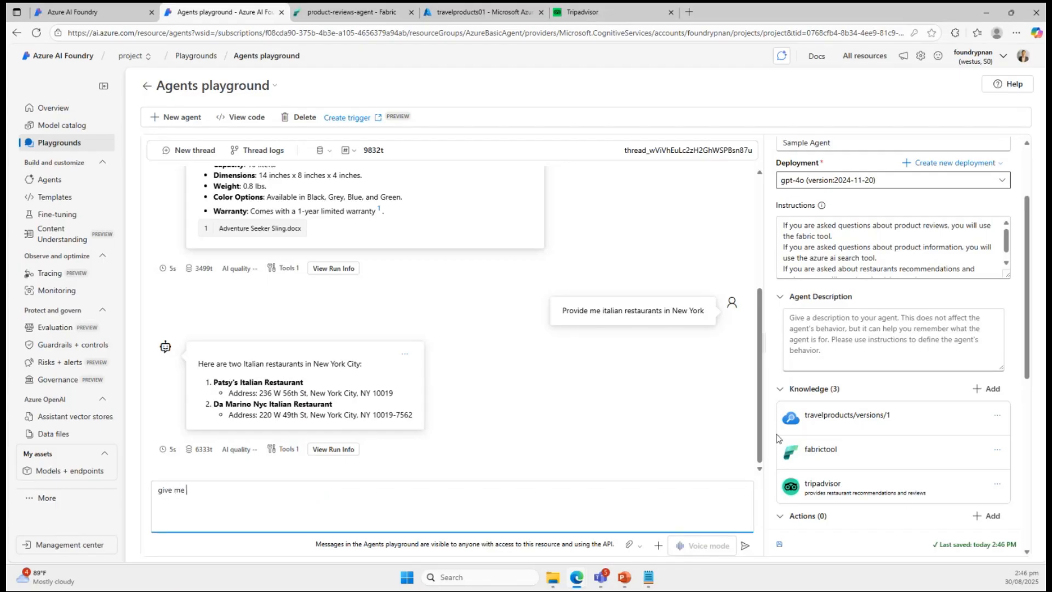
type("reviews on this restaurant and i want you ")
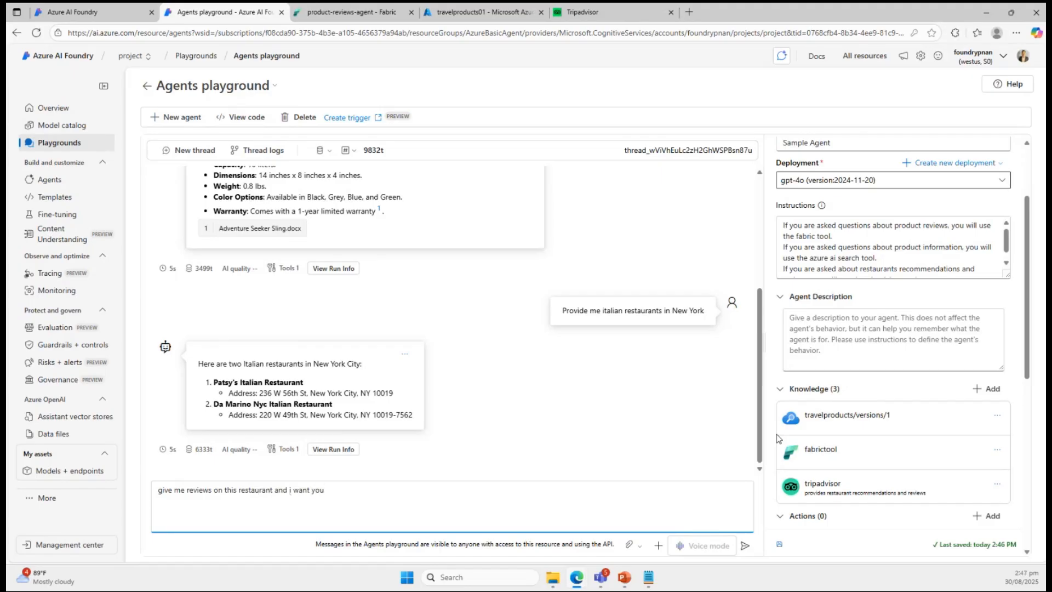
type("to r")
type(" provide")
type(" links")
key("Return")
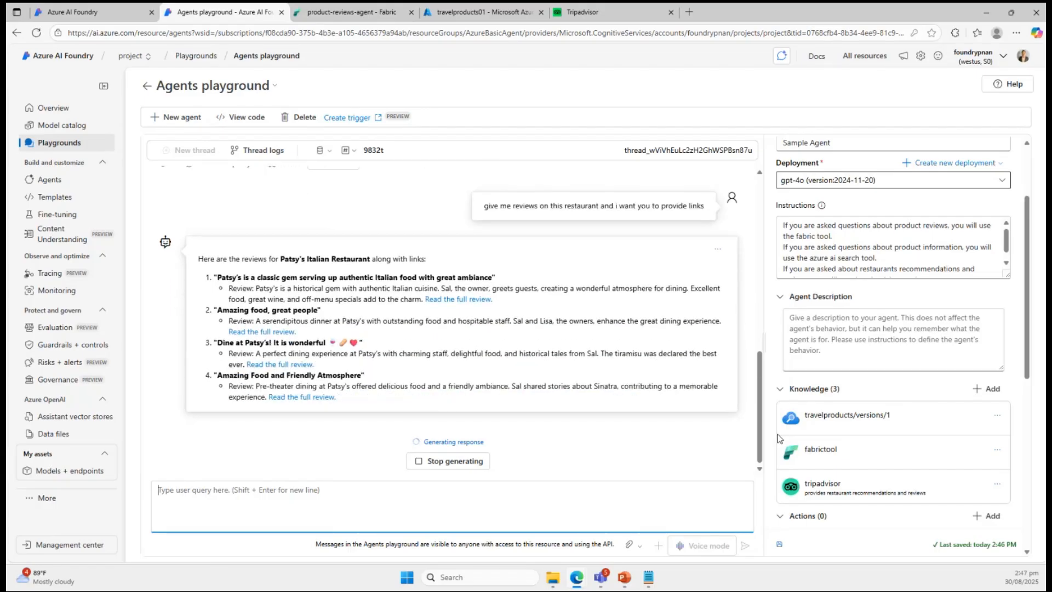
Open the first review's full link in a new browser tab, examine the Tripadvisor page and return to the playground.
right_click(470, 301)
left_click(457, 275)
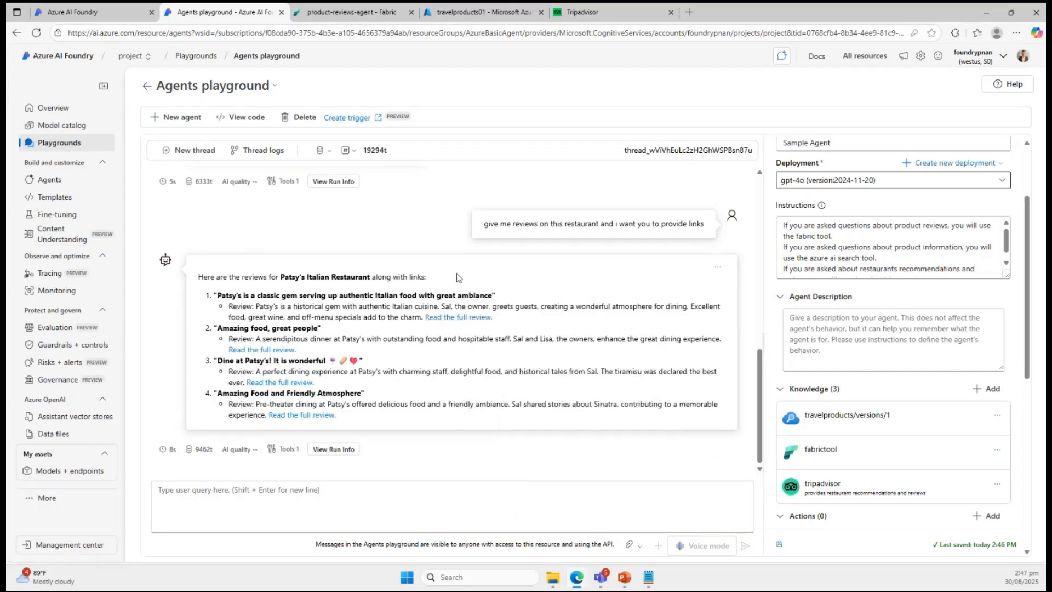
right_click(459, 317)
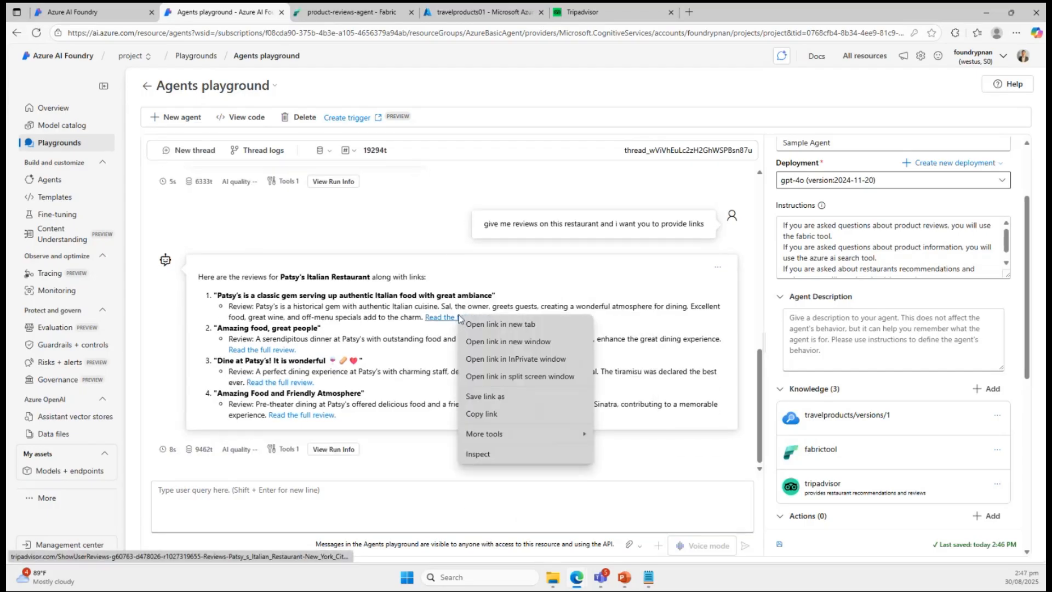
left_click(491, 325)
left_click(337, 17)
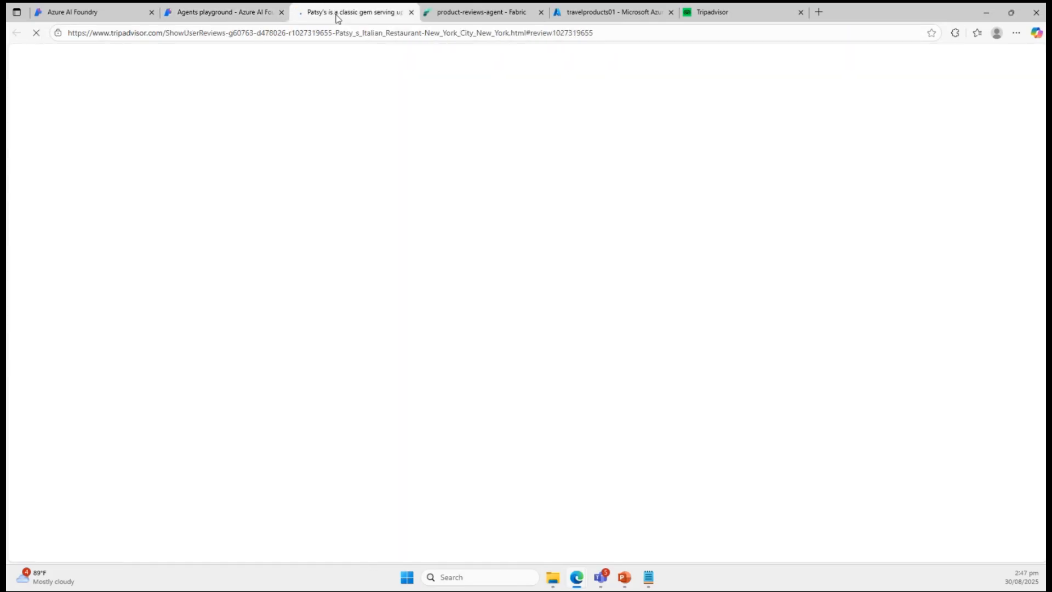
scroll(384, 337, "down", 1)
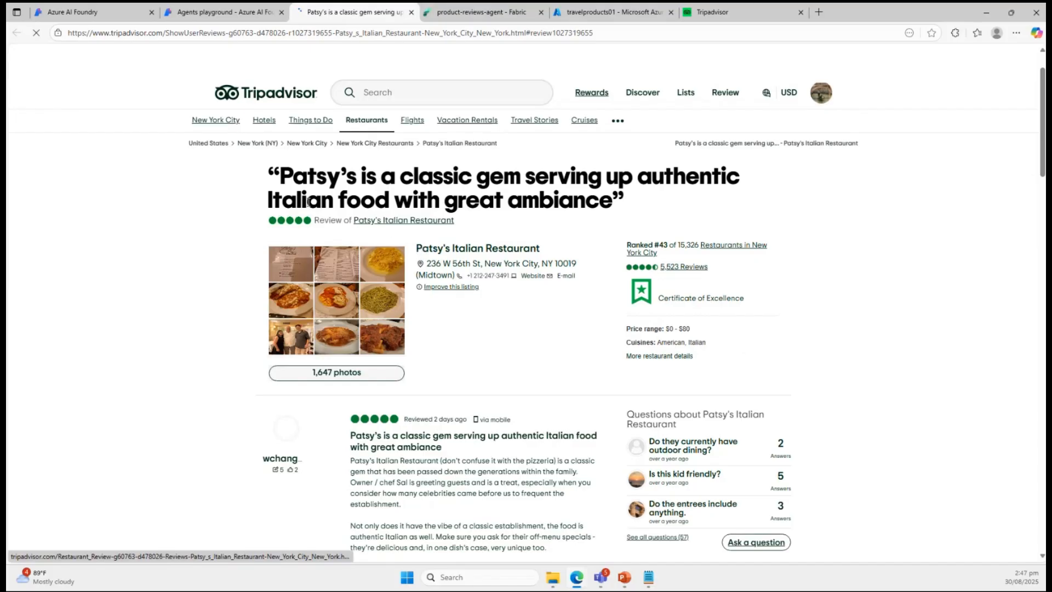
left_click(218, 14)
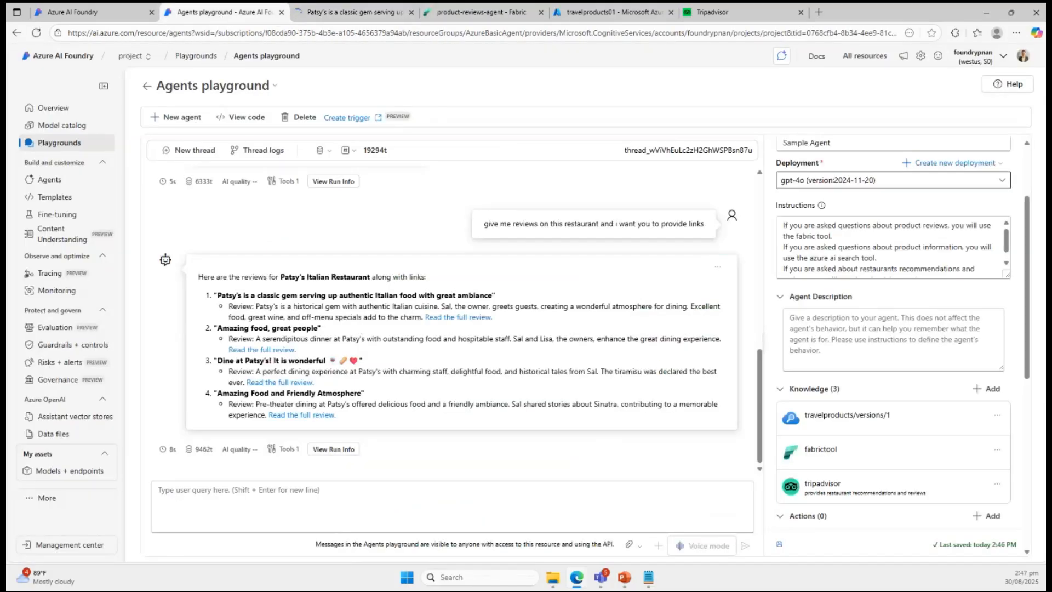
key("alt+Tab")
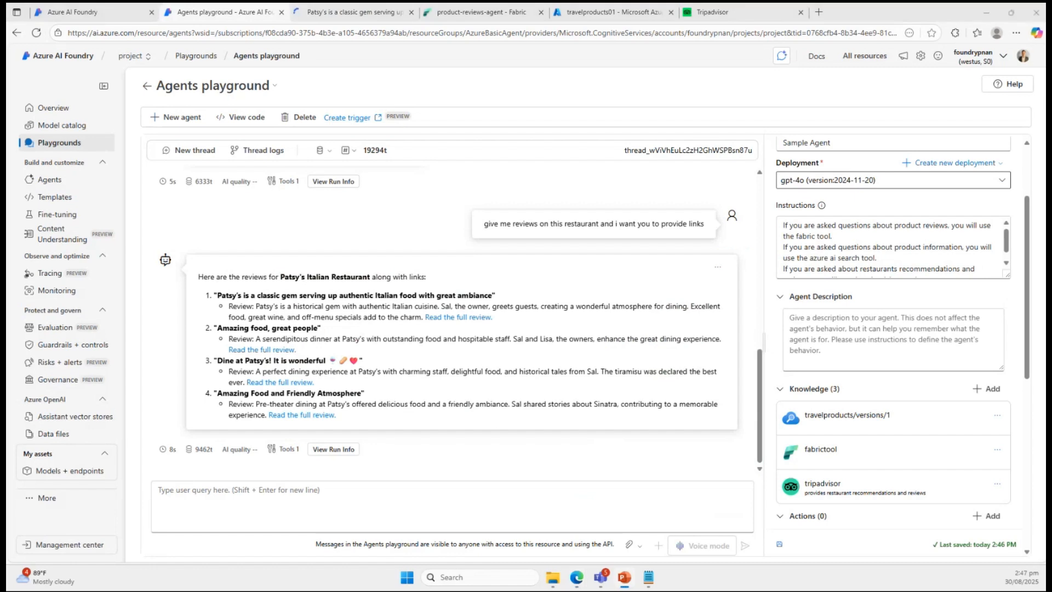